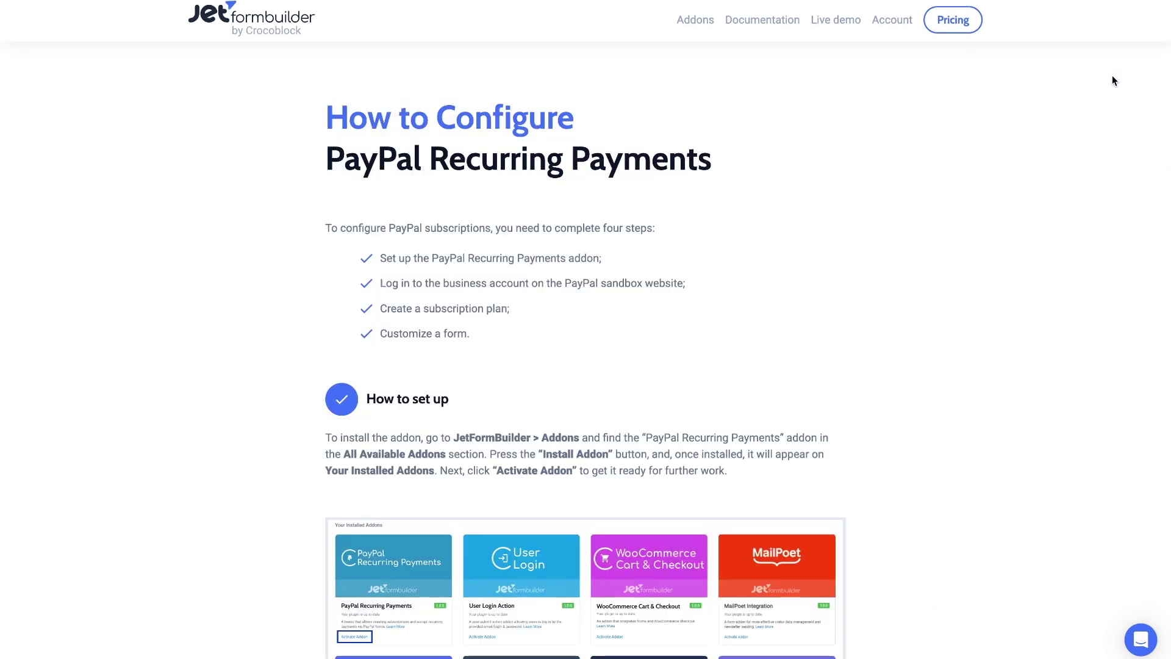
Scroll the JetFormBuilder guide down past the setup steps to the sandbox login step
scroll(1111, 79, down, 3)
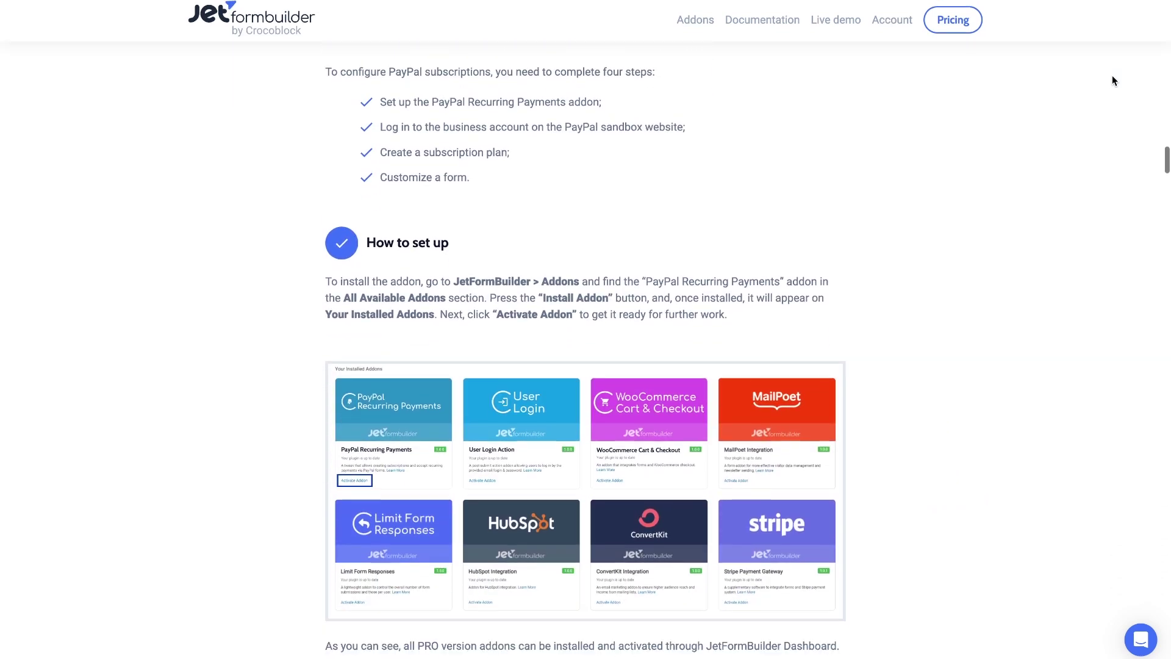
scroll(1112, 78, down, 4)
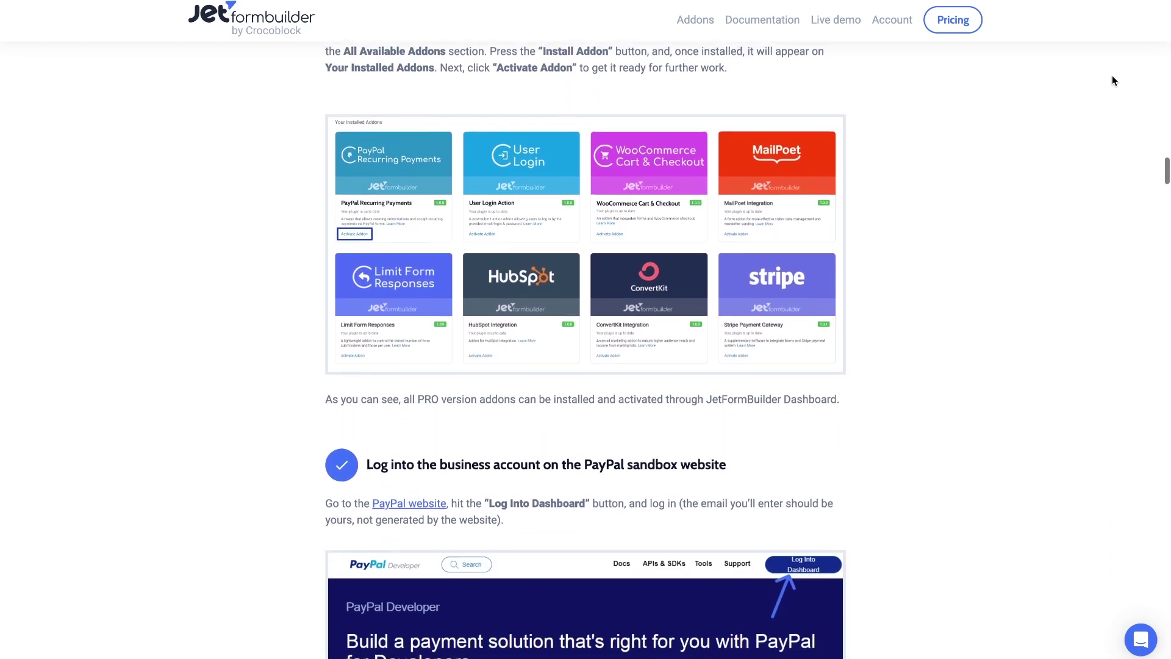
scroll(1111, 80, down, 4)
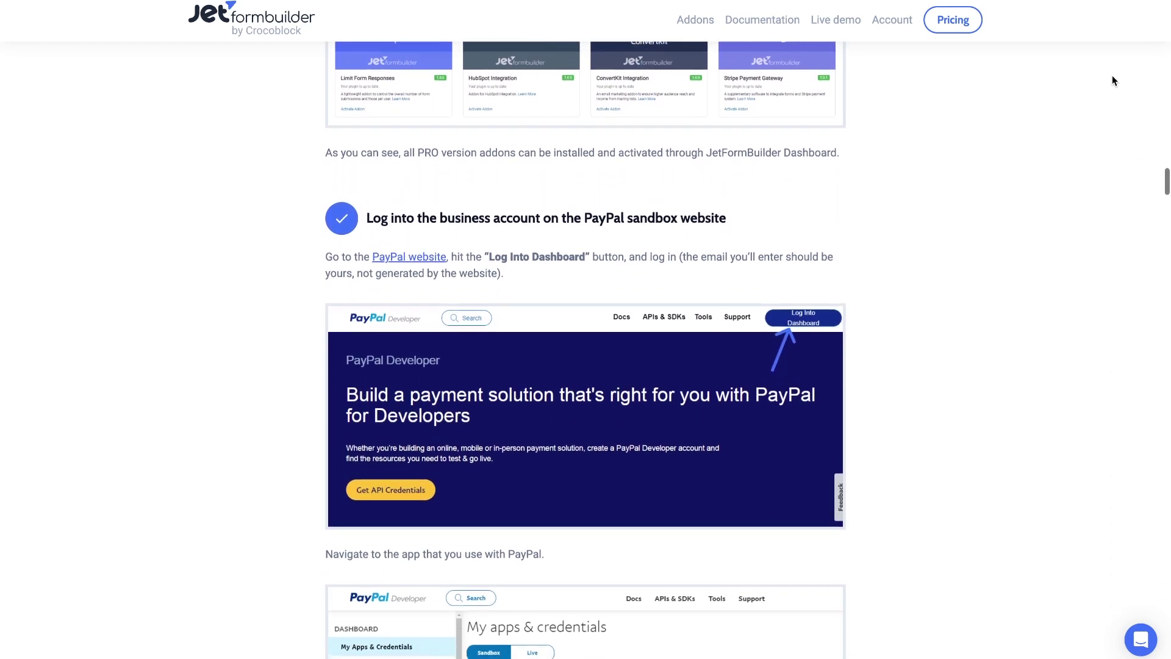
scroll(1111, 75, down, 1)
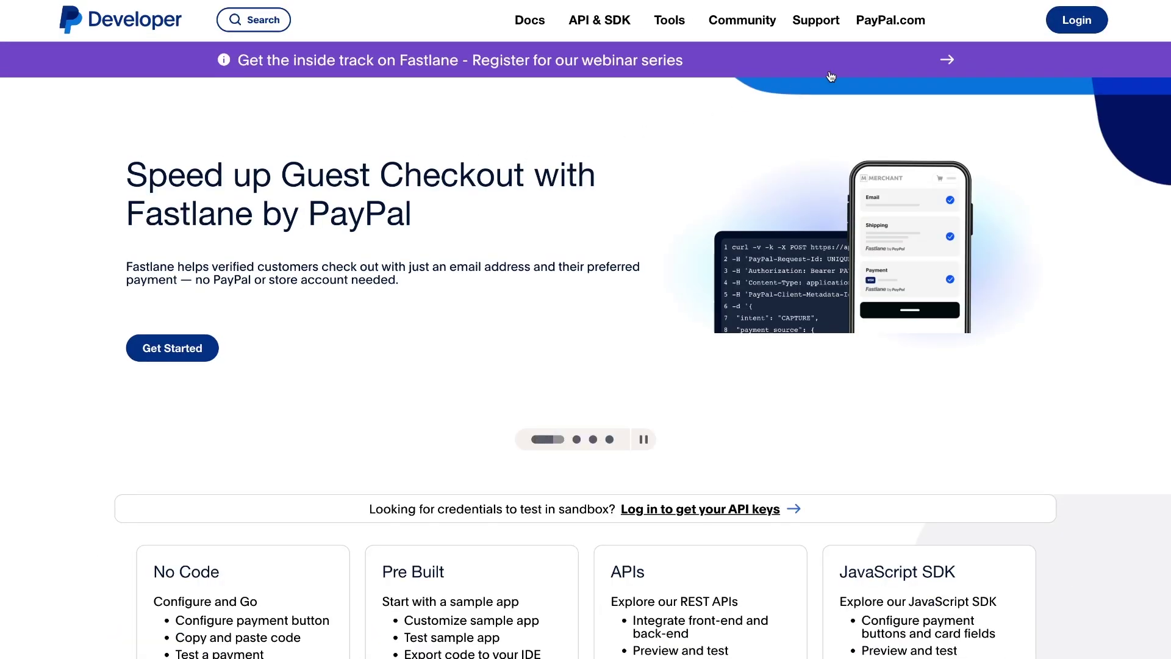
Log in and create a sandbox app named 'JetFormBuilder' under Apps & Credentials
click(1059, 20)
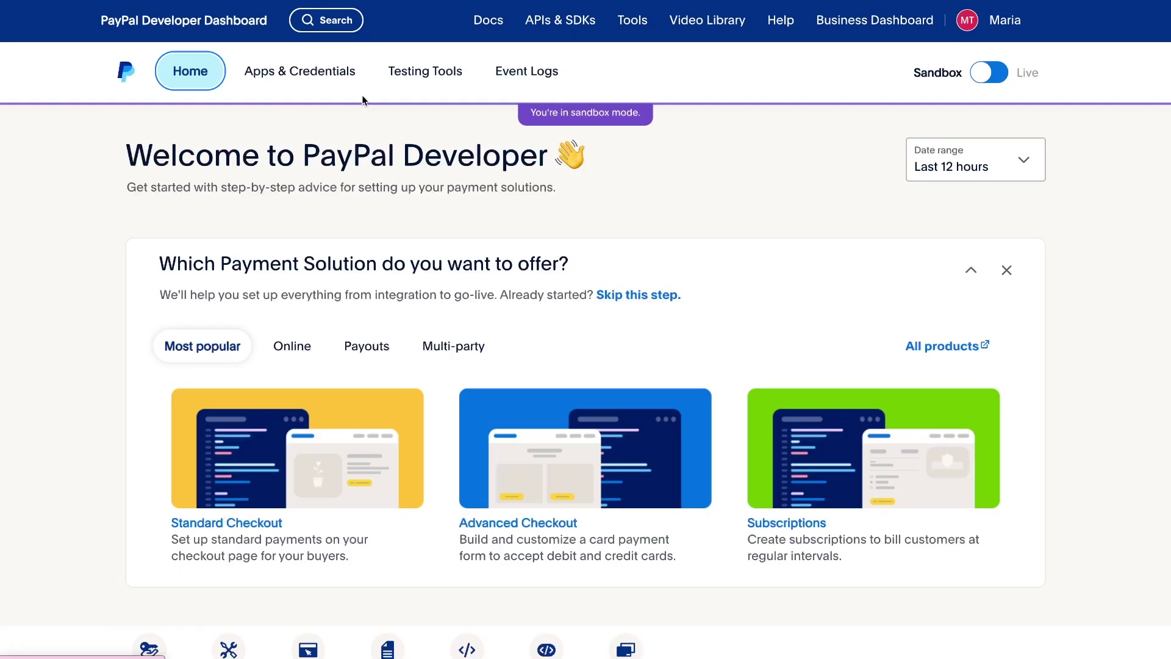
click(317, 77)
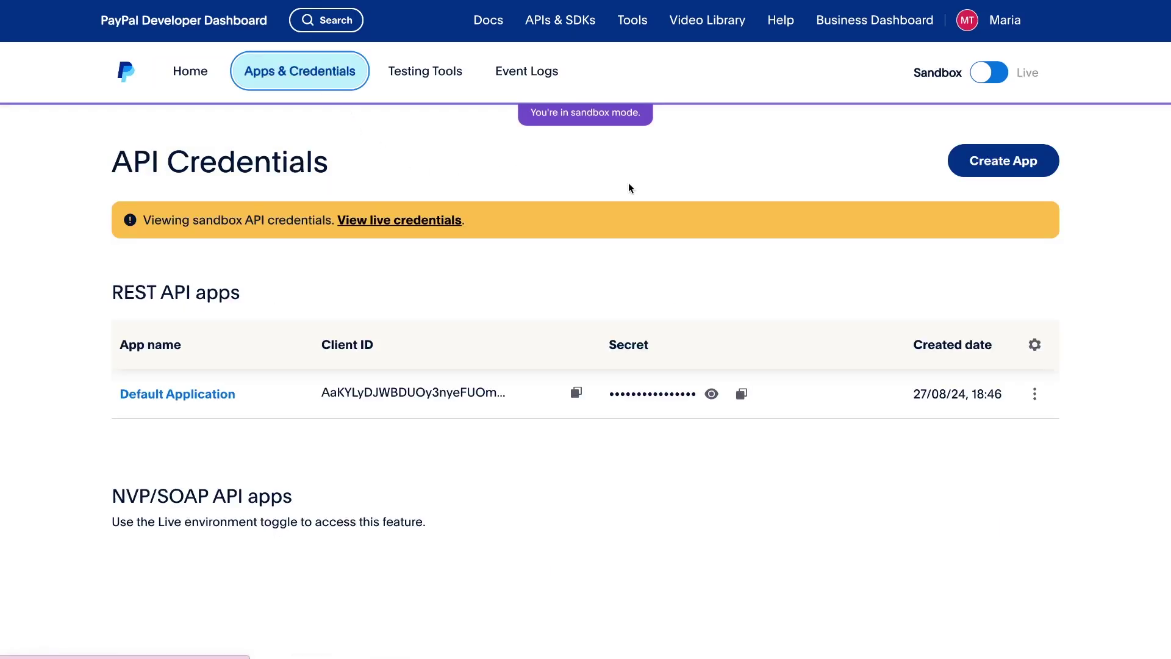
click(957, 174)
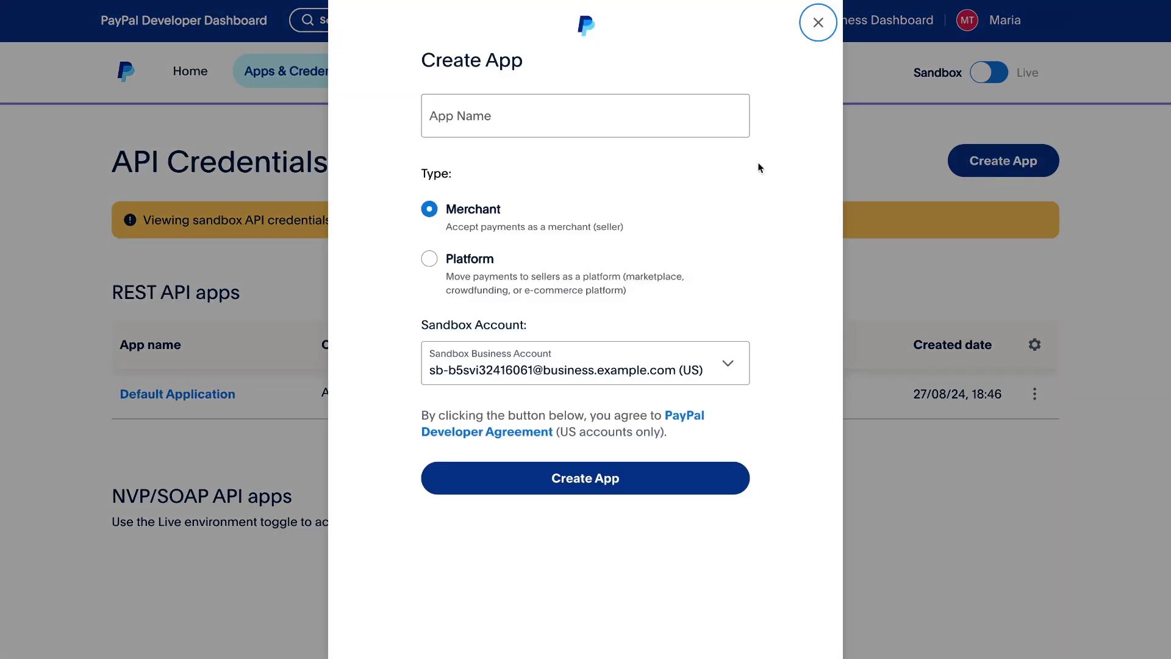
click(642, 121)
text(JEtFormBuilder)
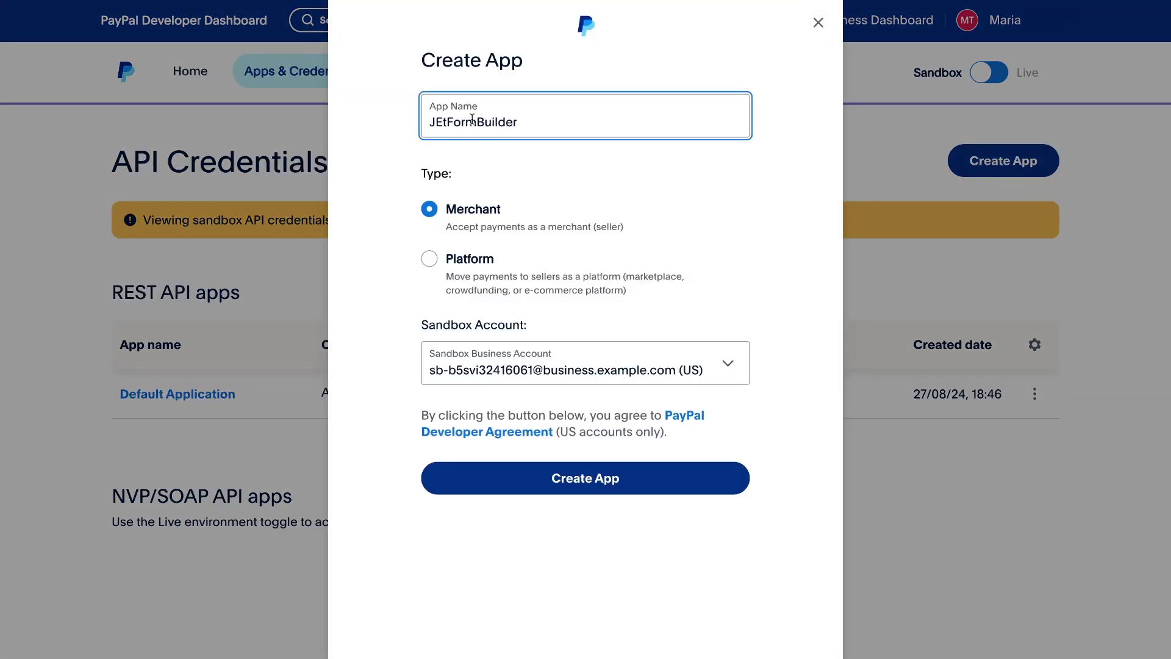
click(441, 122)
key(BackSpace)
text(e)
click(576, 474)
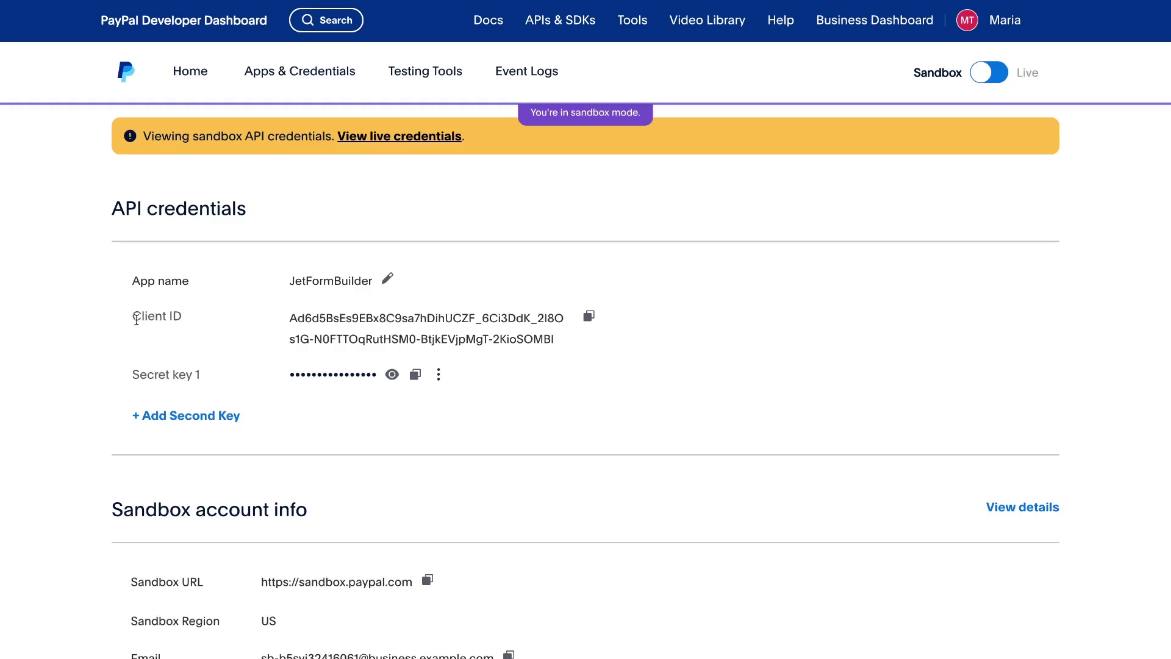
Point out the new app's Client ID and Secret key 1, then scroll to the sandbox account info
drag(133, 316, 179, 318)
drag(131, 374, 181, 378)
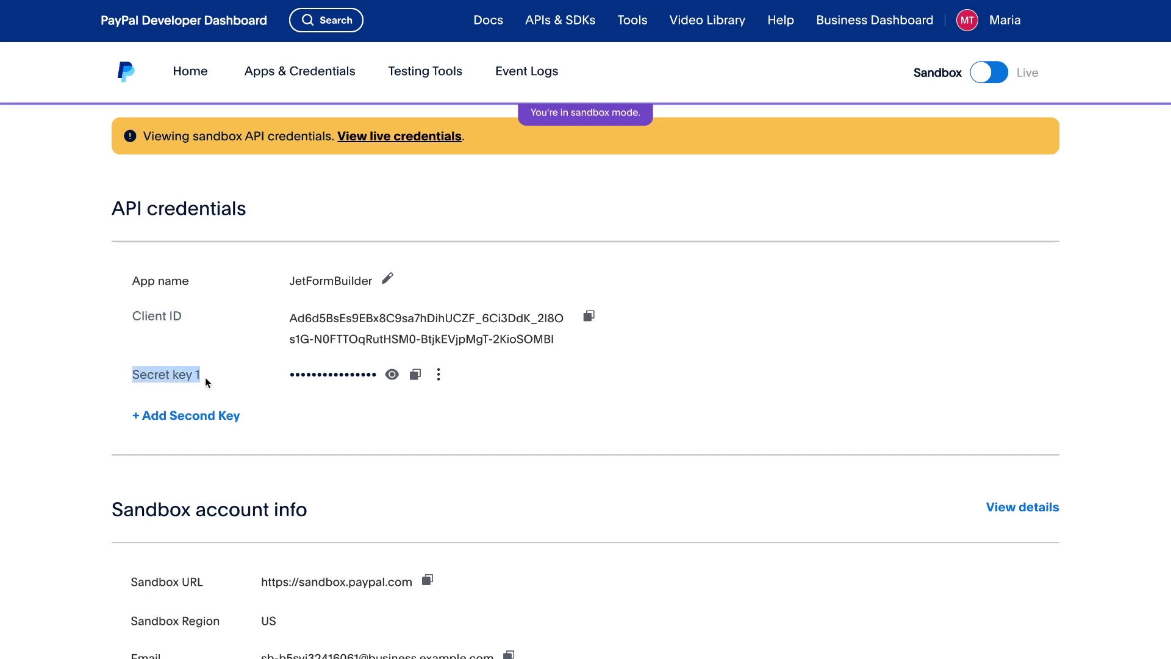
click(215, 364)
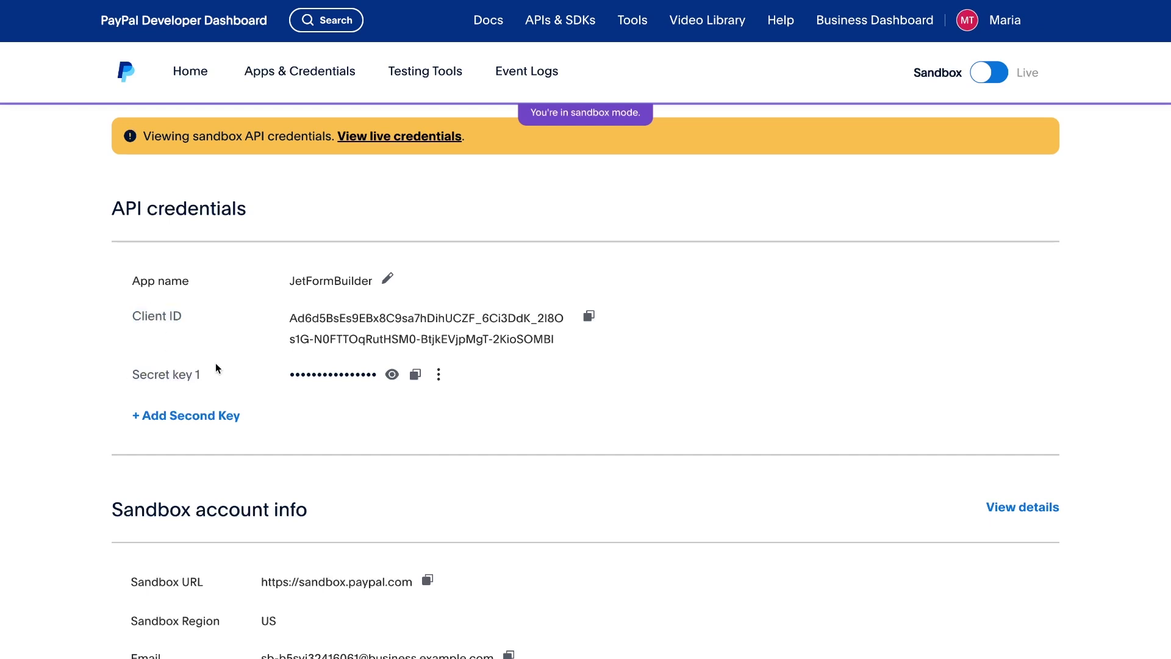
scroll(215, 366, down, 1)
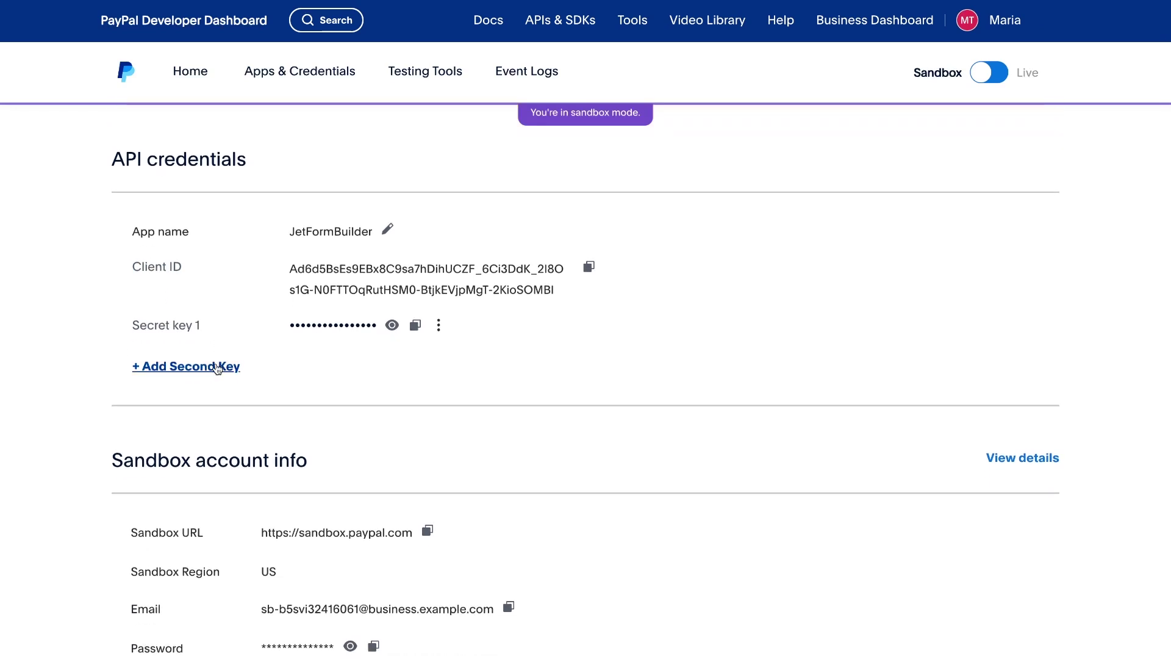
scroll(217, 368, down, 3)
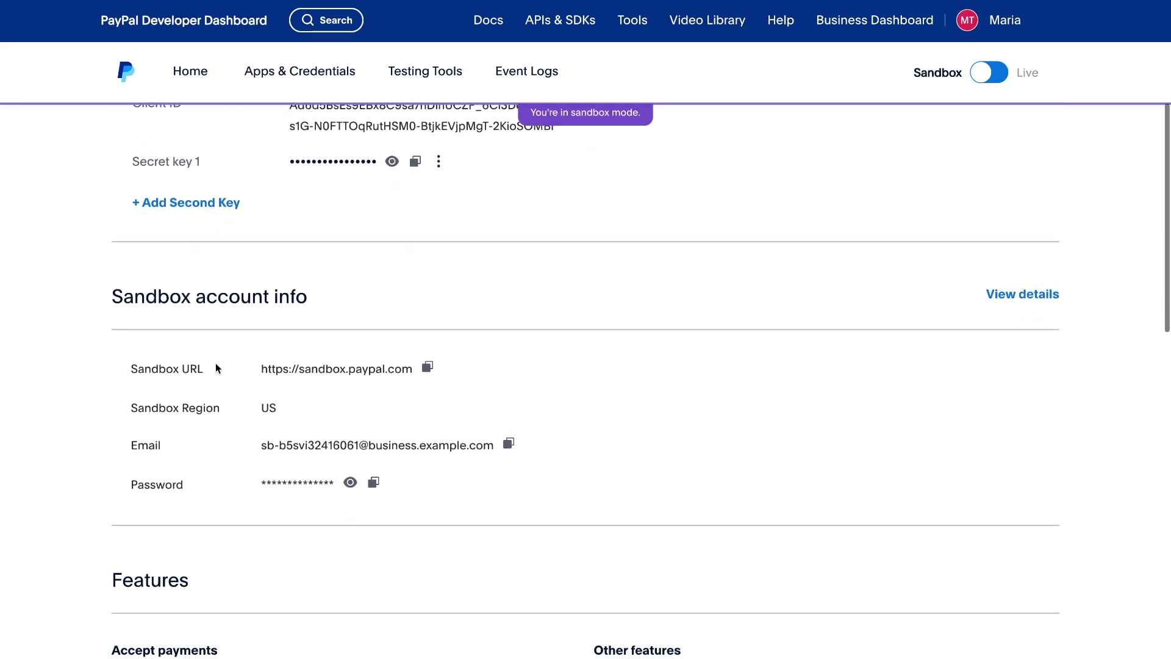
scroll(214, 363, down, 2)
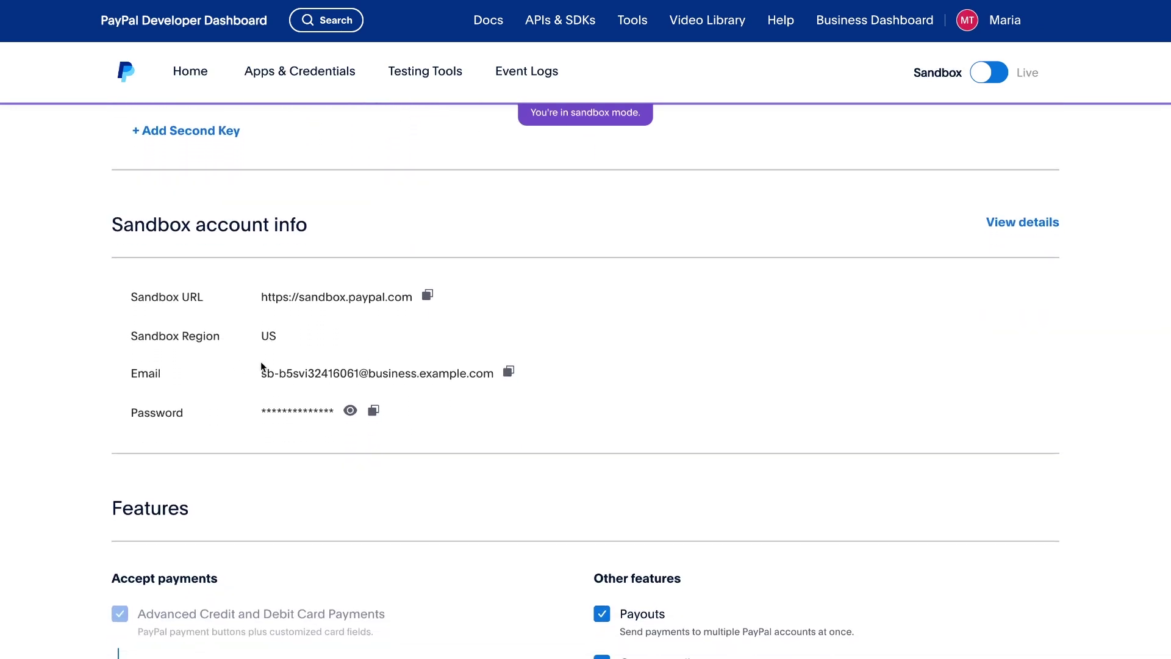
Copy the sandbox account email, then go to Subscription plans and start Create Plan
click(508, 372)
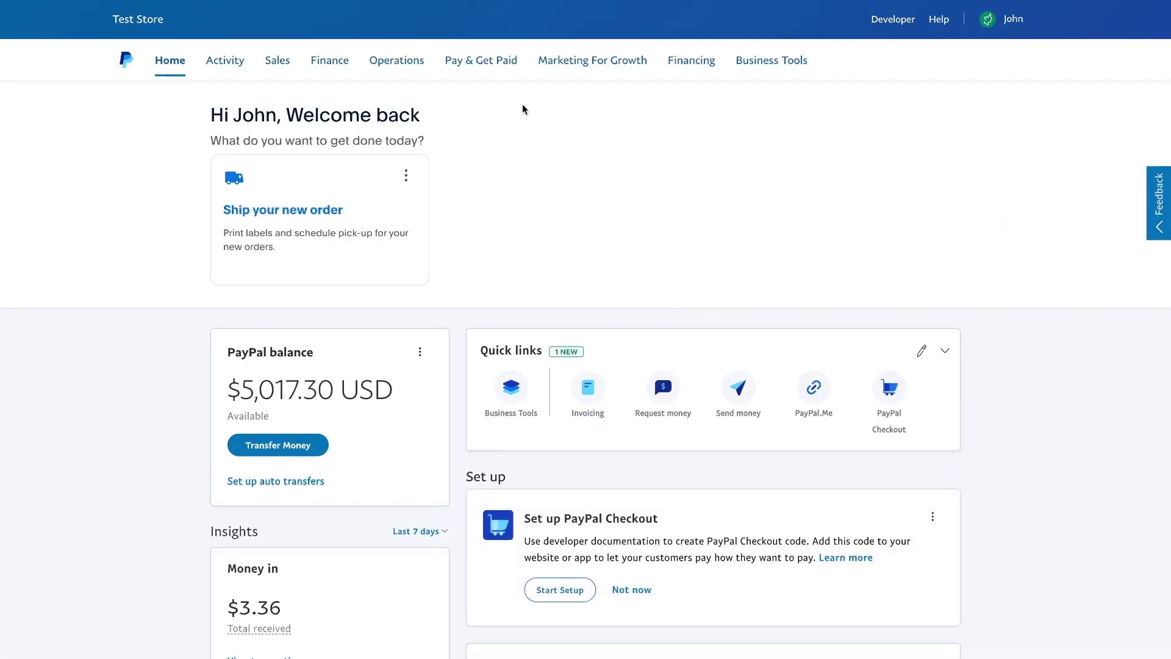
click(503, 69)
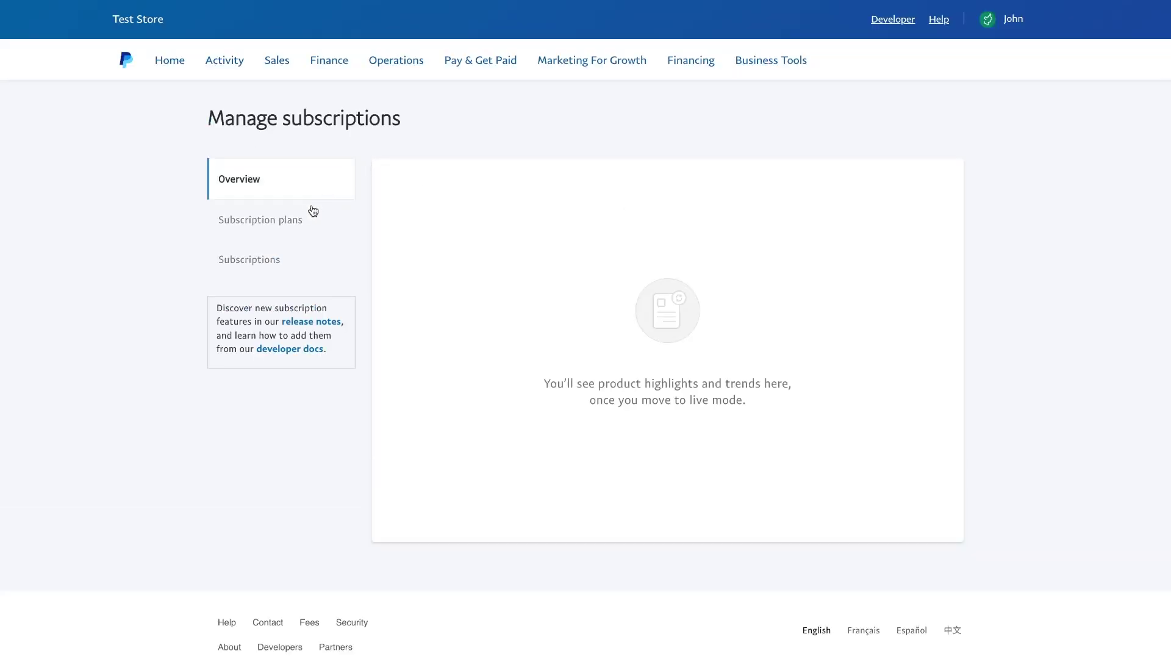
click(314, 219)
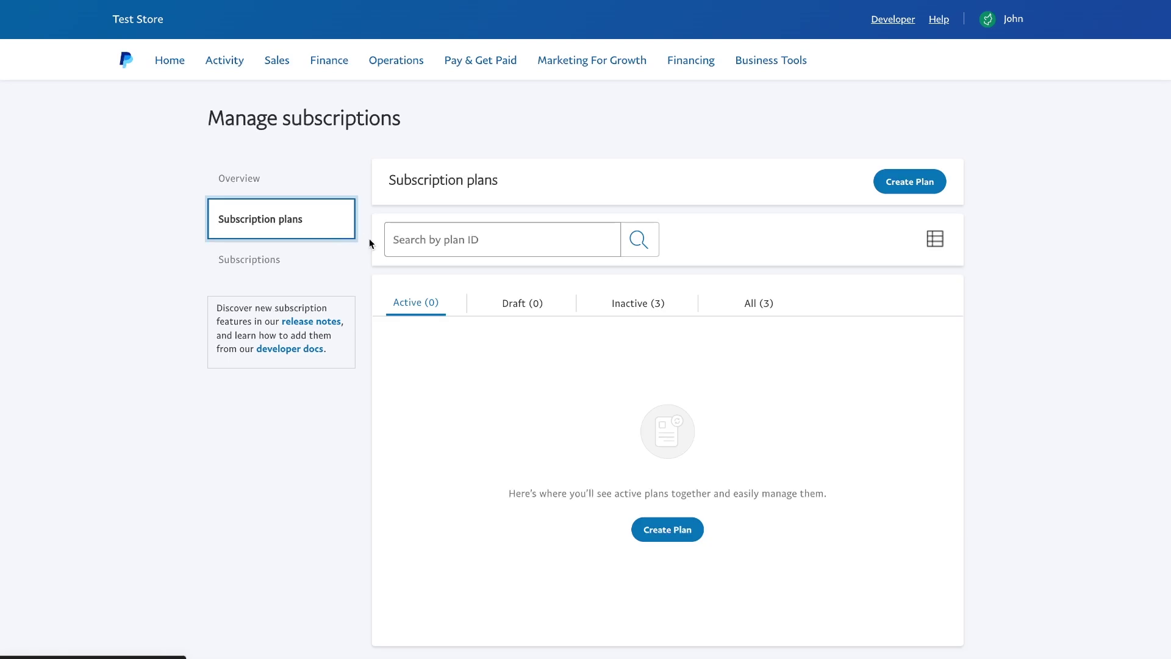
click(683, 530)
Start a new subscription product named 'Basic subscription'
click(626, 617)
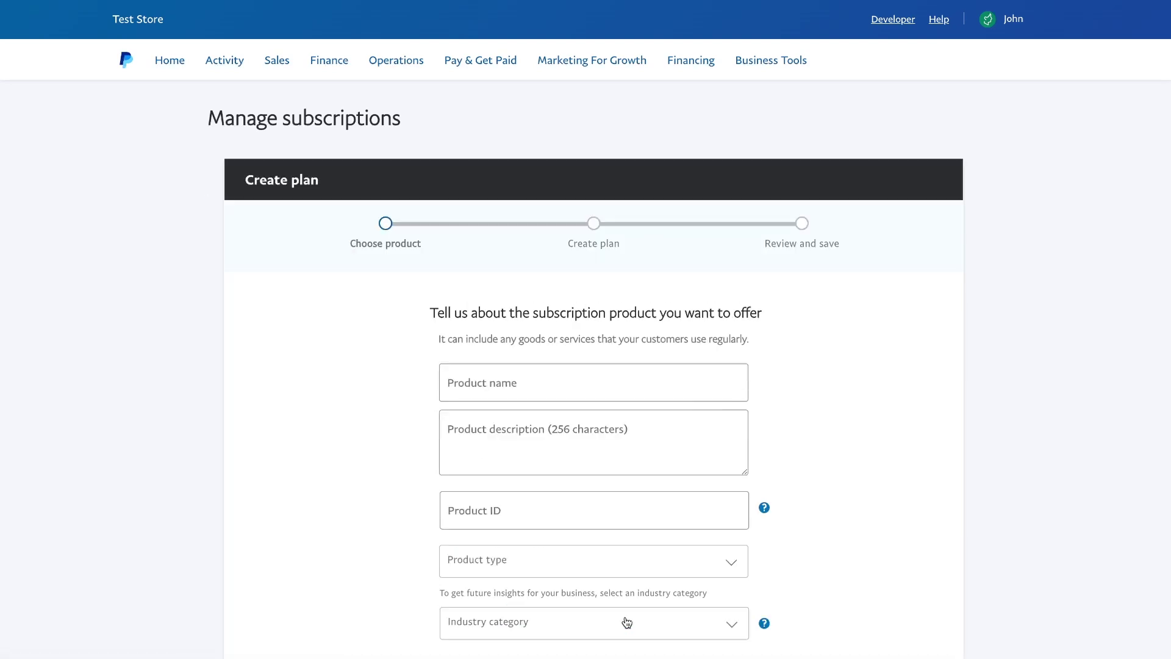
click(583, 380)
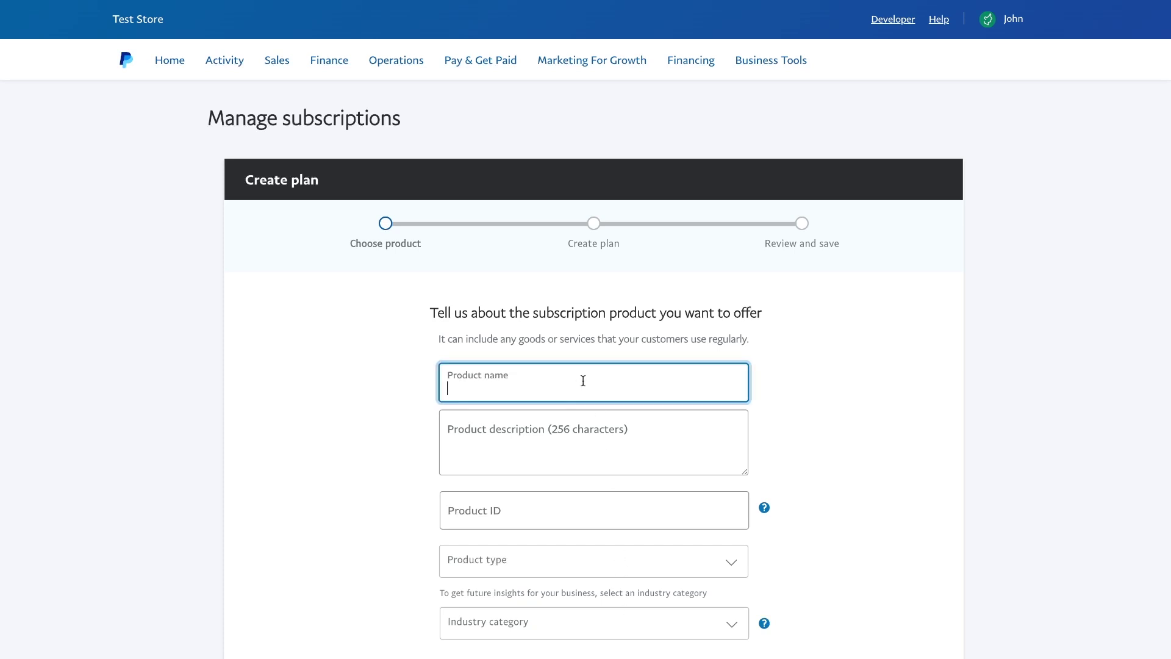
text(Basic subscription)
scroll(585, 366, down, 1)
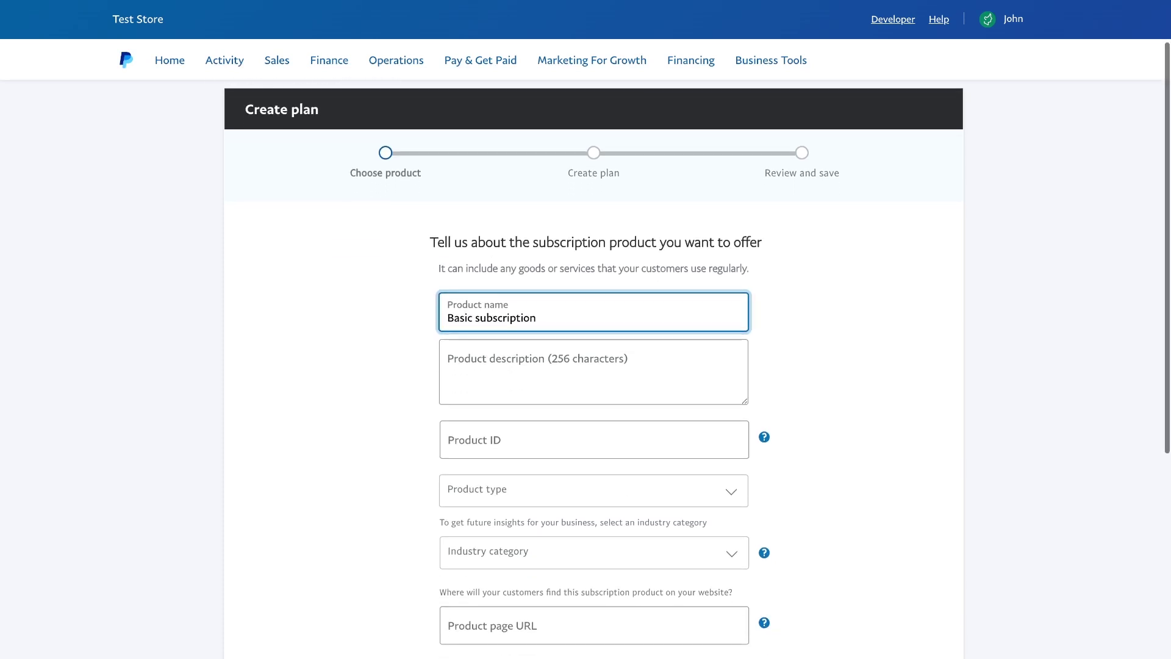
click(543, 393)
mouse_move(761, 406)
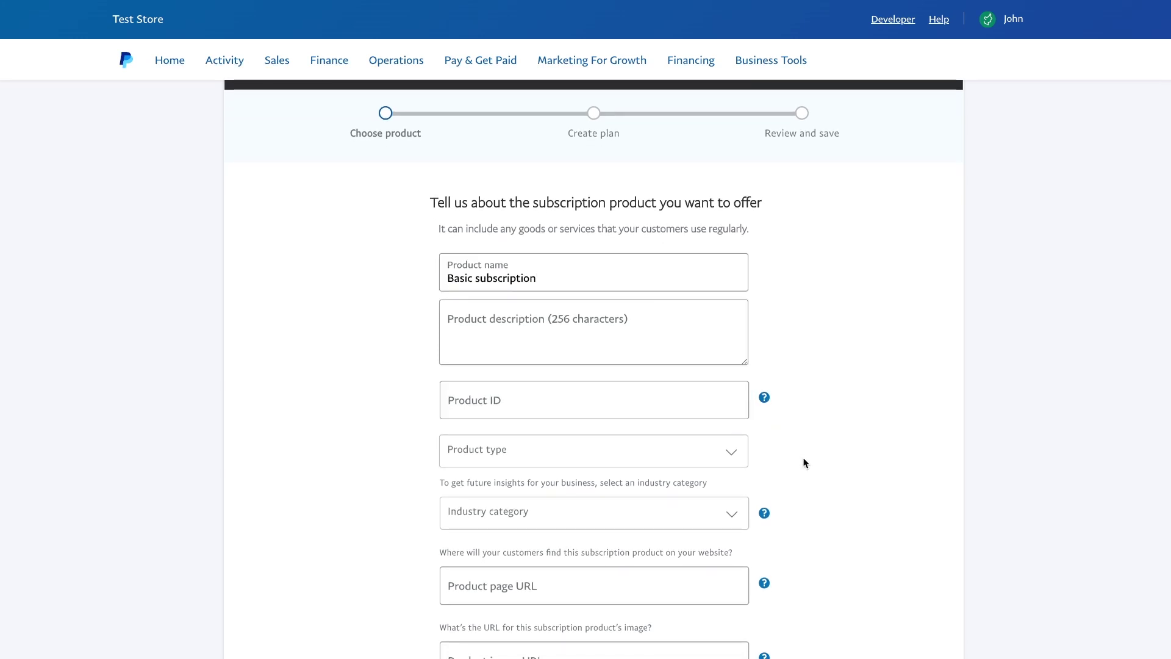
scroll(625, 303, down, 1)
Set product type Digital goods and industry Rental property management, paste the page URL, and submit
click(635, 365)
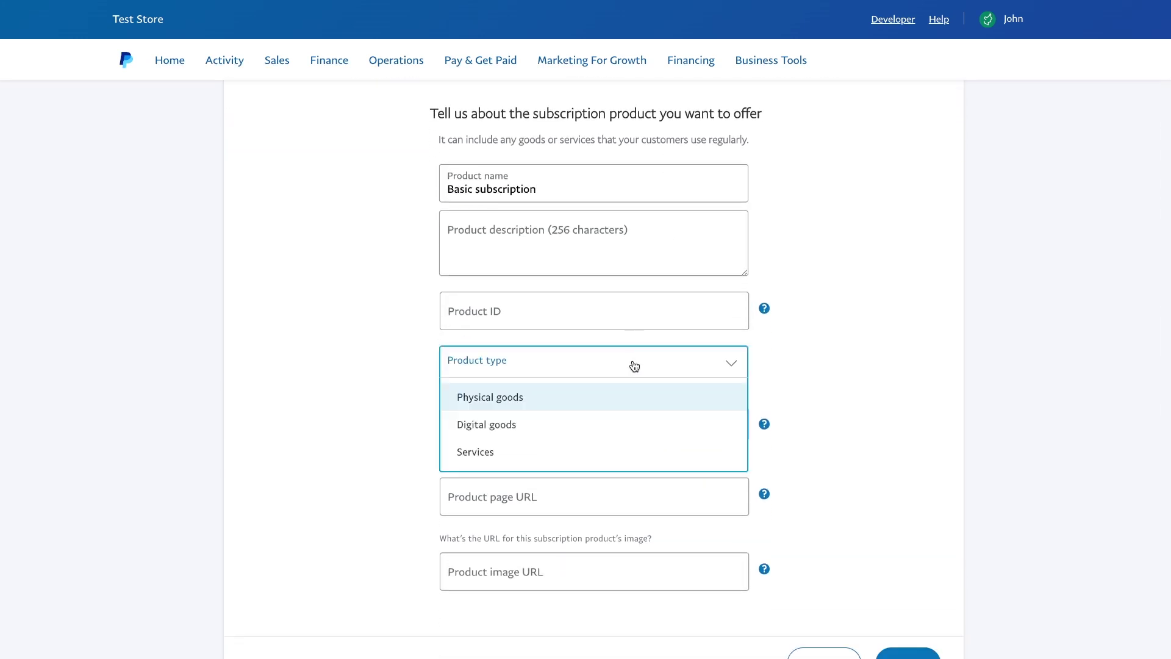
click(609, 423)
click(596, 409)
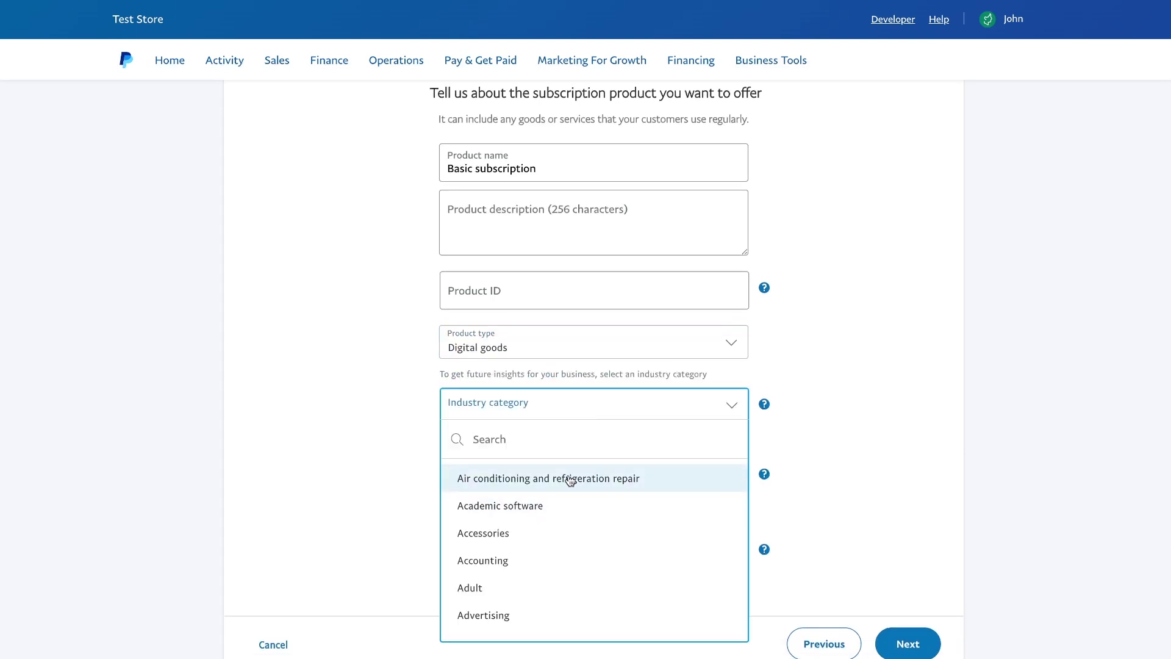
text(prop)
click(547, 482)
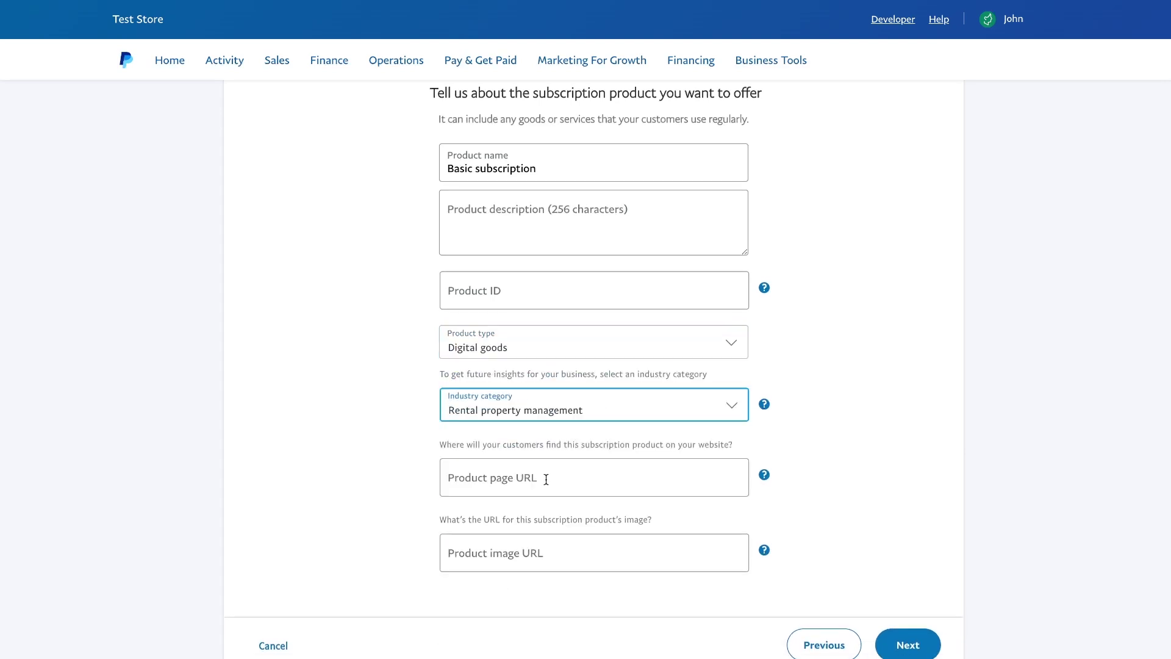
mouse_move(766, 486)
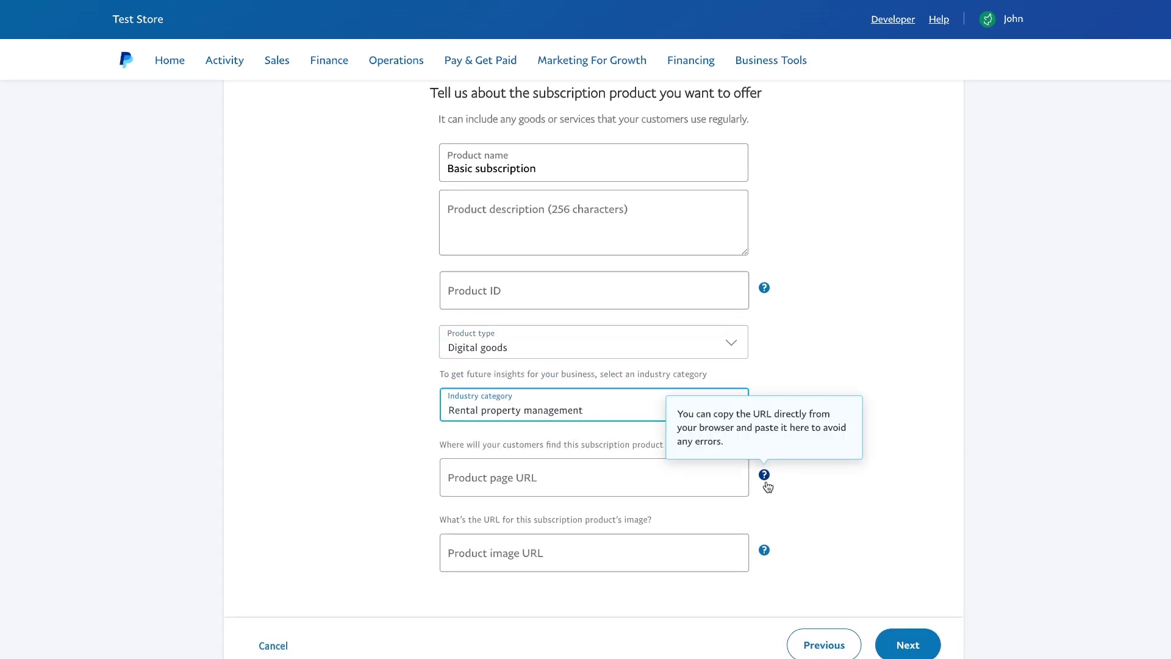
click(661, 478)
key(ctrl+v)
key(Return)
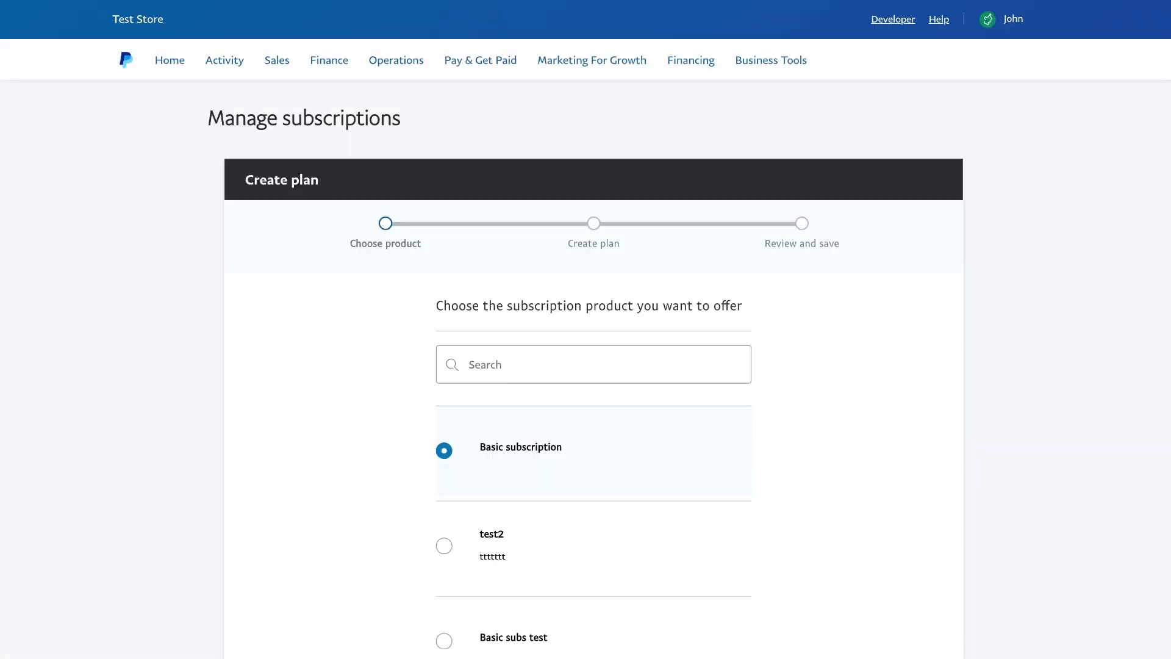
scroll(585, 366, down, 5)
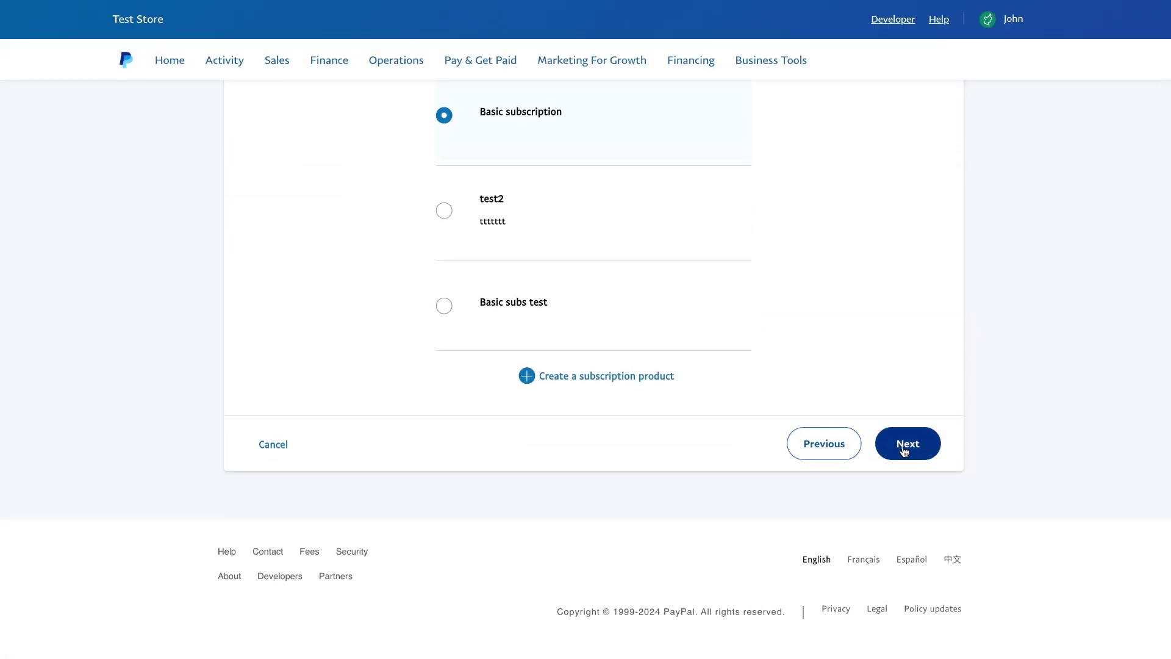
Pick the Fixed pricing card and enter 'Basic plan' as the plan name
click(905, 451)
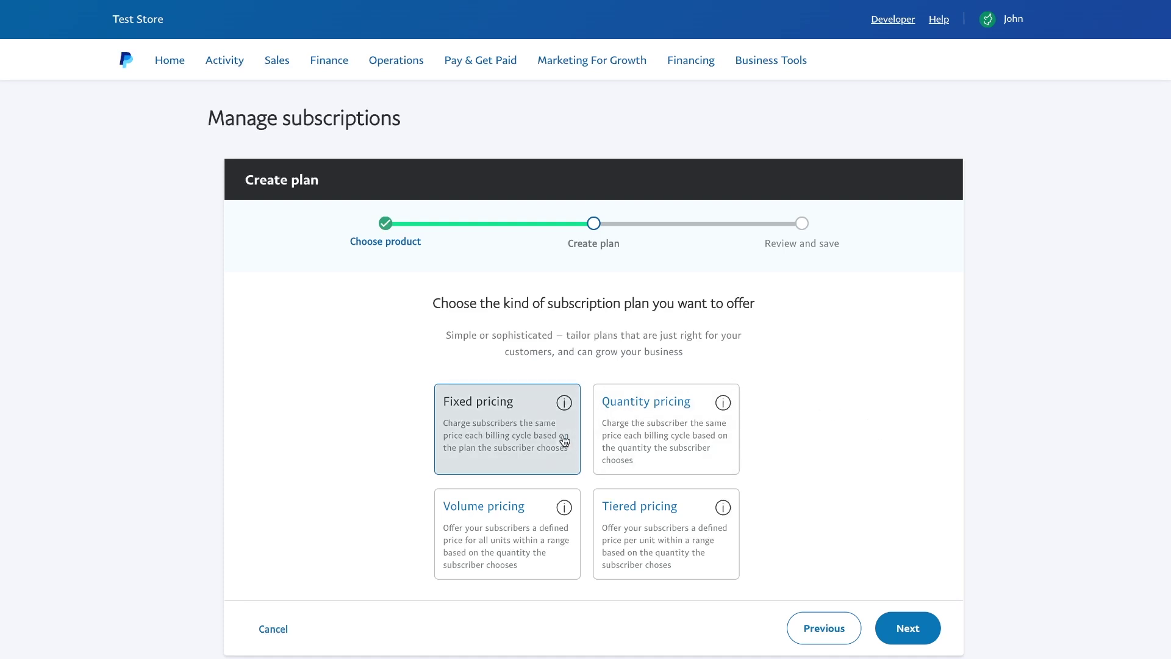
click(577, 440)
click(907, 627)
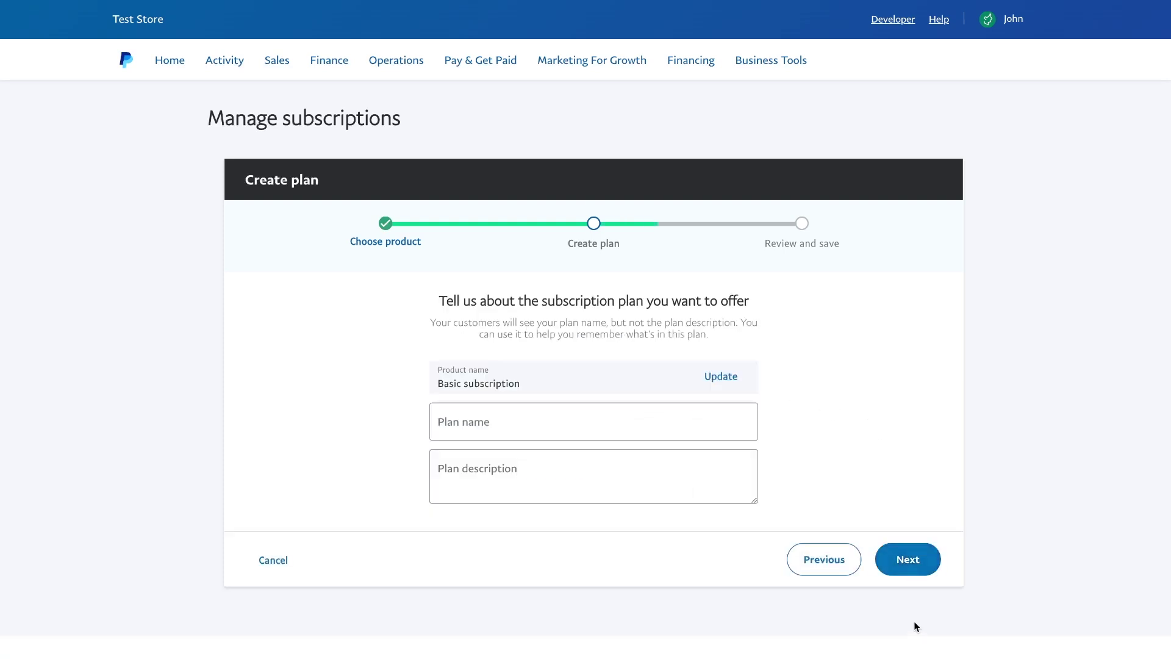
click(648, 428)
text(Basic)
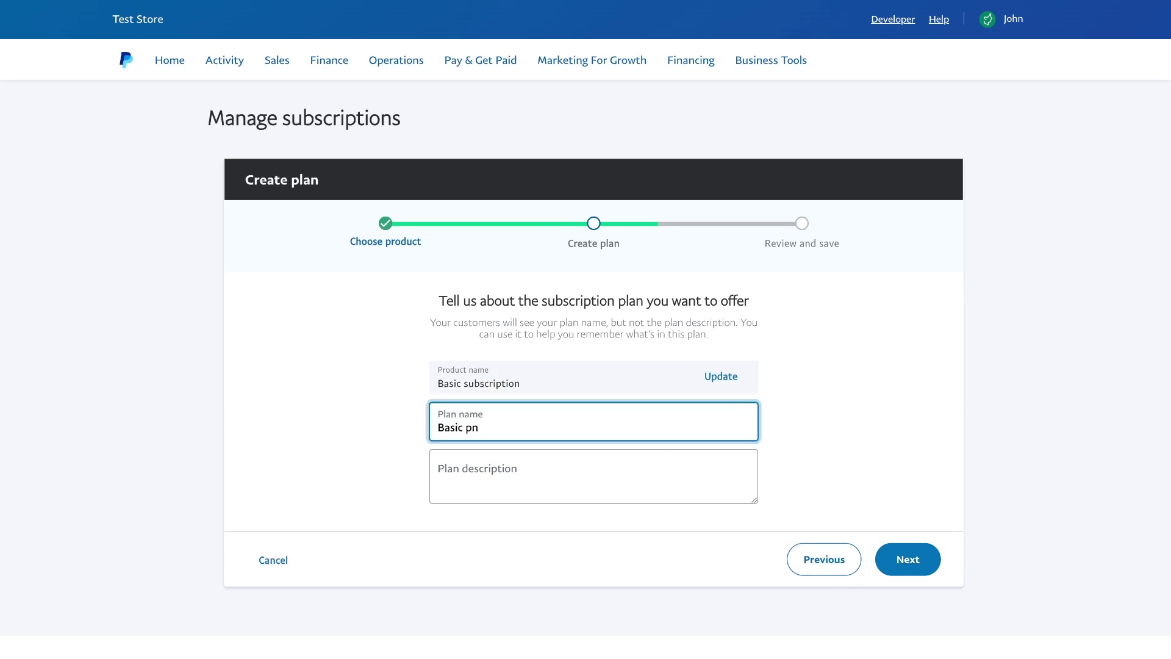
text( plan)
click(784, 450)
Enter a price of 10 on the pricing step and check the monthly, unlimited-cycle billing settings
click(913, 558)
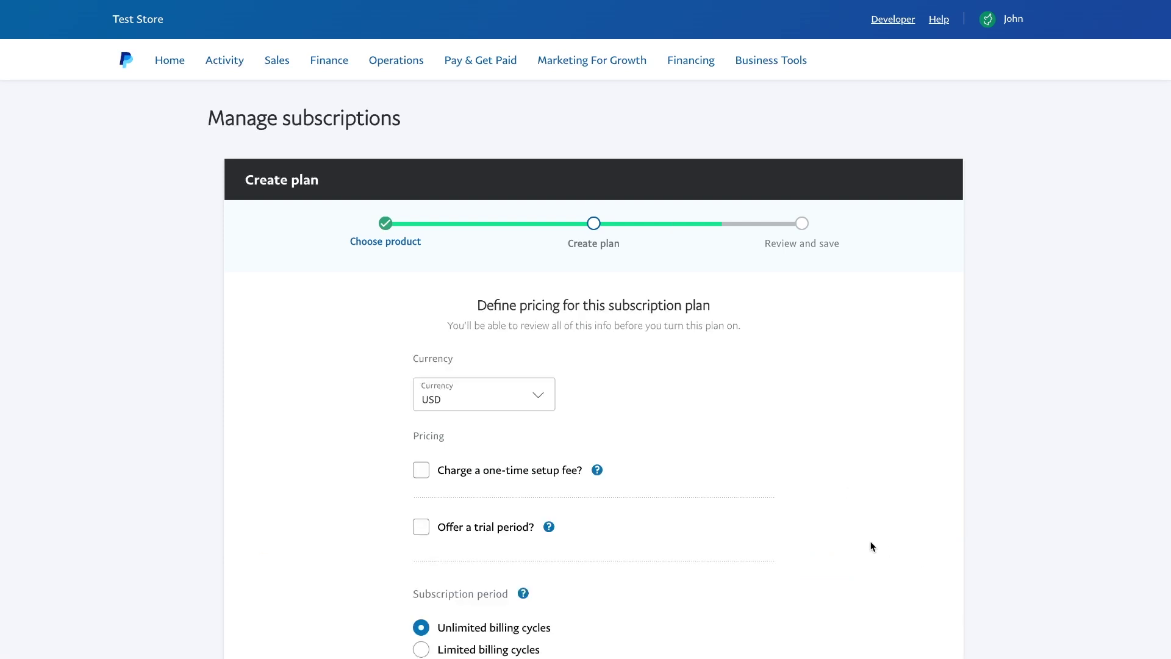
scroll(872, 546, down, 2)
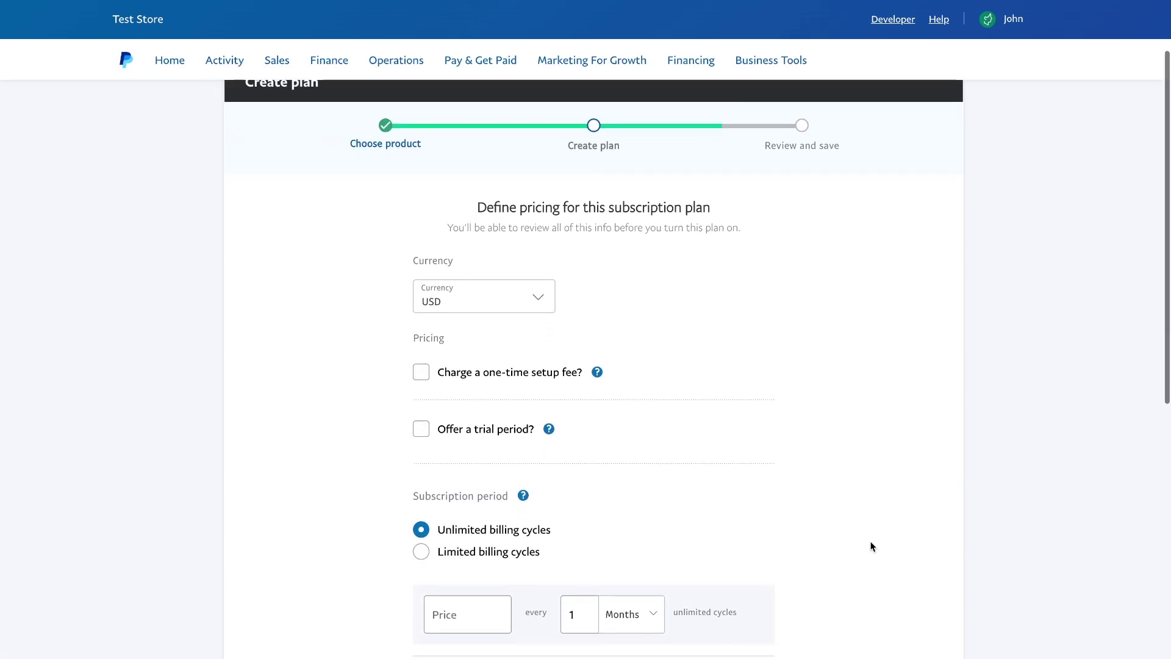
scroll(872, 546, down, 3)
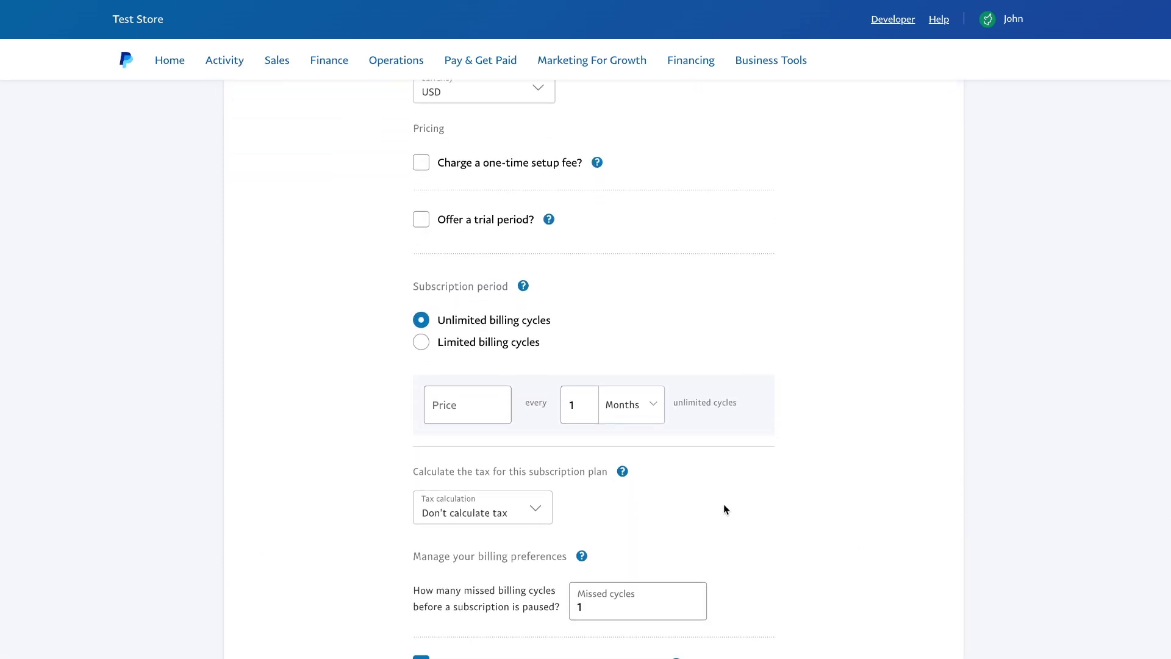
click(479, 409)
text(10)
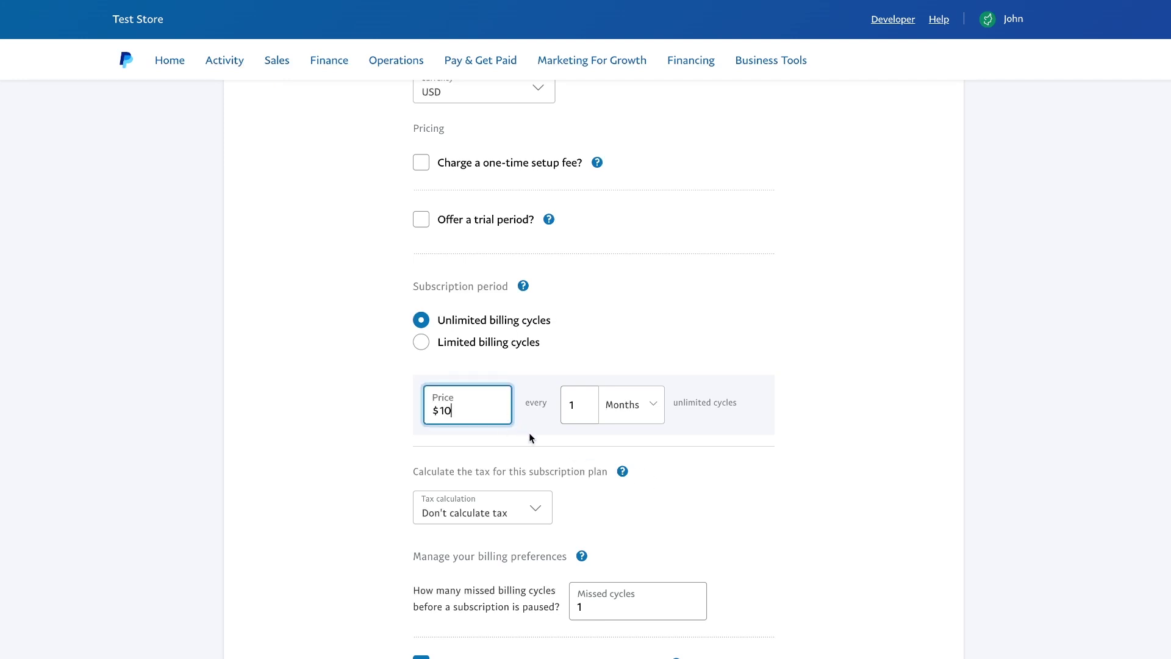
scroll(532, 440, down, 2)
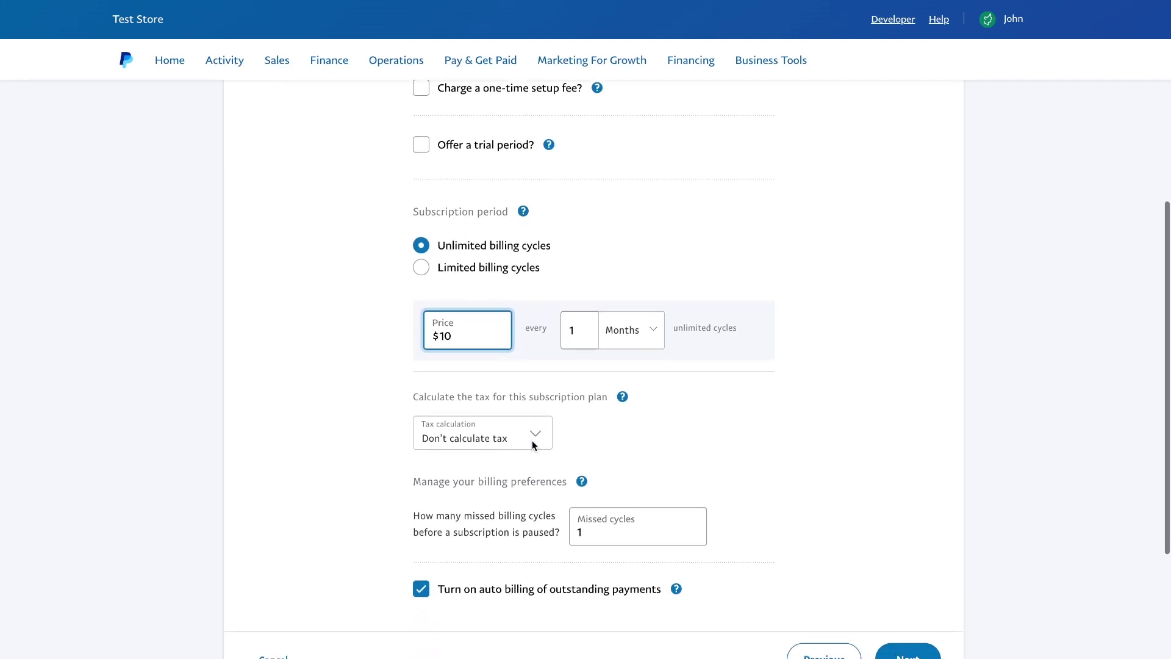
scroll(531, 441, down, 1)
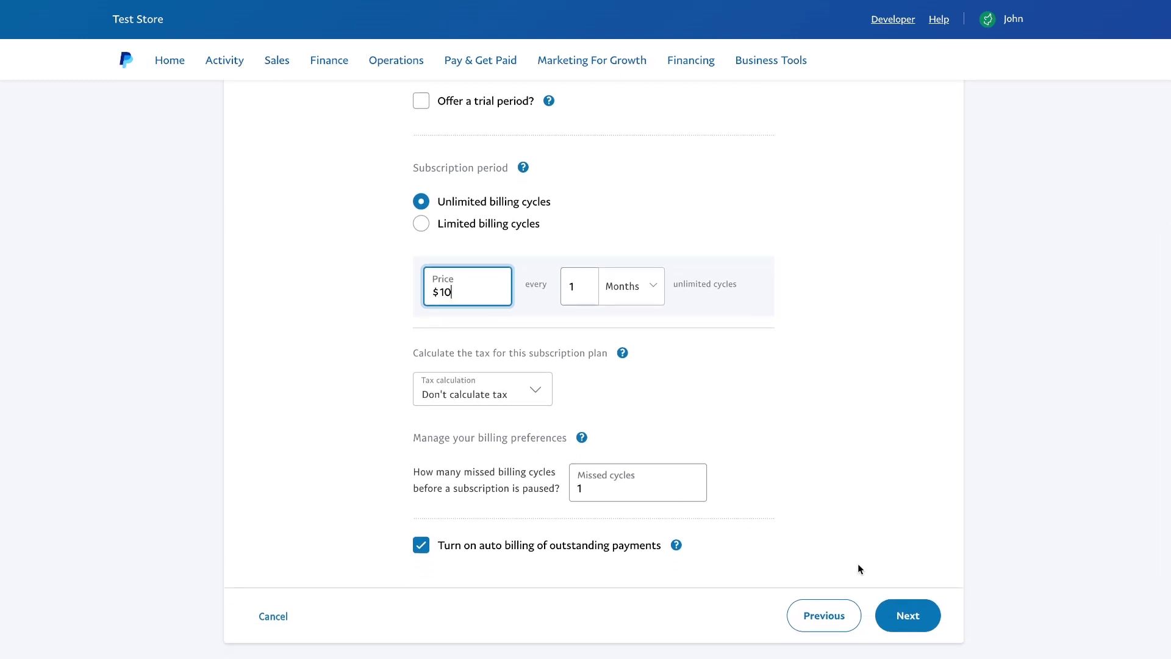
Review the Basic plan, turn it on, and skip the checkout code step
click(906, 614)
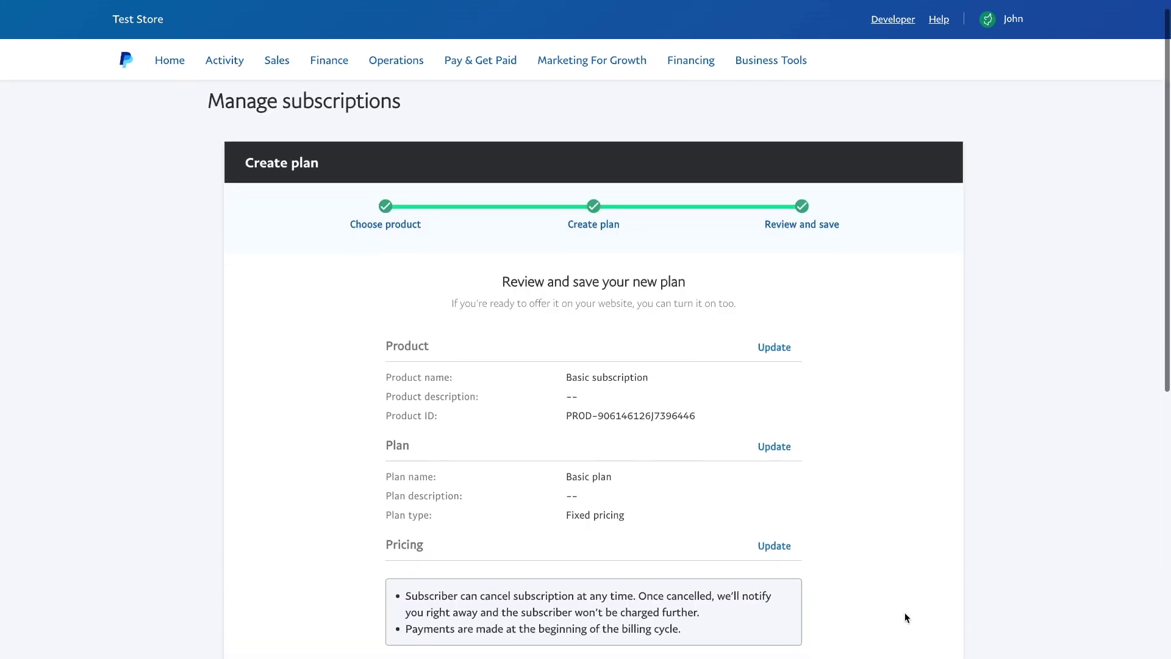
scroll(905, 612, down, 4)
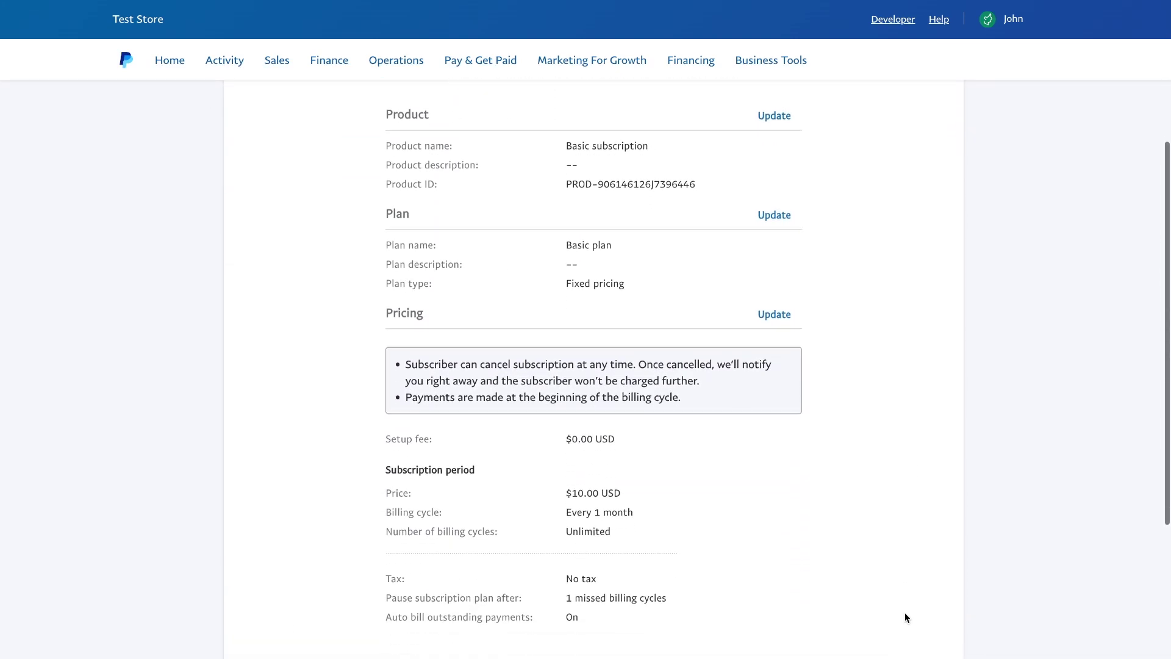
scroll(905, 612, down, 2)
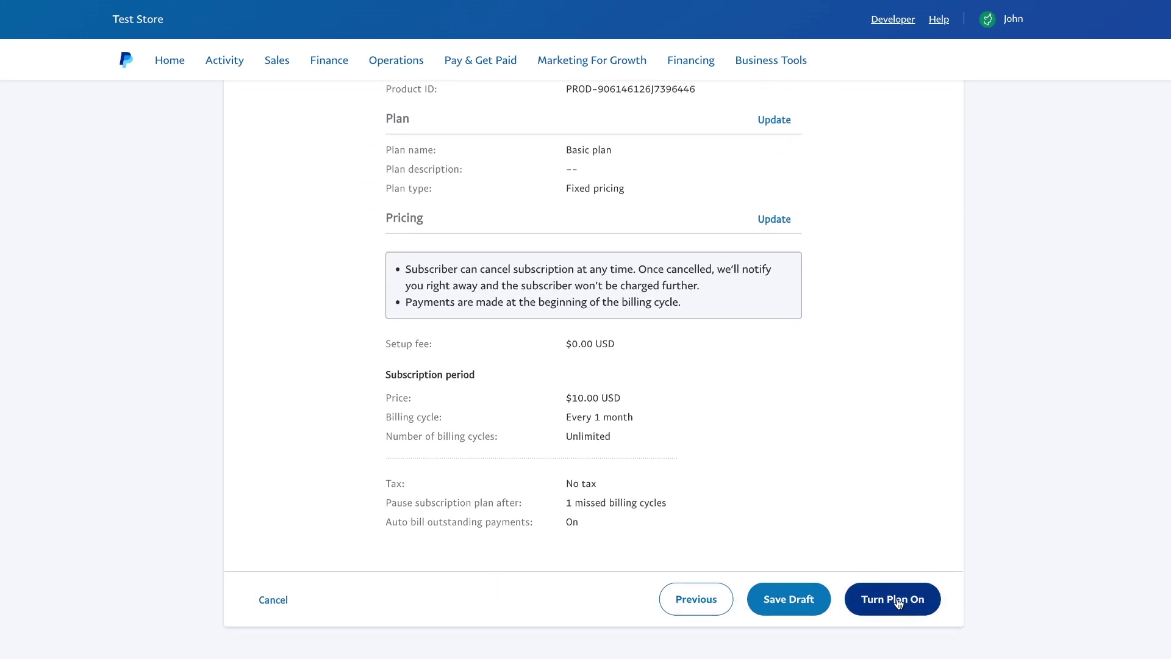
click(898, 602)
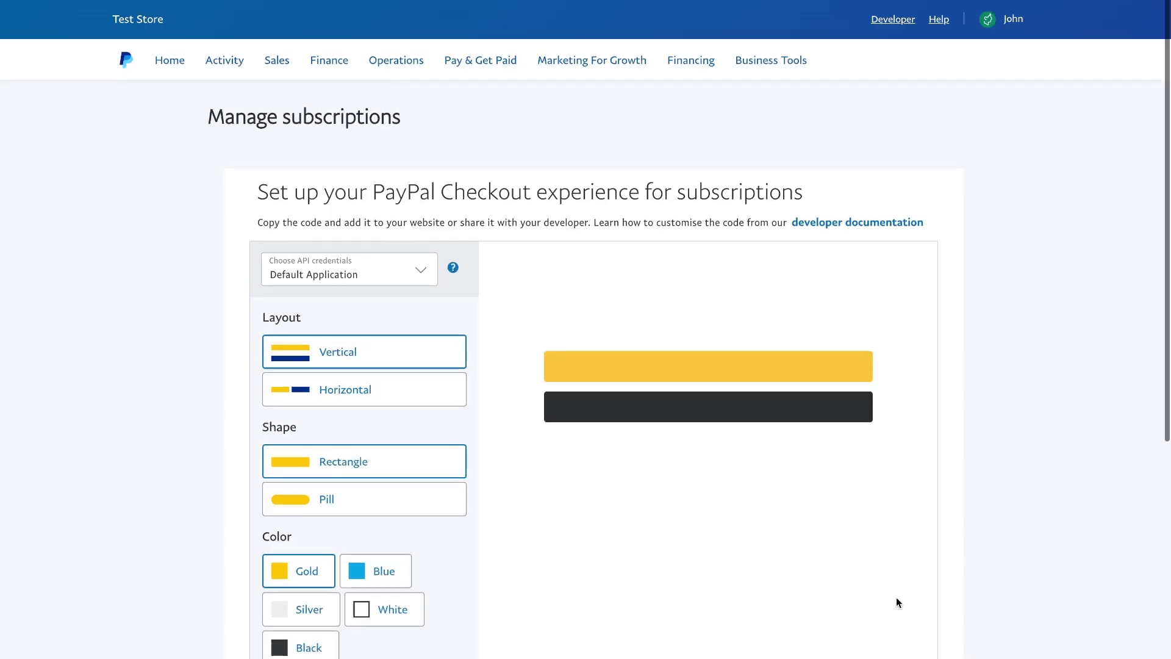
scroll(896, 602, down, 5)
click(297, 537)
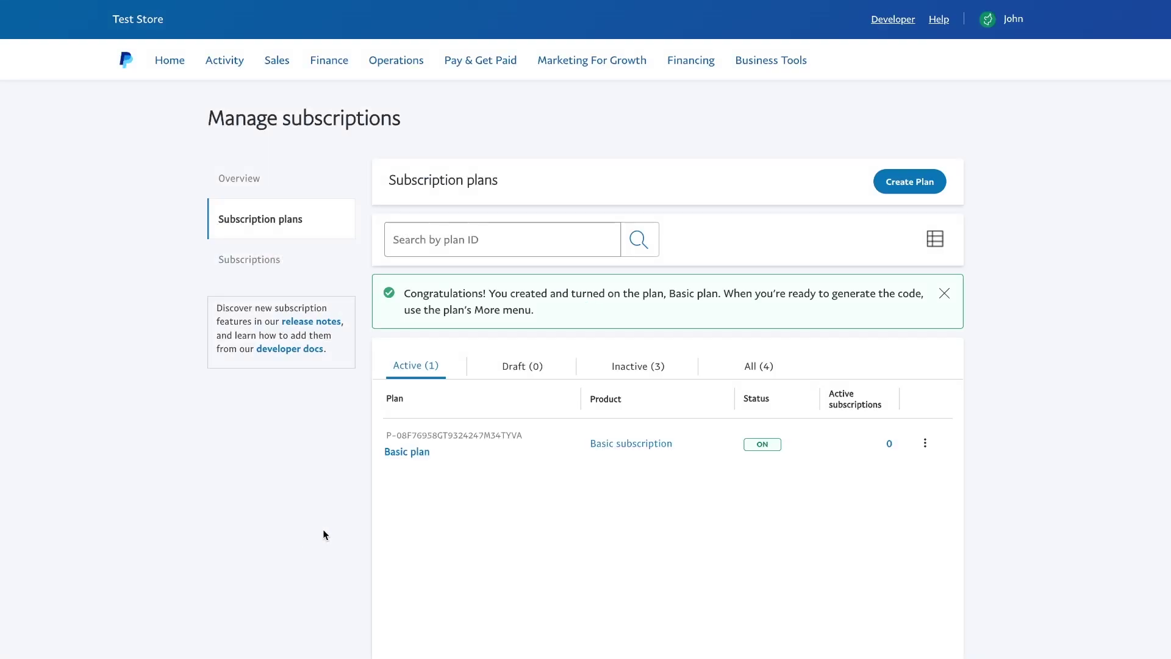
scroll(375, 534, down, 3)
scroll(375, 534, up, 2)
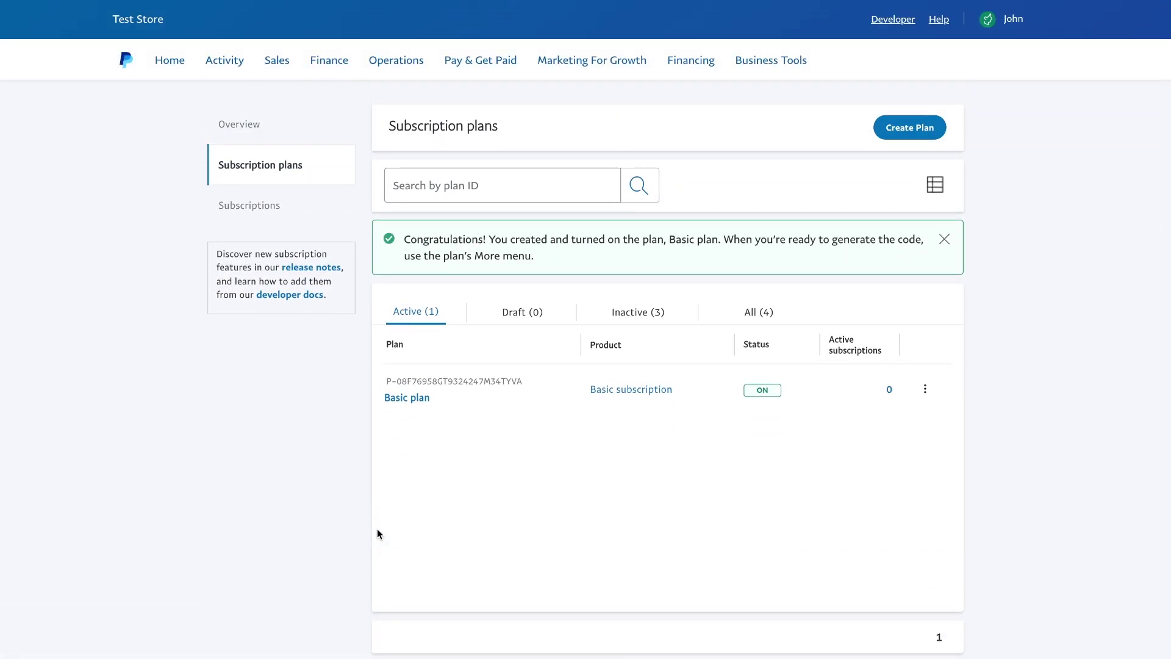
Create a fixed-price 'Silver' plan at 20 for Basic subscription and turn it on
click(904, 129)
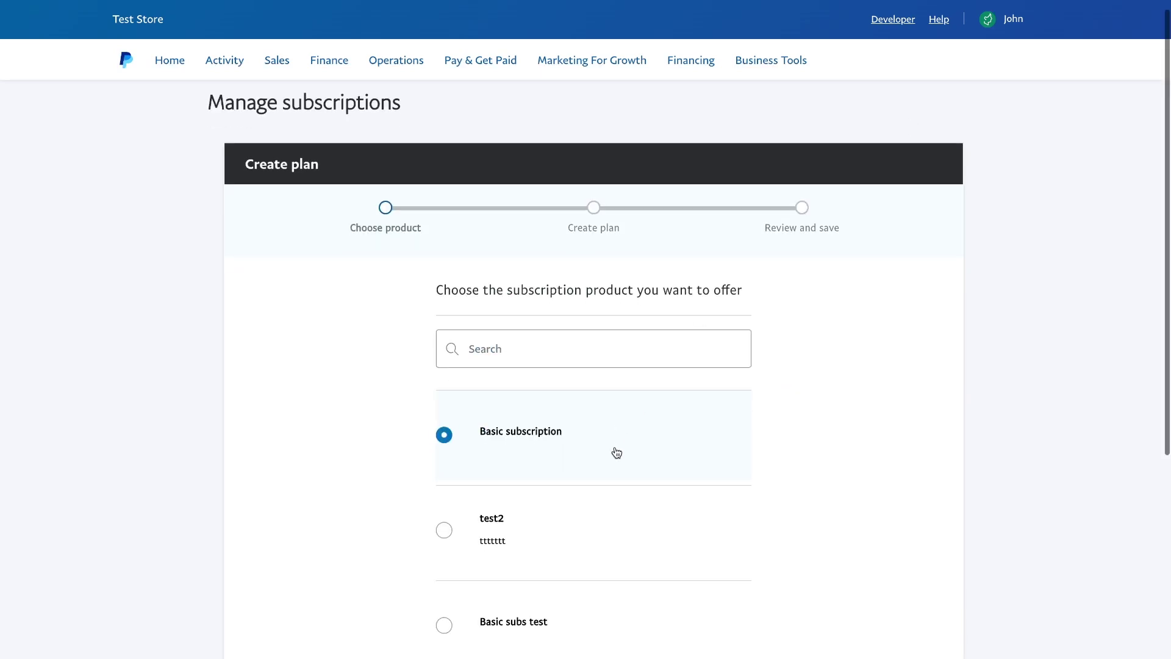
scroll(617, 452, down, 4)
click(903, 503)
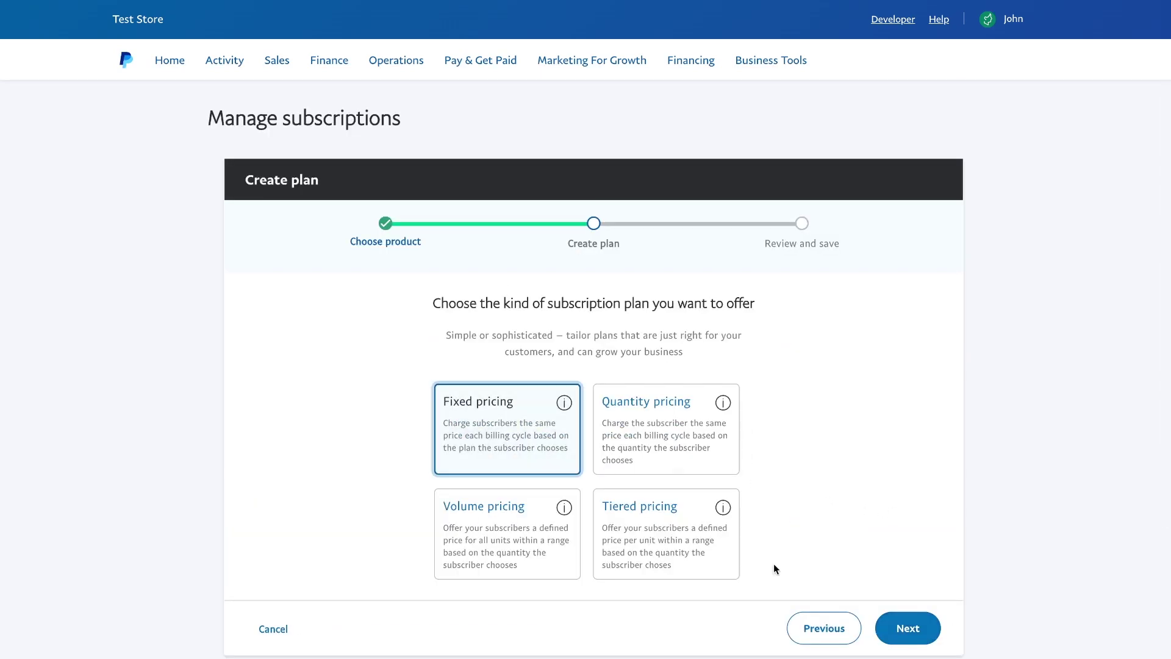
click(885, 629)
click(566, 434)
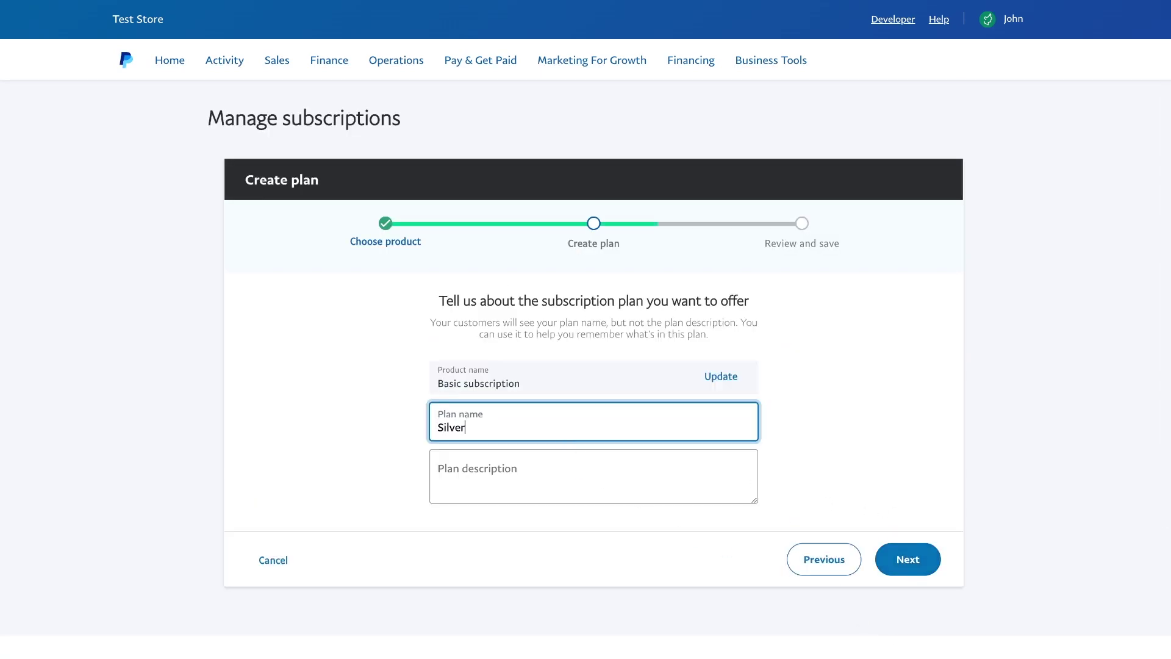
text(Silver)
click(907, 560)
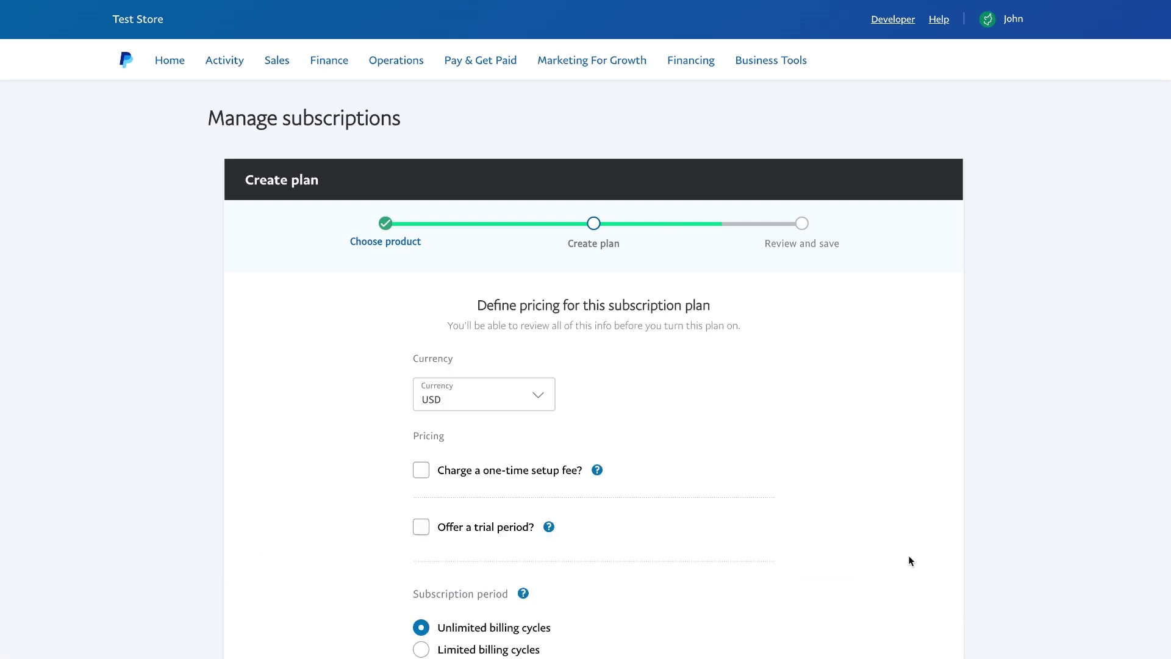
scroll(633, 460, down, 5)
click(478, 429)
text(20)
scroll(803, 515, down, 3)
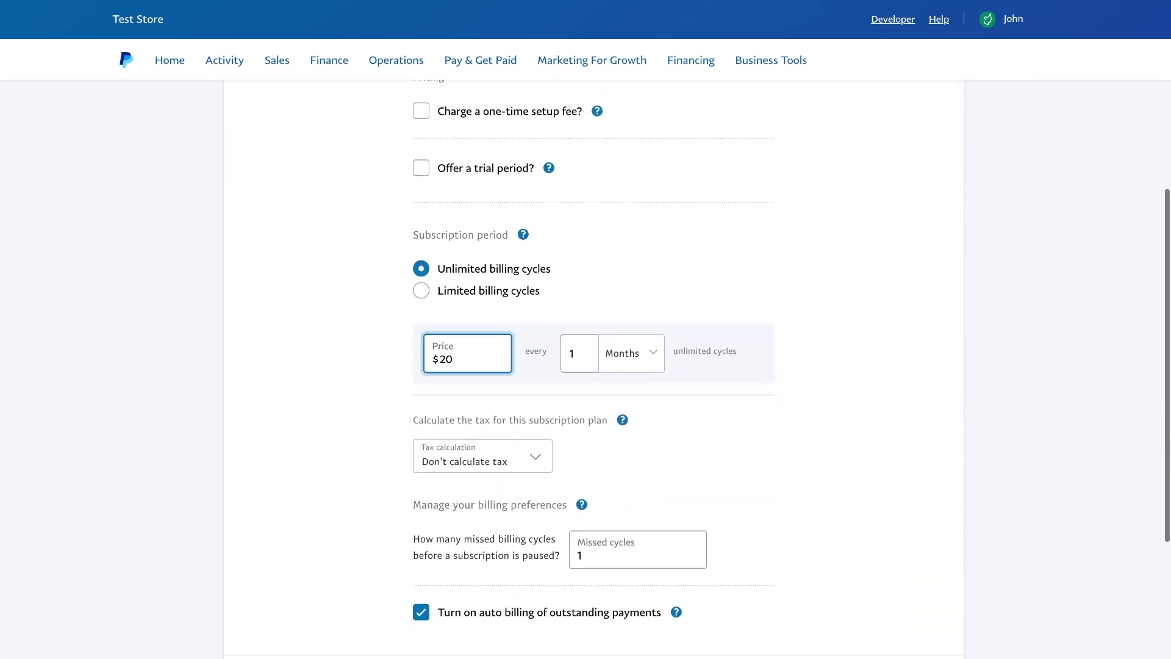
click(904, 565)
scroll(915, 569, down, 5)
click(912, 599)
scroll(915, 600, down, 10)
click(303, 451)
Create a fixed-price 'Gold' plan at 30 and turn it on
click(907, 180)
click(735, 450)
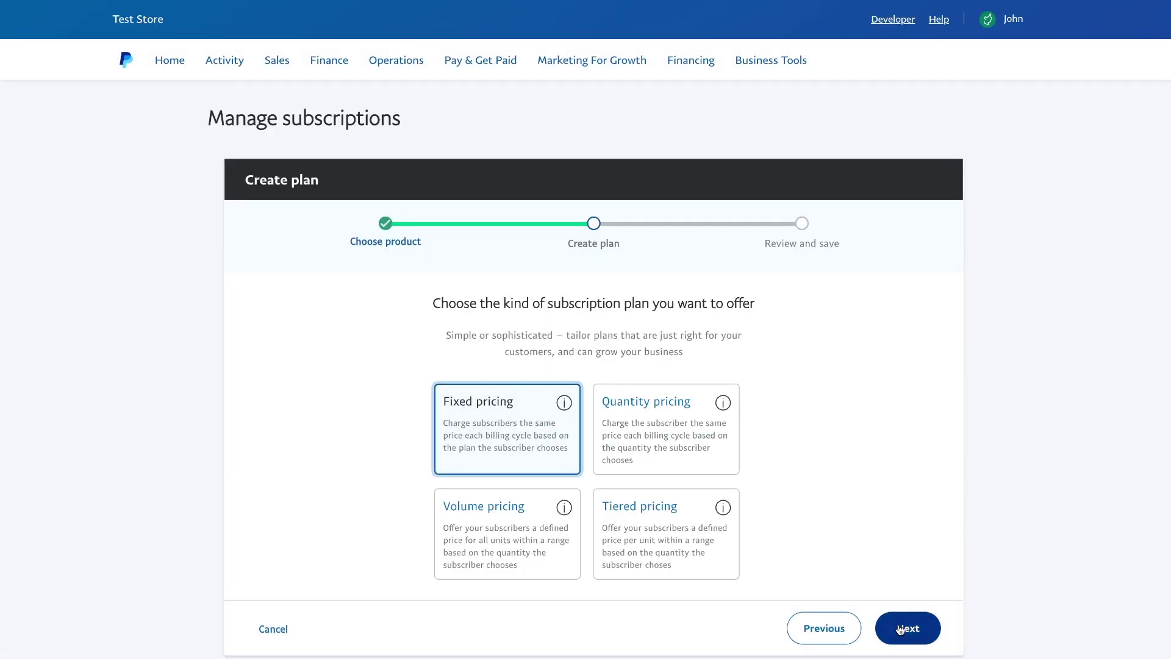
click(907, 627)
click(615, 426)
click(907, 559)
scroll(902, 557, down, 3)
click(466, 484)
text(30)
scroll(901, 557, down, 4)
click(913, 570)
click(899, 537)
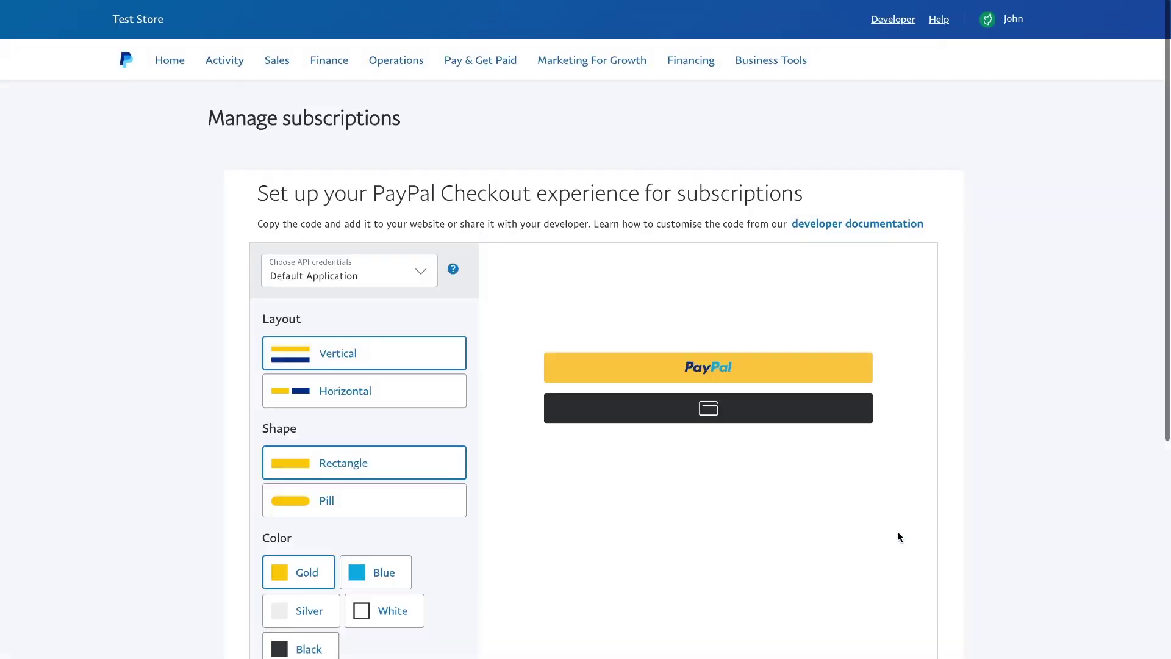
scroll(610, 488, down, 5)
click(317, 446)
scroll(336, 447, down, 1)
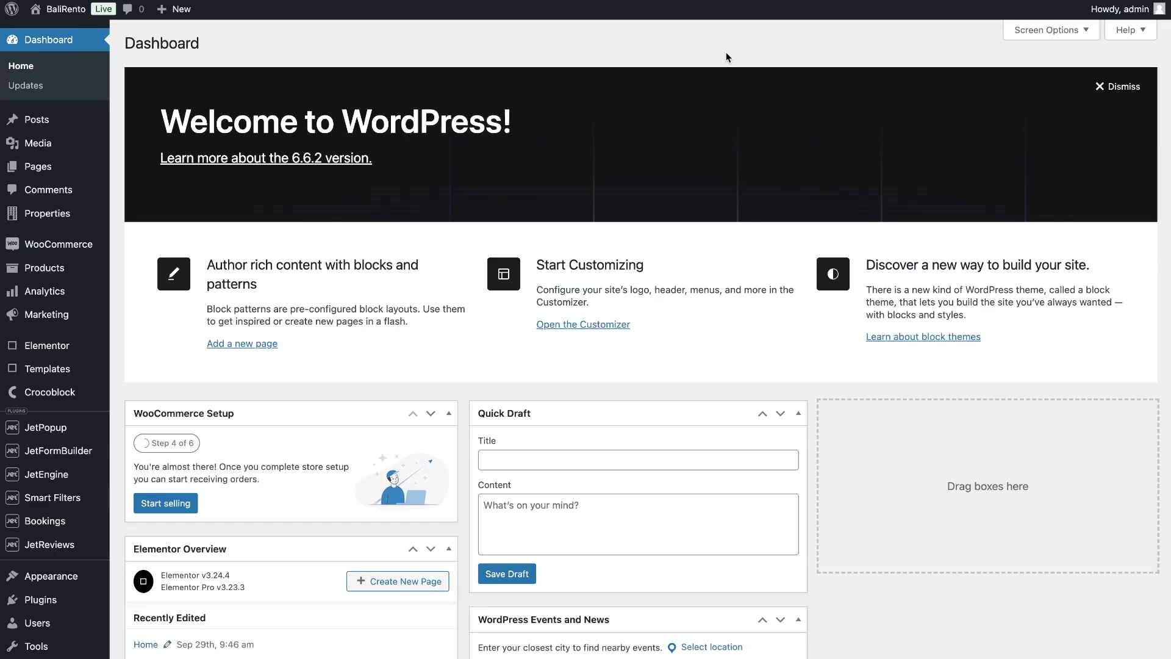
Open JetFormBuilder's Addons page and scroll down to PayPal Recurring Payments
mouse_move(110, 459)
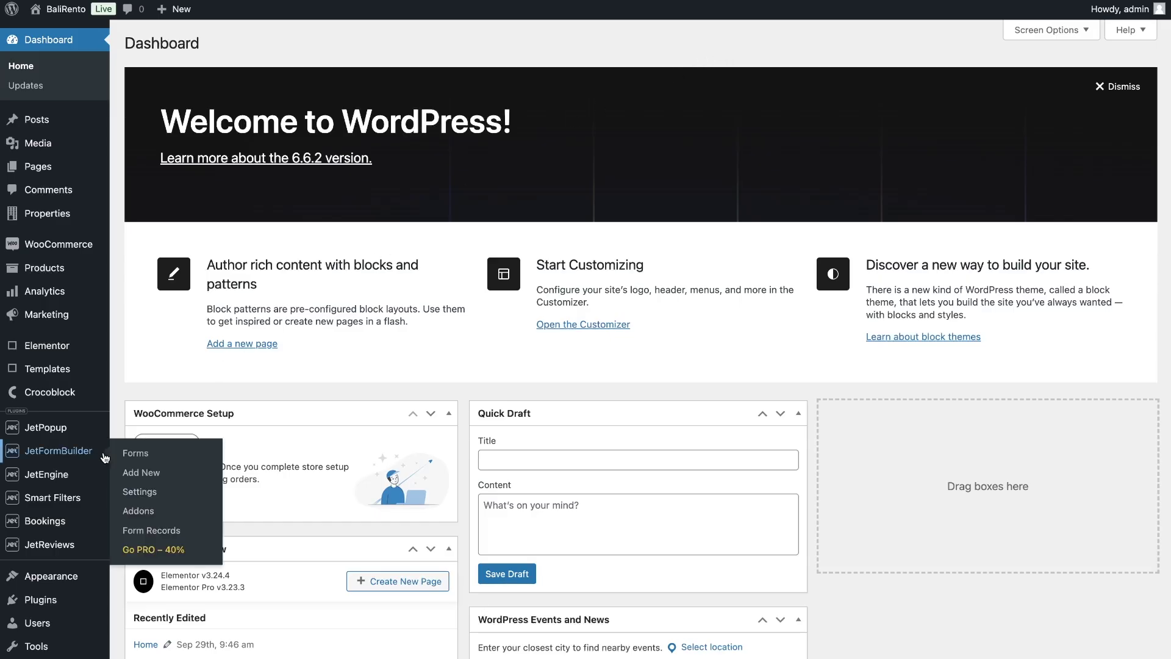
click(138, 510)
scroll(1061, 136, down, 1)
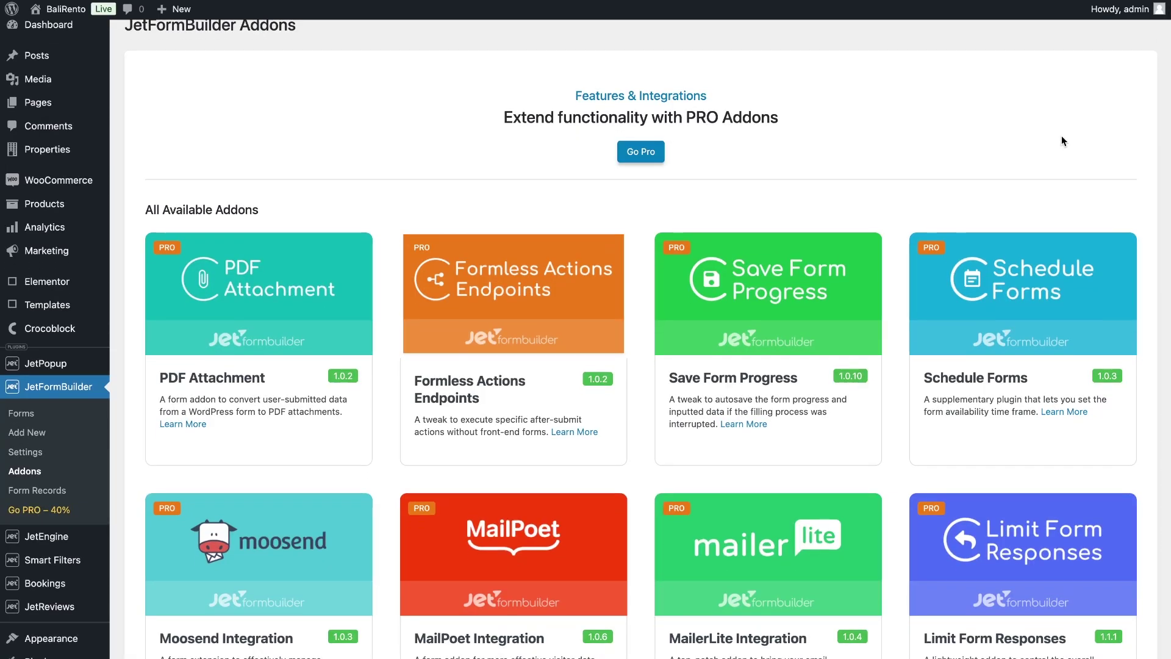
scroll(1061, 137, down, 5)
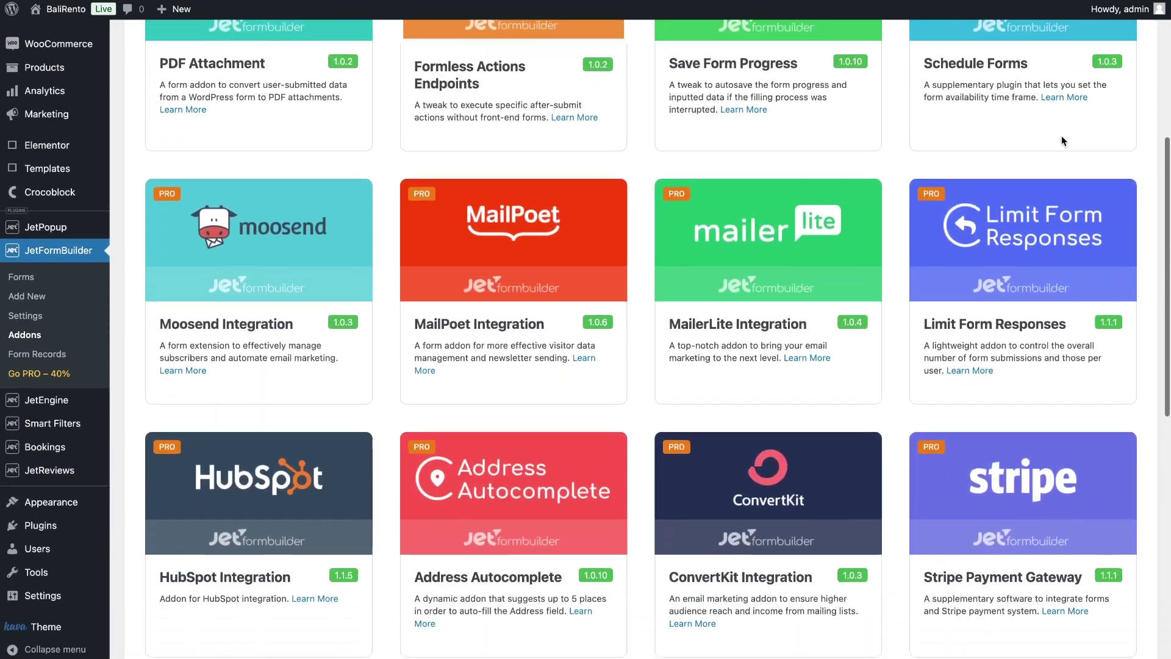
scroll(1061, 140, down, 6)
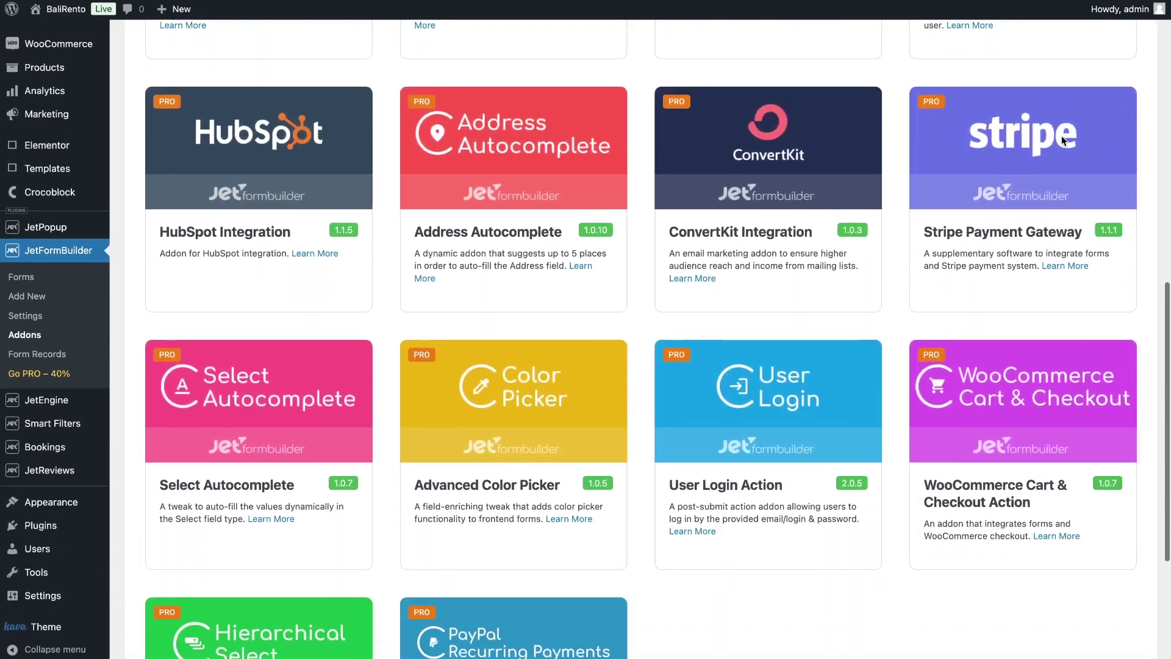
scroll(1061, 136, down, 4)
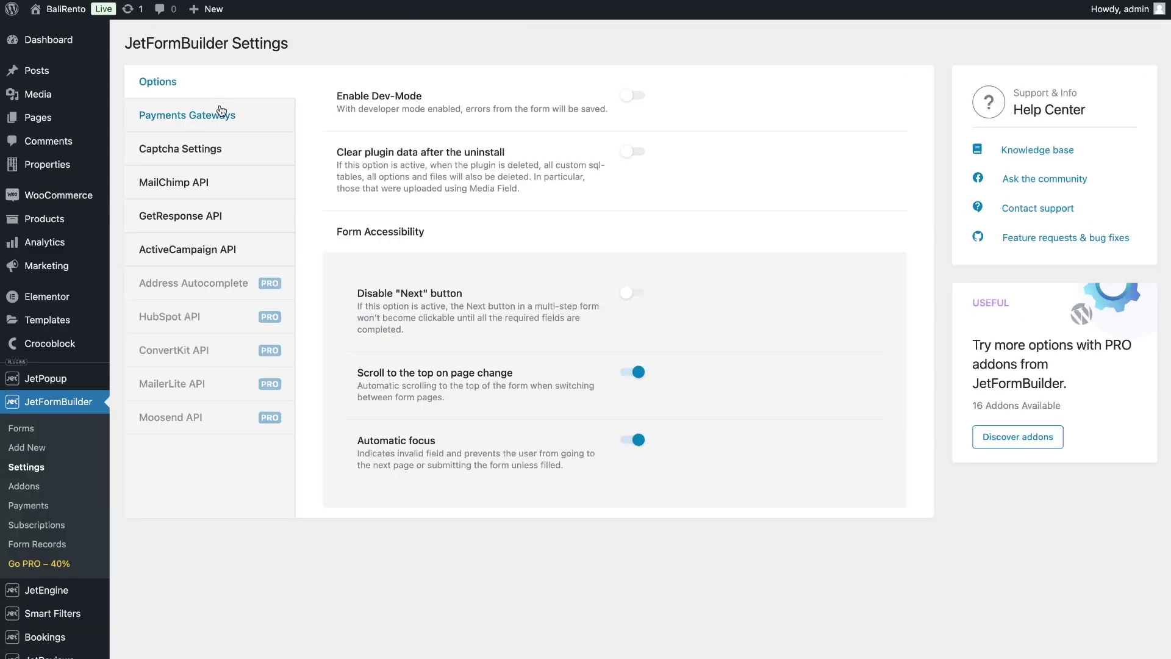
Turn on Enable Gateways and Enable Test Mode, then copy the sandbox app's Client ID
click(222, 114)
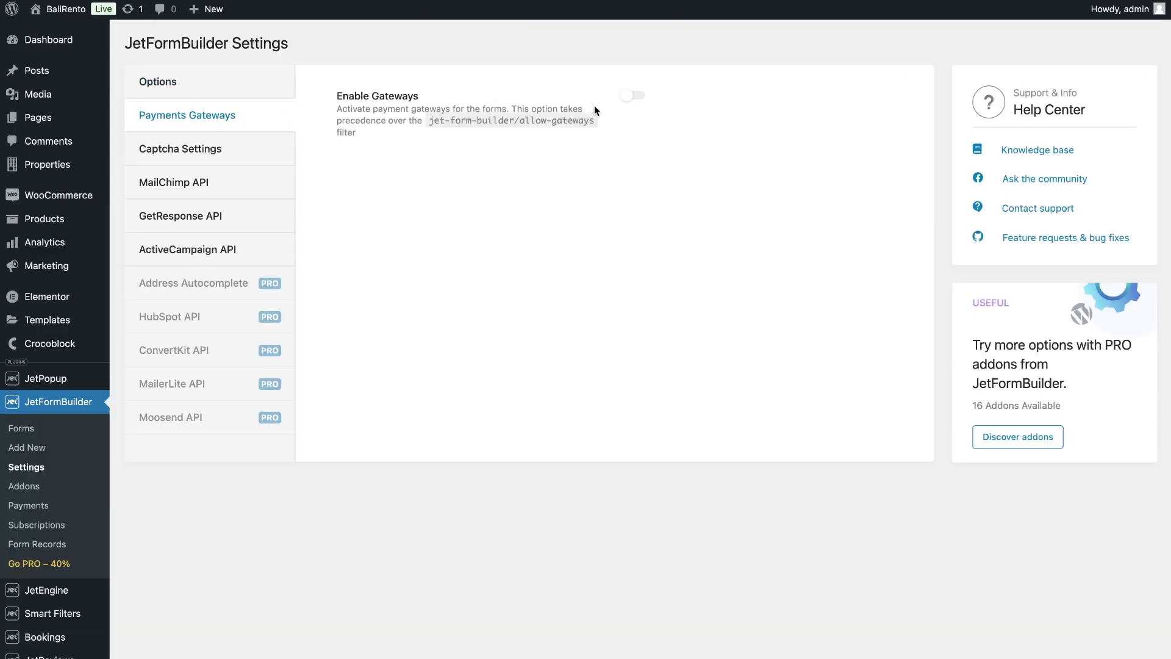
click(628, 98)
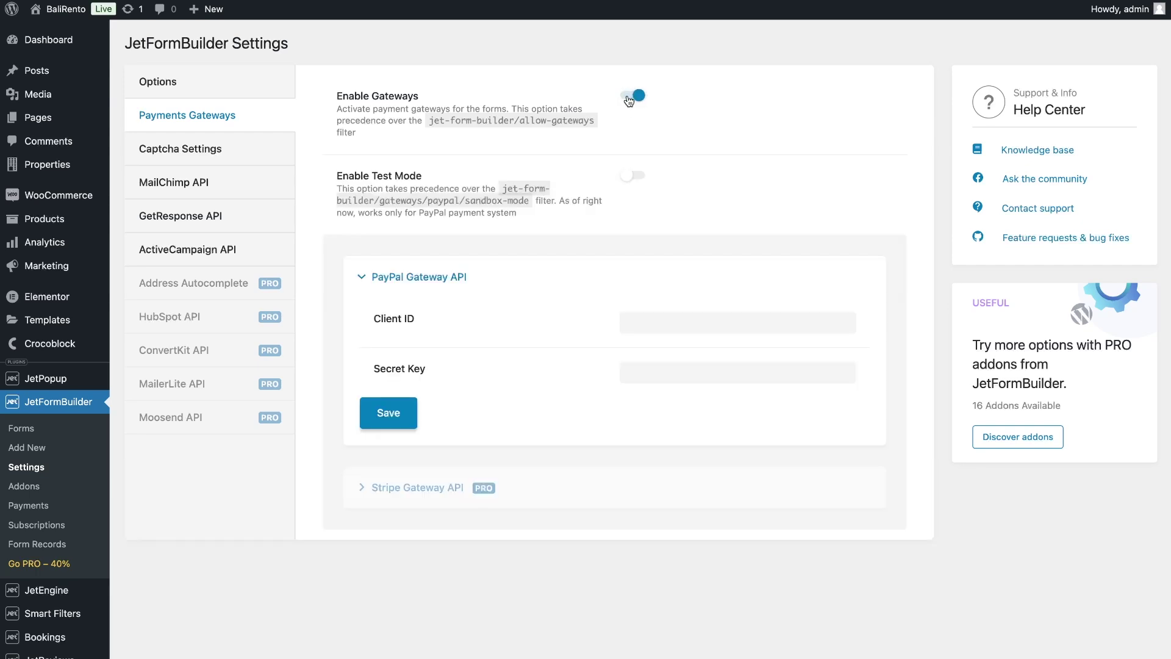
click(626, 183)
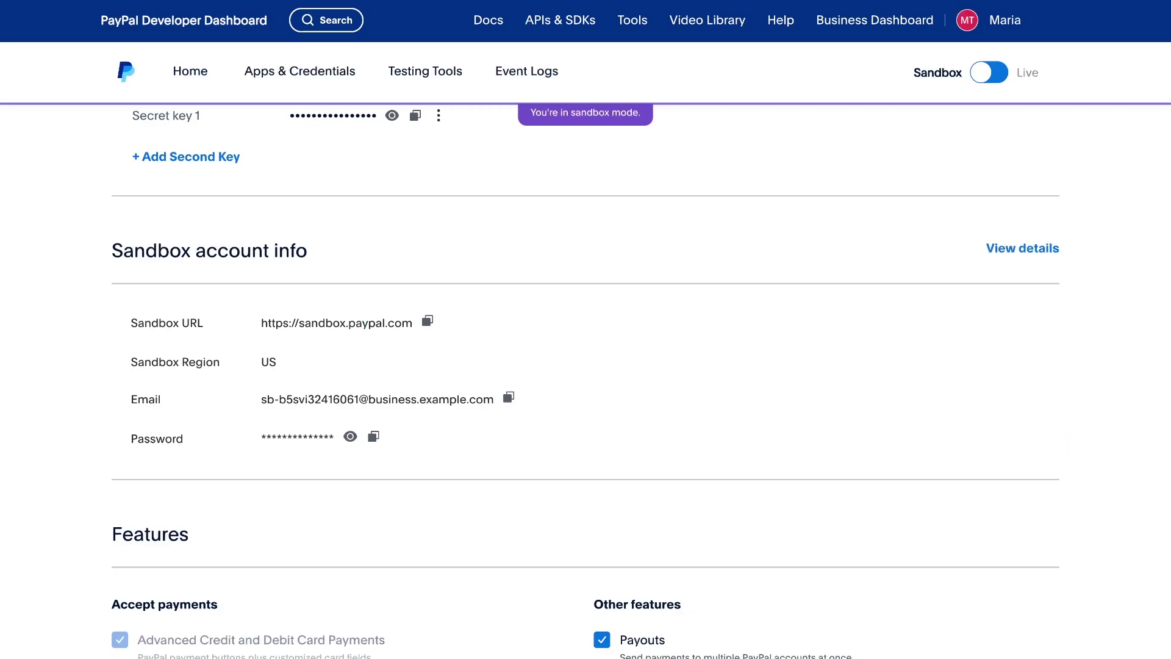
click(560, 20)
scroll(494, 218, up, 2)
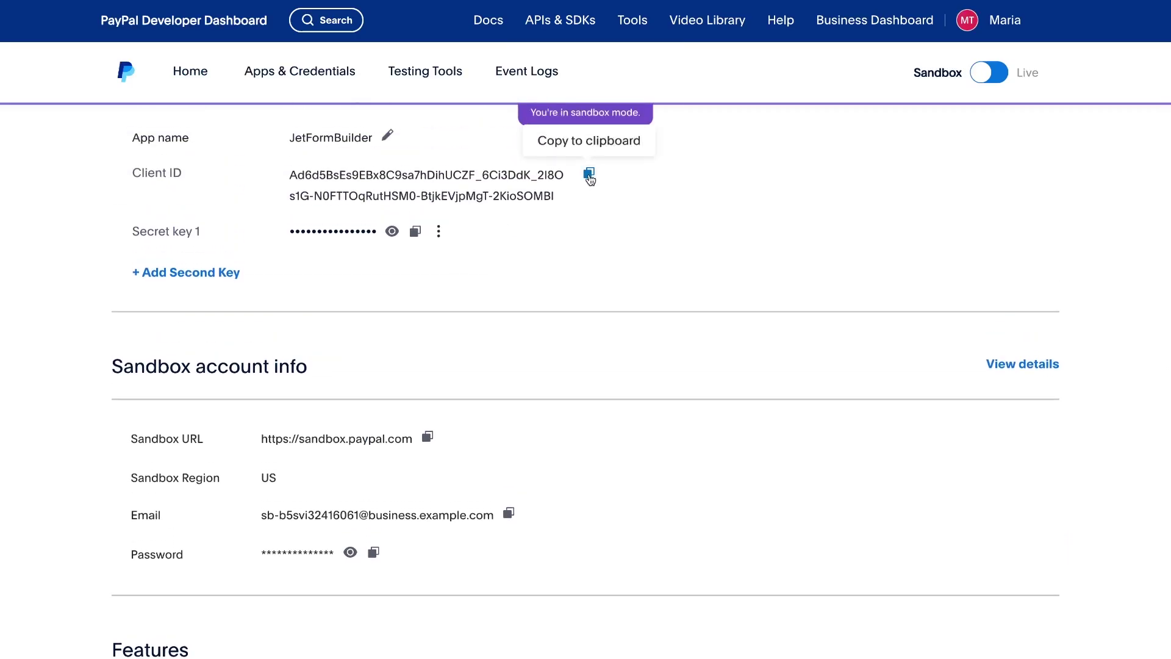
click(588, 173)
scroll(588, 174, up, 2)
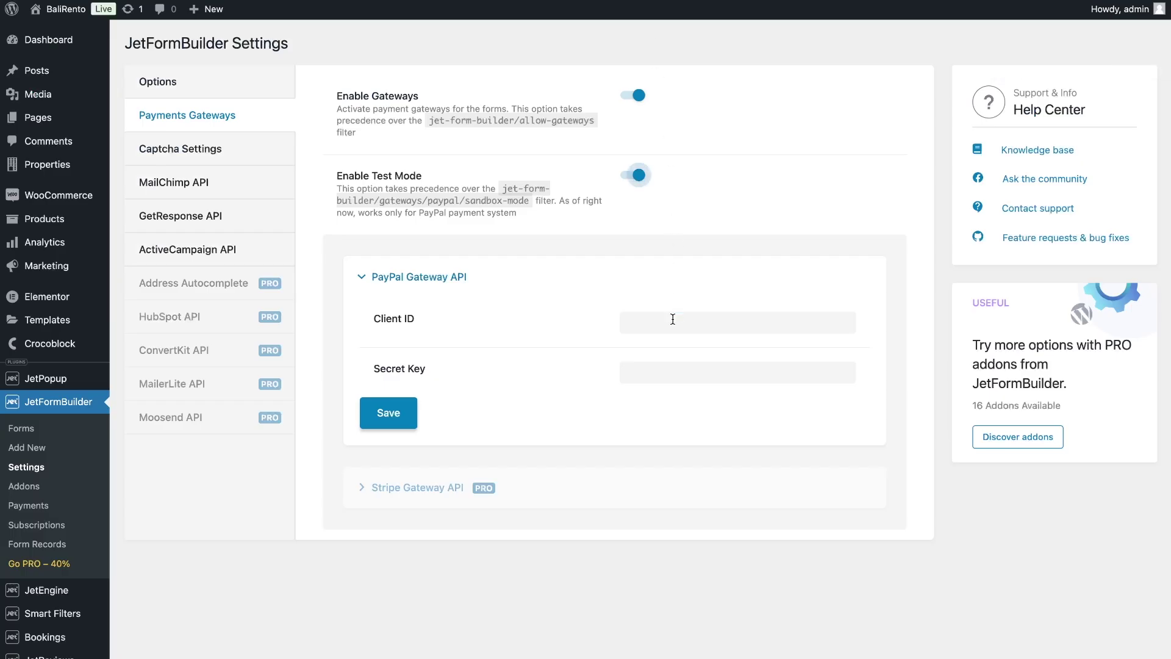
Paste the Client ID and Secret Key into the PayPal gateway fields and save
click(673, 320)
key(ctrl+v)
click(590, 303)
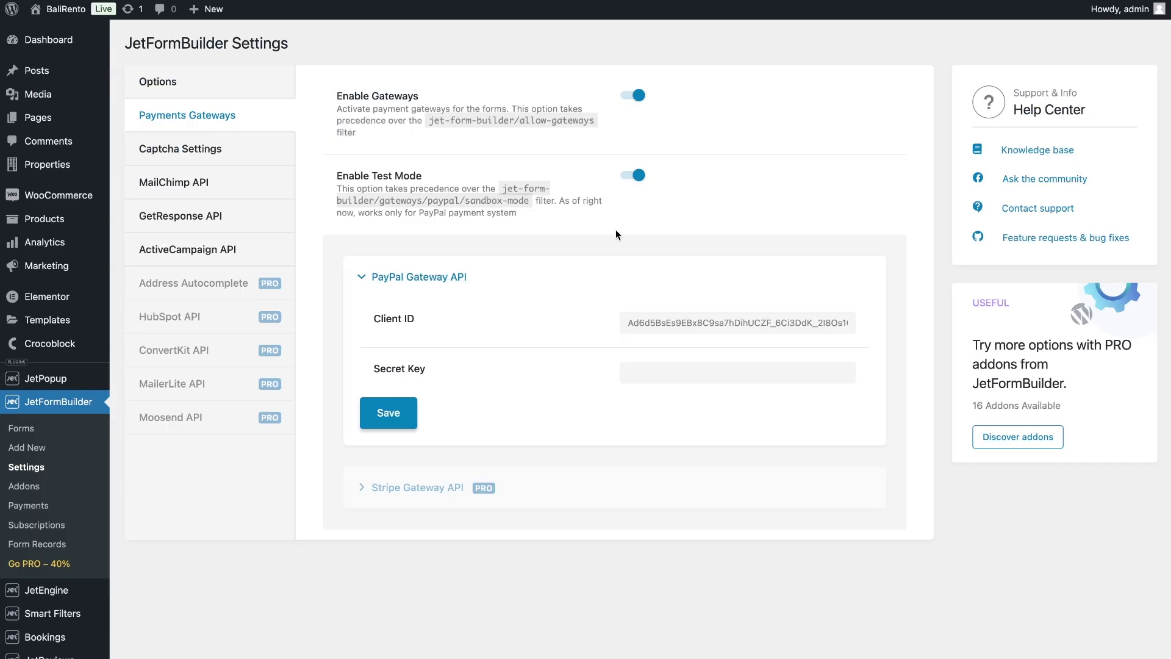
click(645, 366)
key(ctrl+v)
click(545, 360)
click(398, 420)
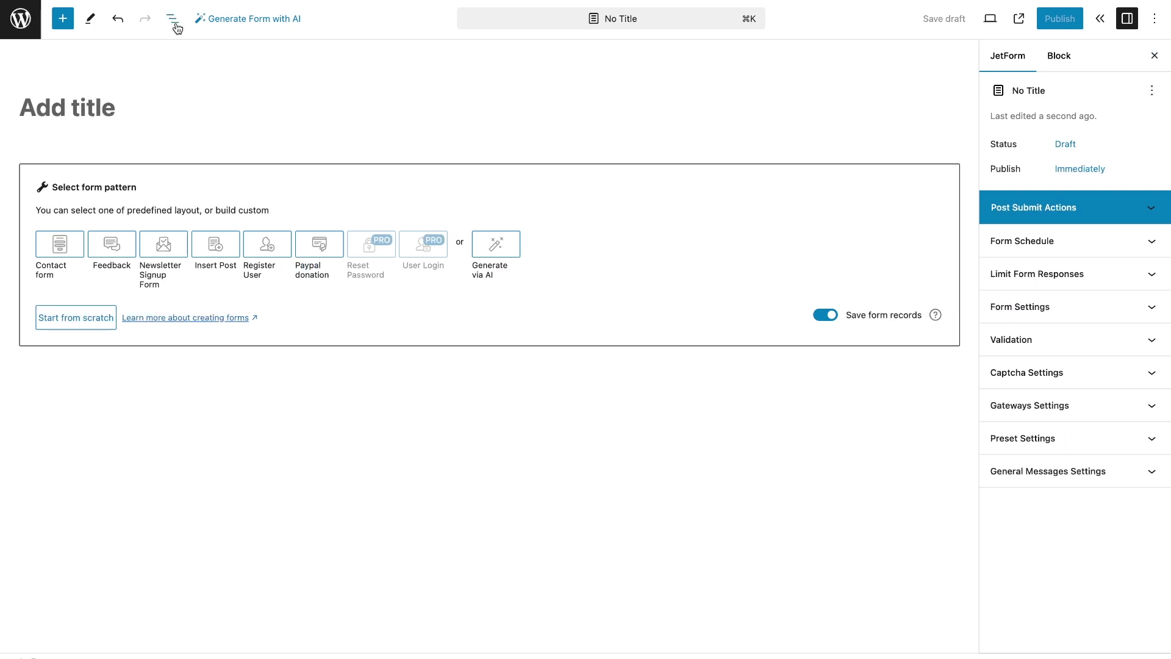
Delete the Welcome pattern and title the new form 'Basic subscription form'
click(173, 19)
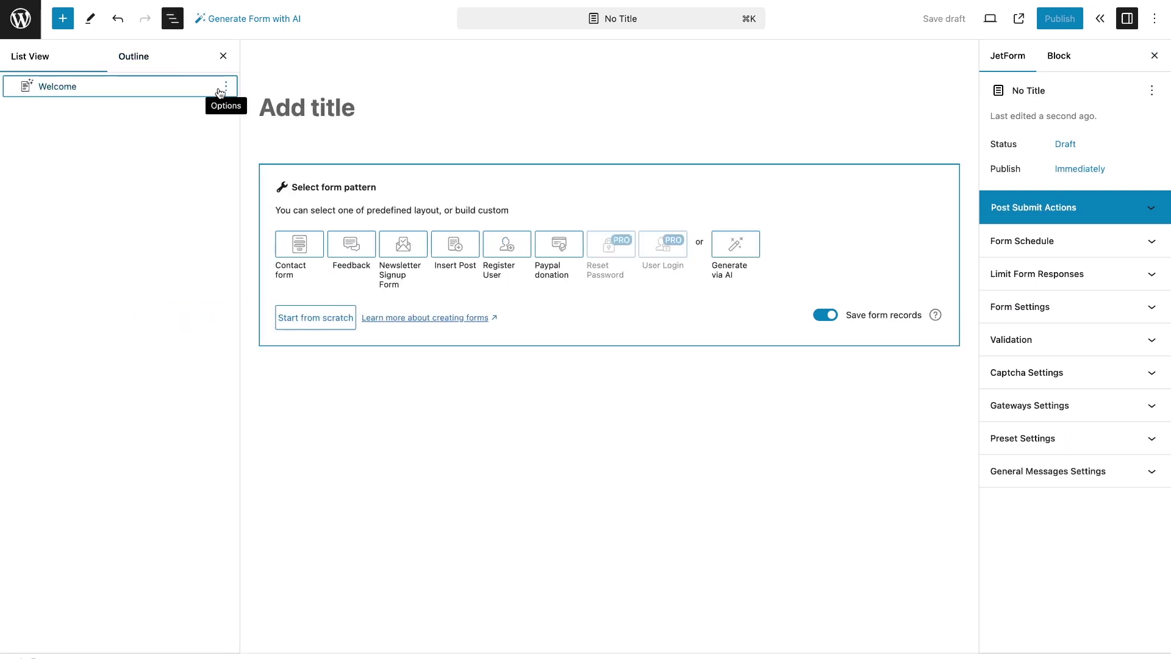
click(219, 85)
click(250, 340)
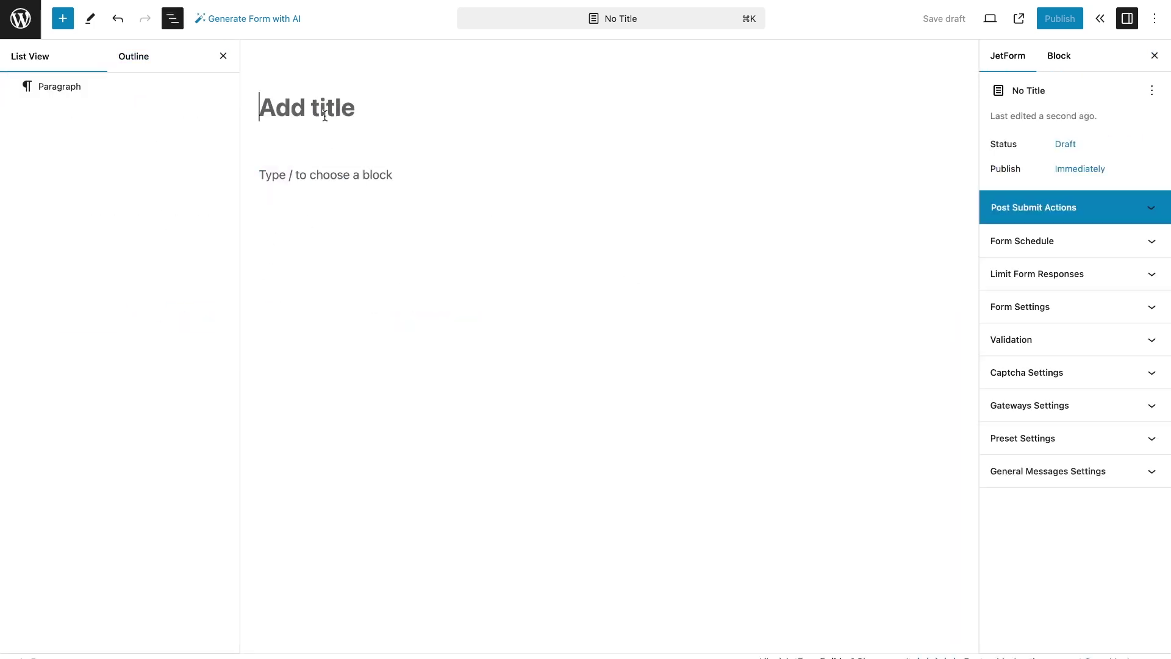
text(Basic subscription form)
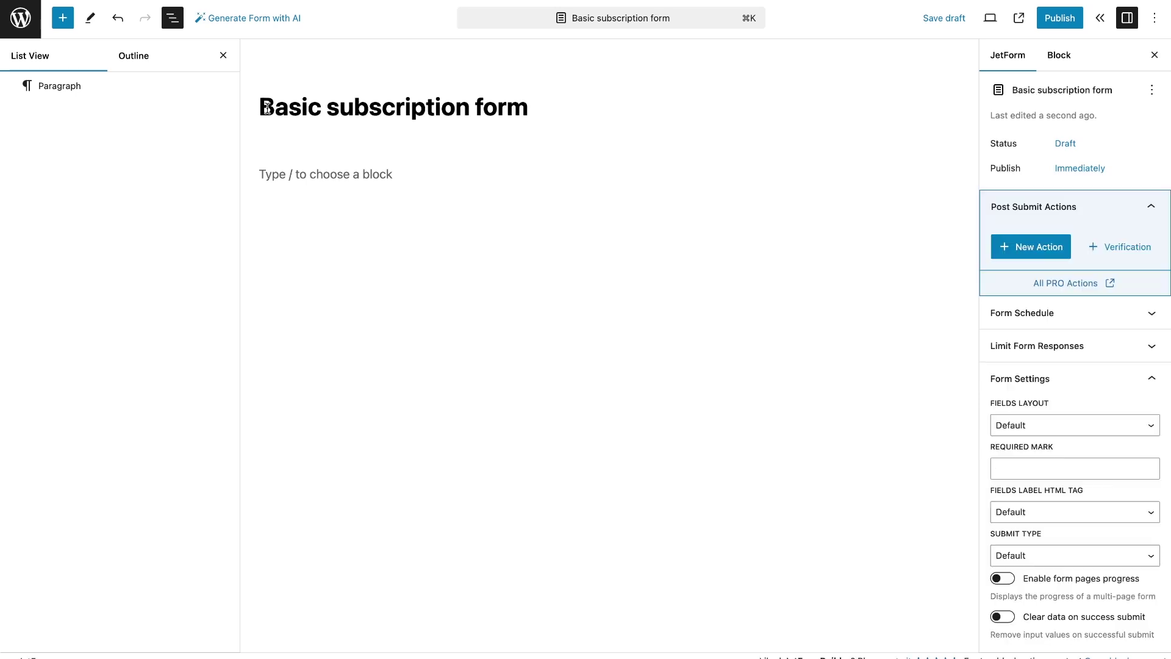
Insert a Hidden Field whose value is the Current User ID
click(61, 23)
click(98, 99)
text(hid)
click(48, 164)
click(340, 375)
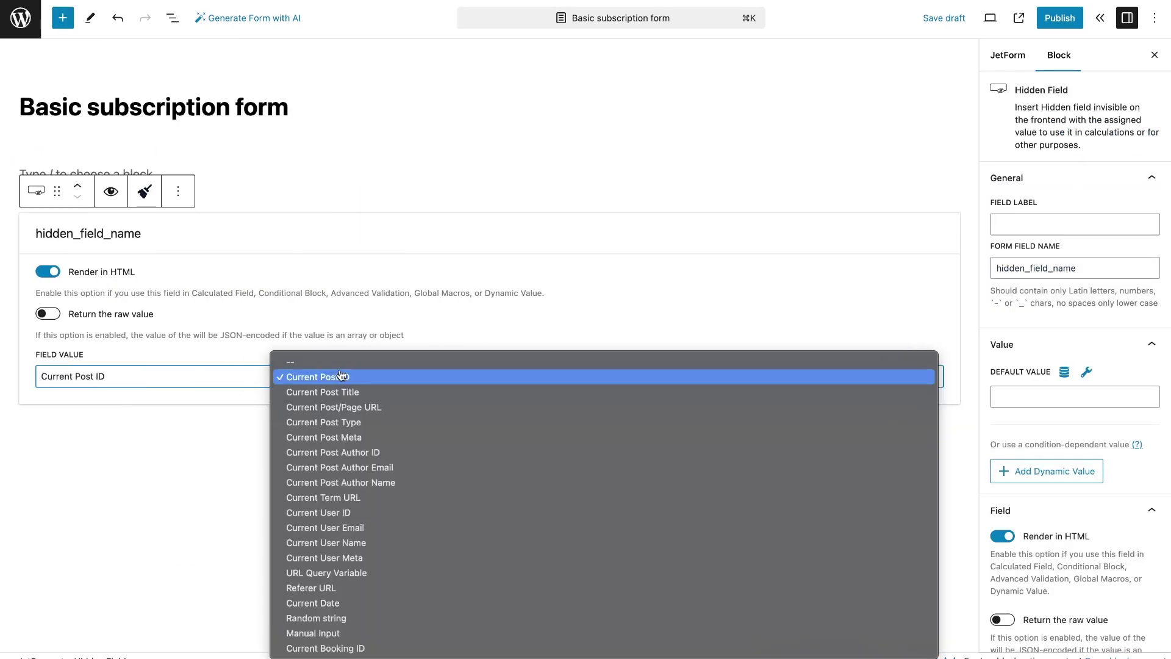
click(363, 510)
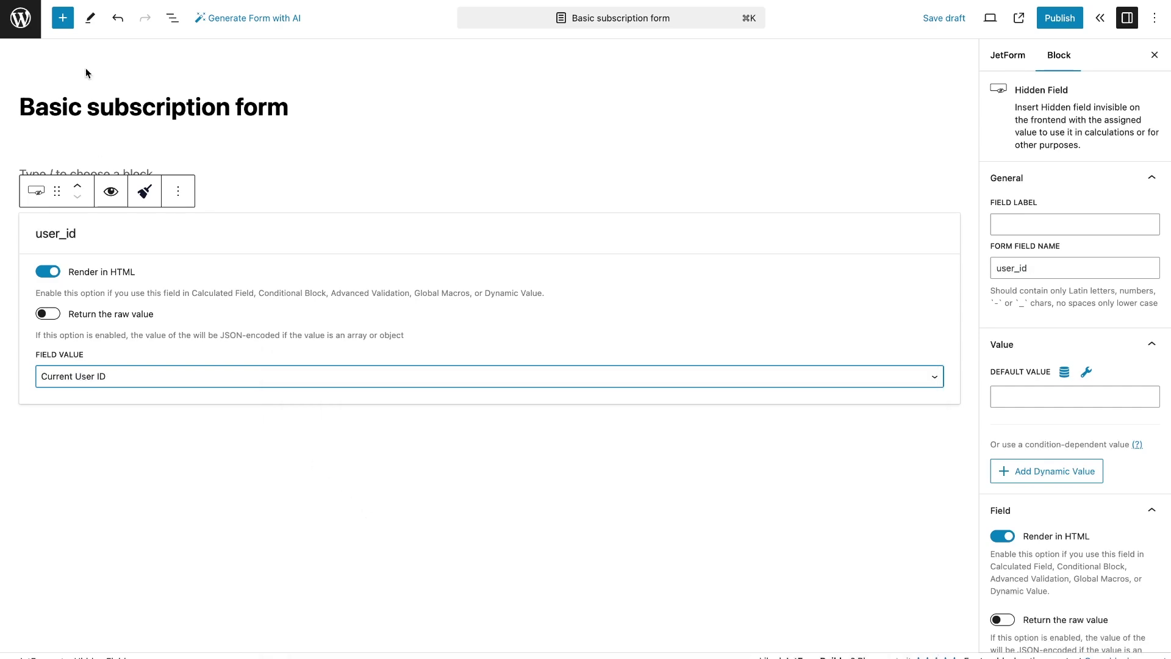
Add a second Hidden Field named post_quantity with manual input value 10
click(62, 18)
text(g)
key(BackSpace)
text(hid)
click(81, 172)
click(364, 479)
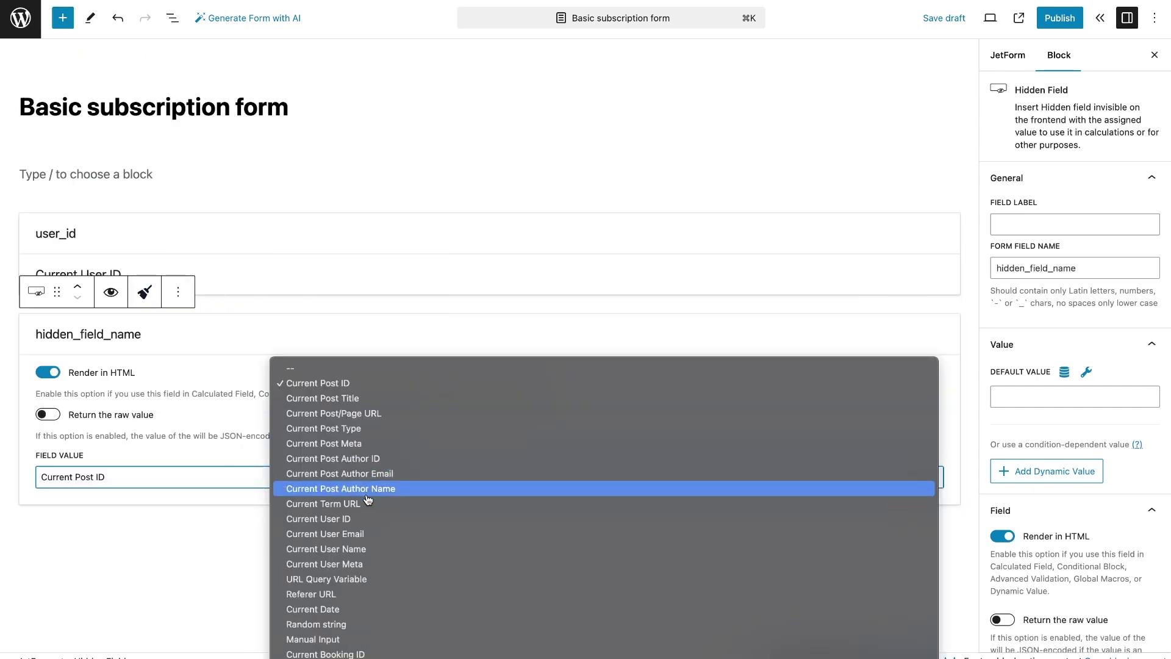
click(369, 643)
key(Tab)
text(10)
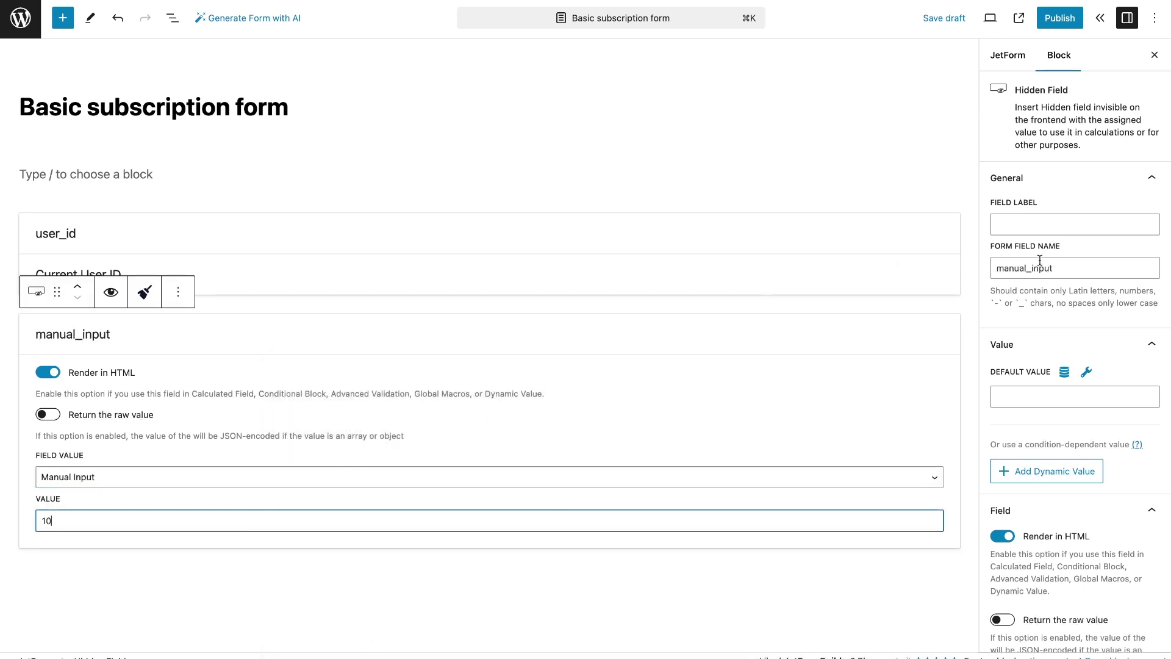
double_click(1039, 268)
text(post_quantity)
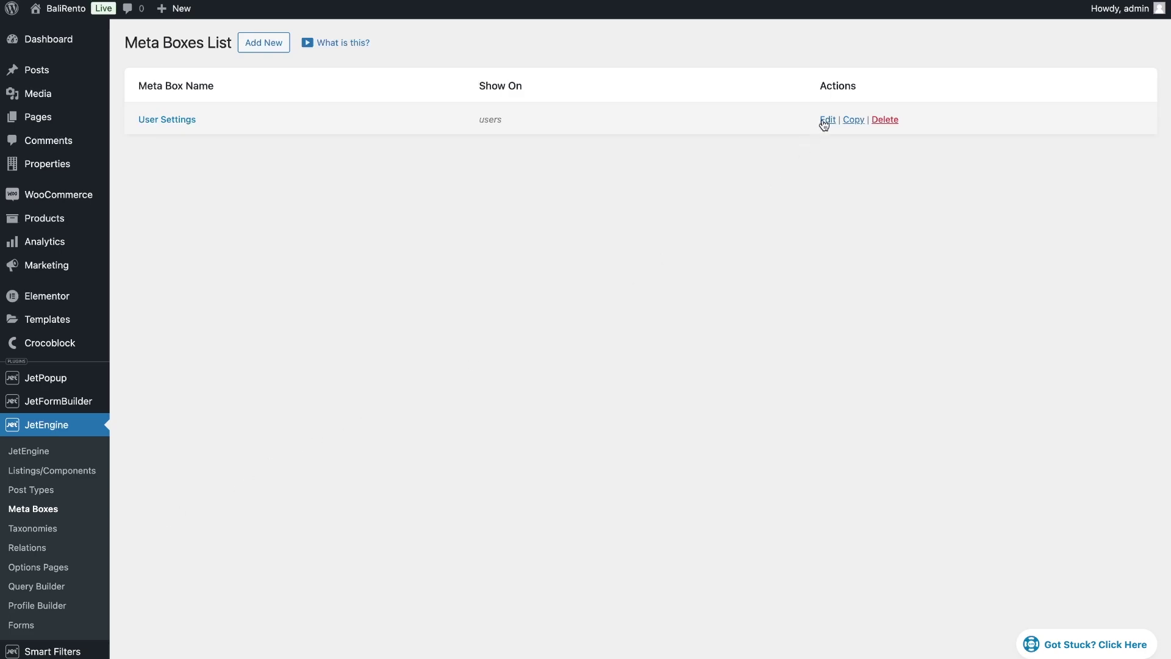
Edit the User Settings meta box and expand its post_quantity Number field (min 0, max 40, step 1)
click(826, 121)
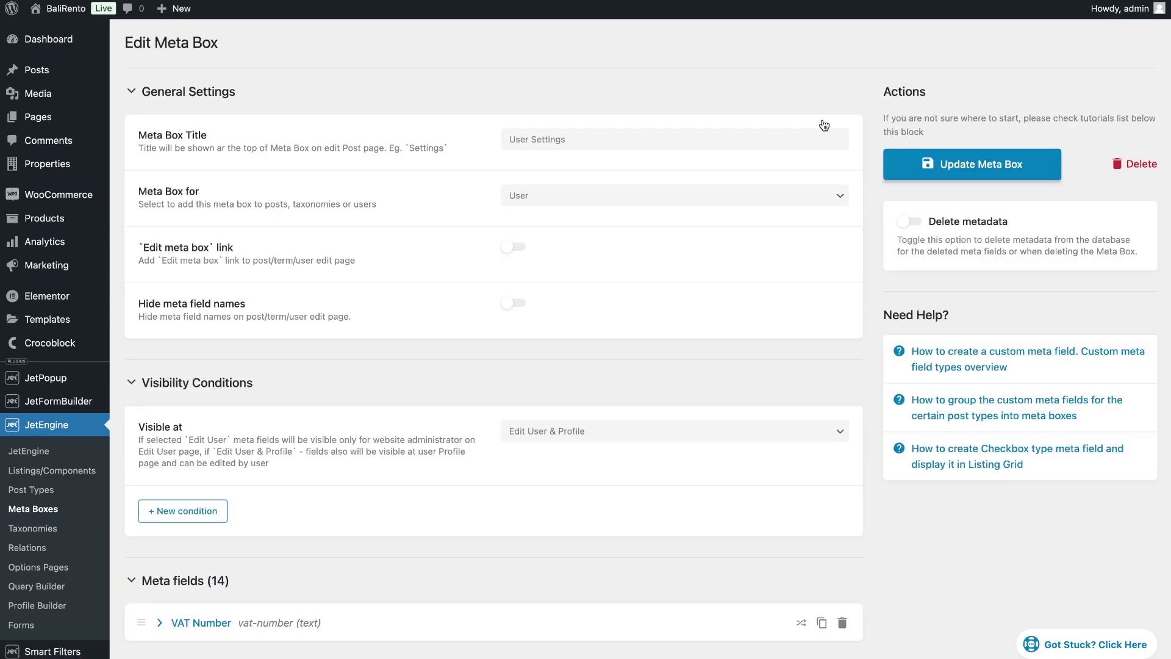
scroll(824, 125, down, 5)
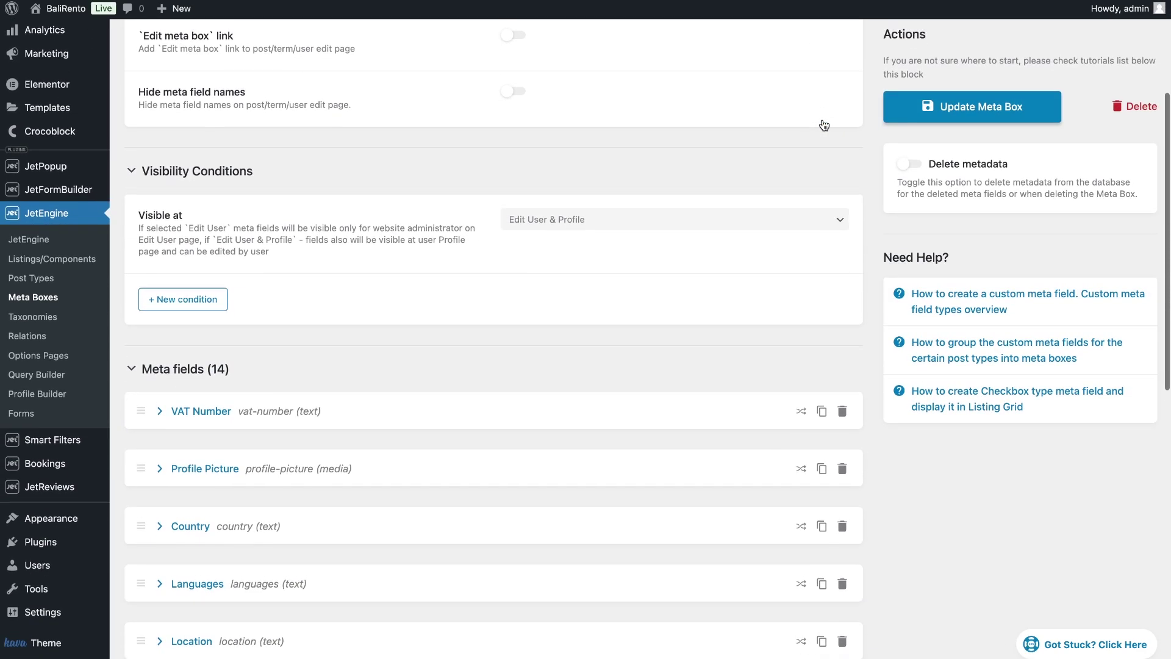
scroll(824, 125, down, 10)
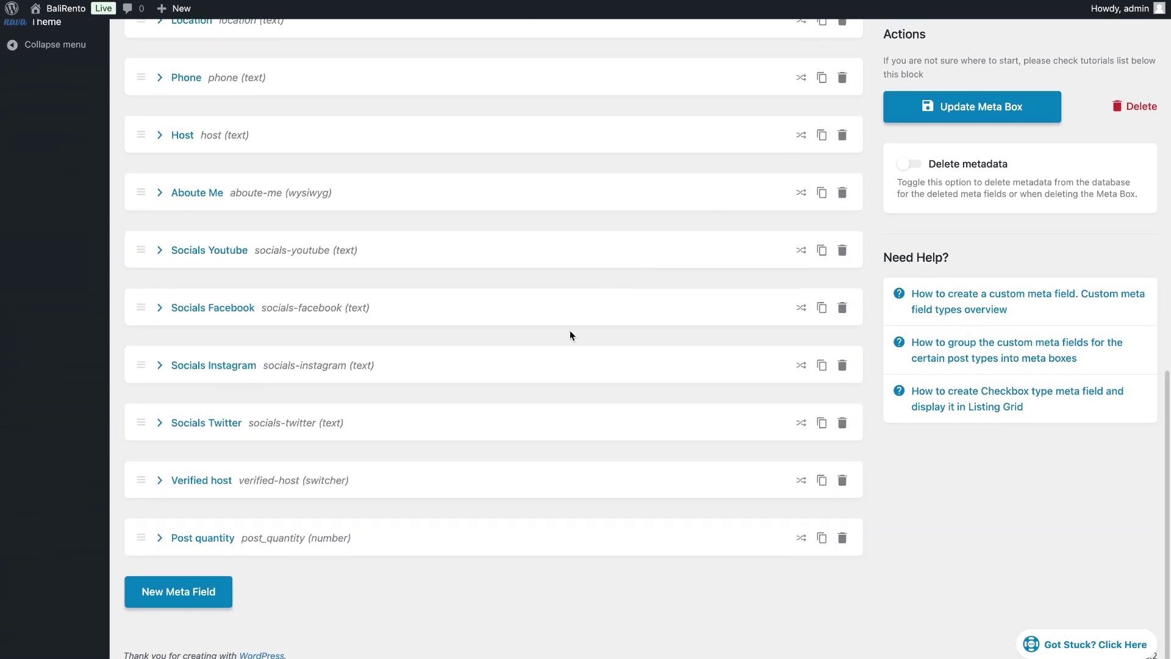
click(325, 535)
scroll(322, 539, down, 3)
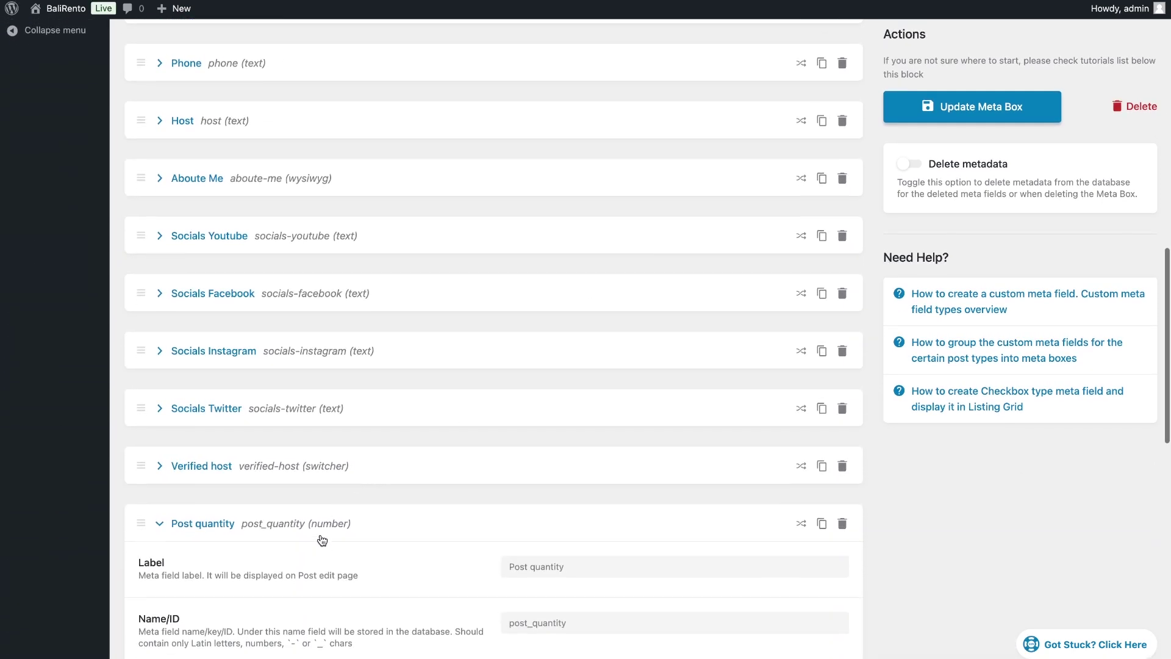
scroll(322, 540, down, 3)
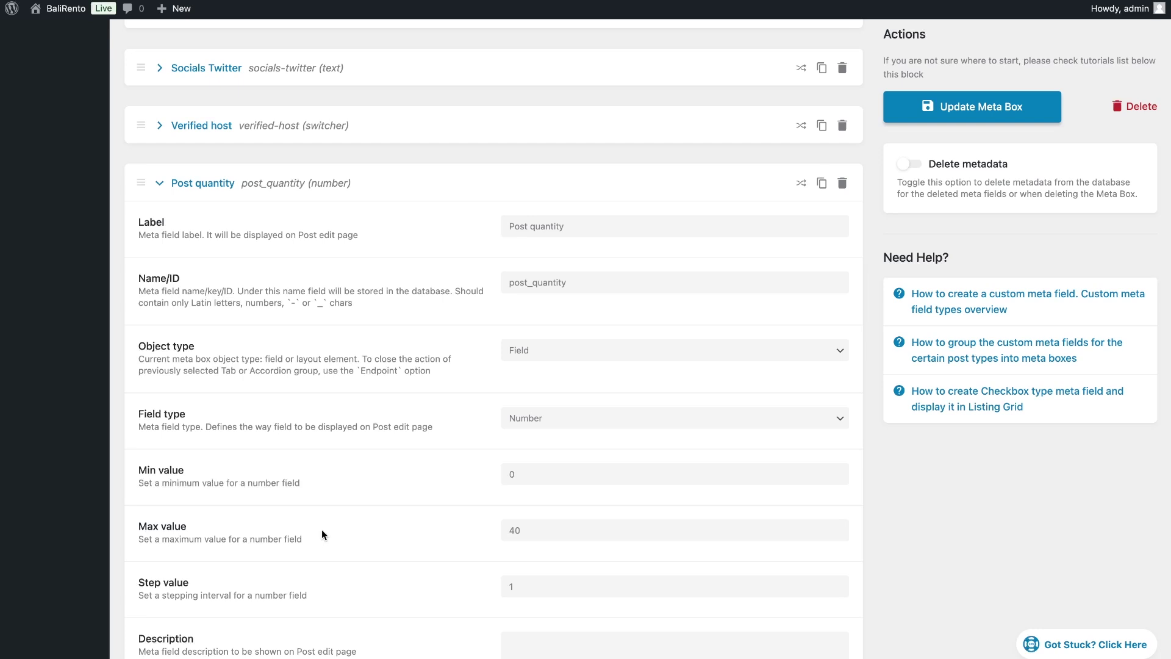
Copy the post_quantity field name, then insert an Action Button and begin relabelling it
drag(507, 285, 578, 281)
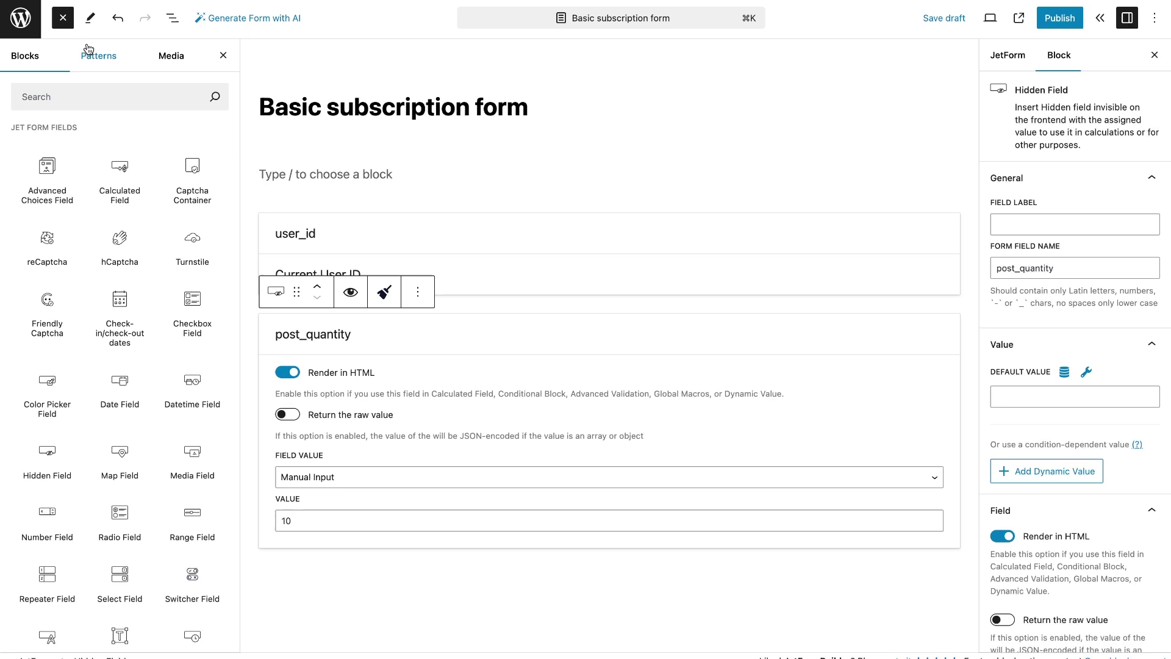
text(sub)
click(119, 160)
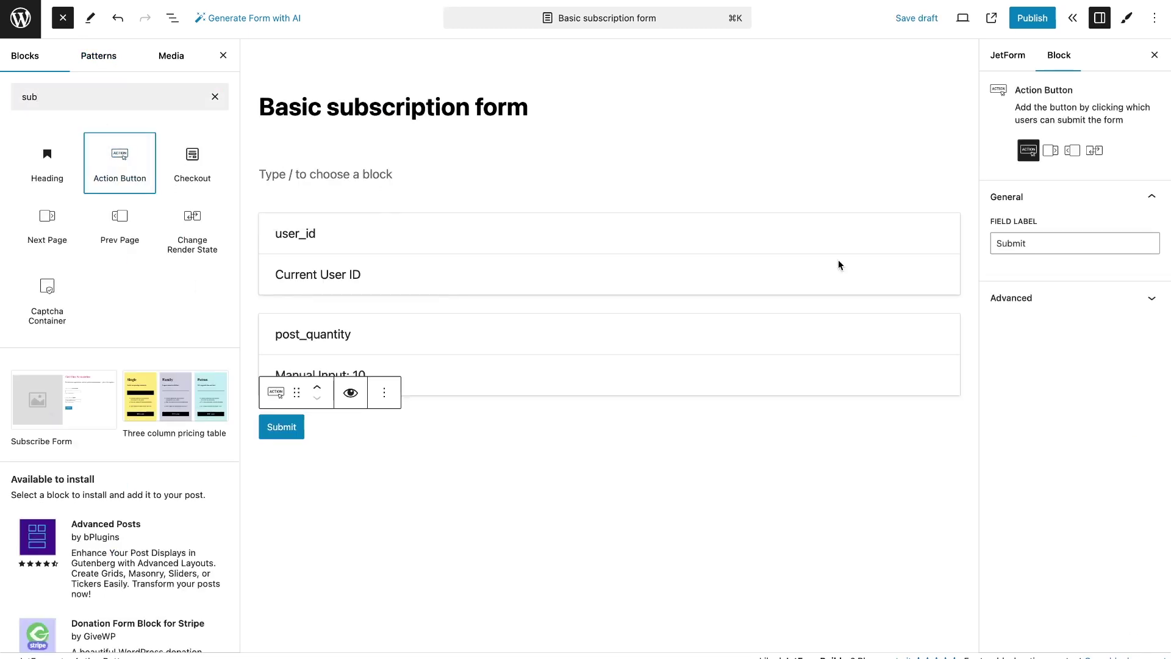
drag(1030, 243, 1007, 245)
Finish the button label as 'Subscribe' and select PayPal Checkout as the form's gateway
text(scribe)
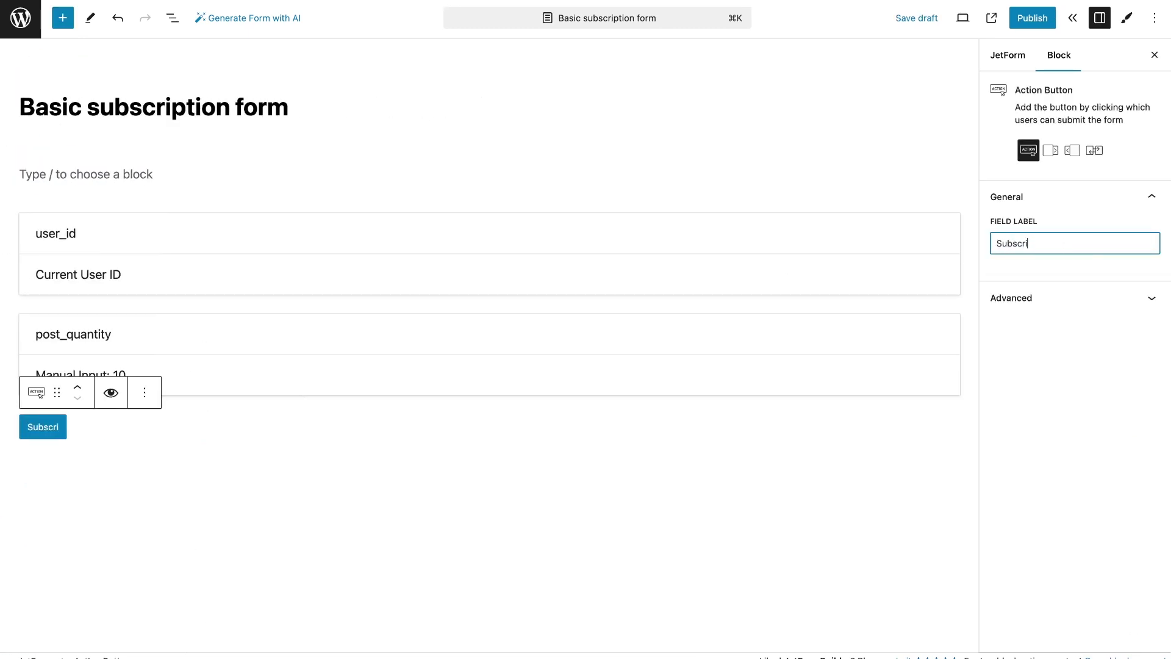
click(1001, 57)
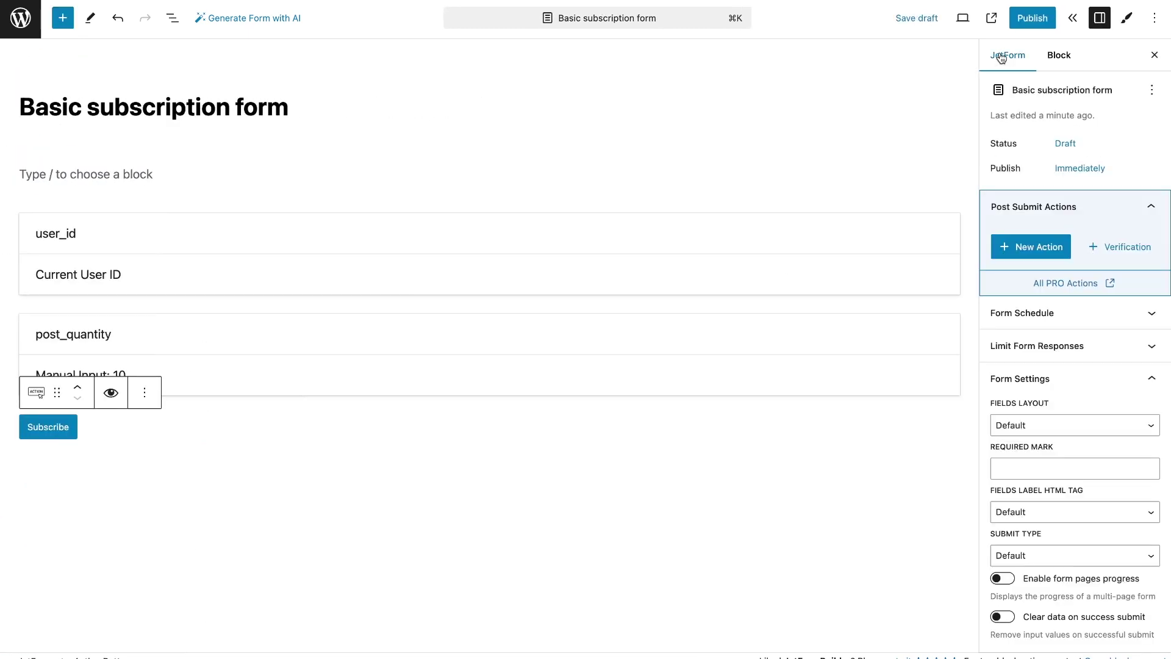
scroll(1048, 313, down, 4)
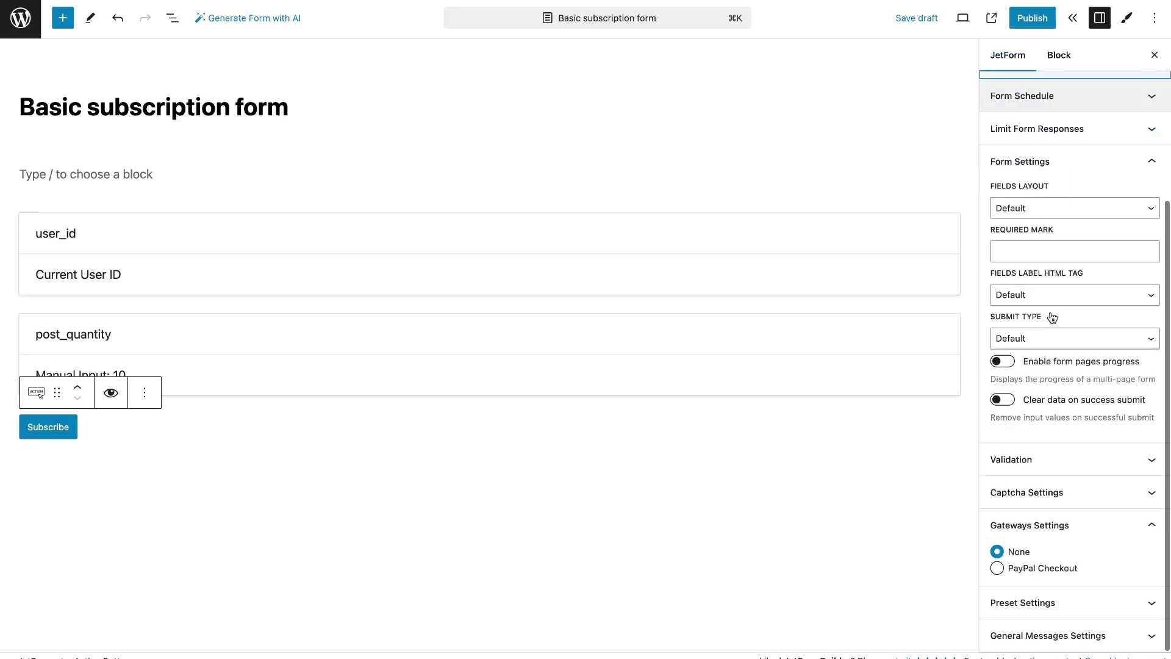
click(1027, 568)
click(1029, 597)
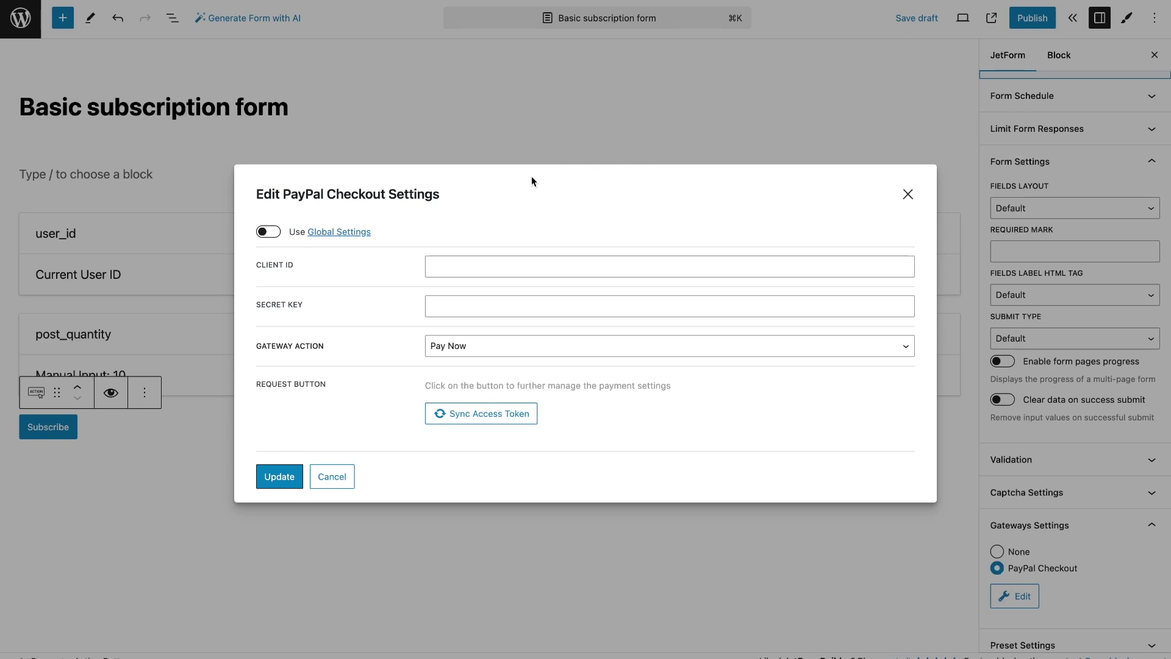
Set PayPal Checkout to use global credentials and create a Basic plan subscription, then update
click(264, 233)
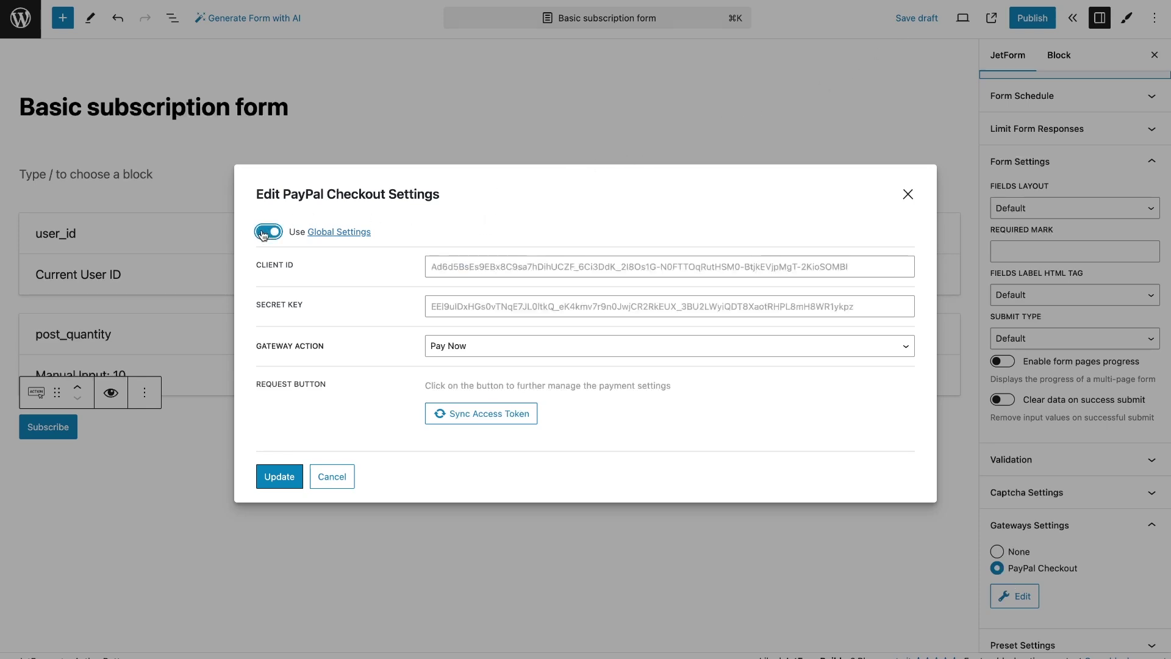
click(468, 348)
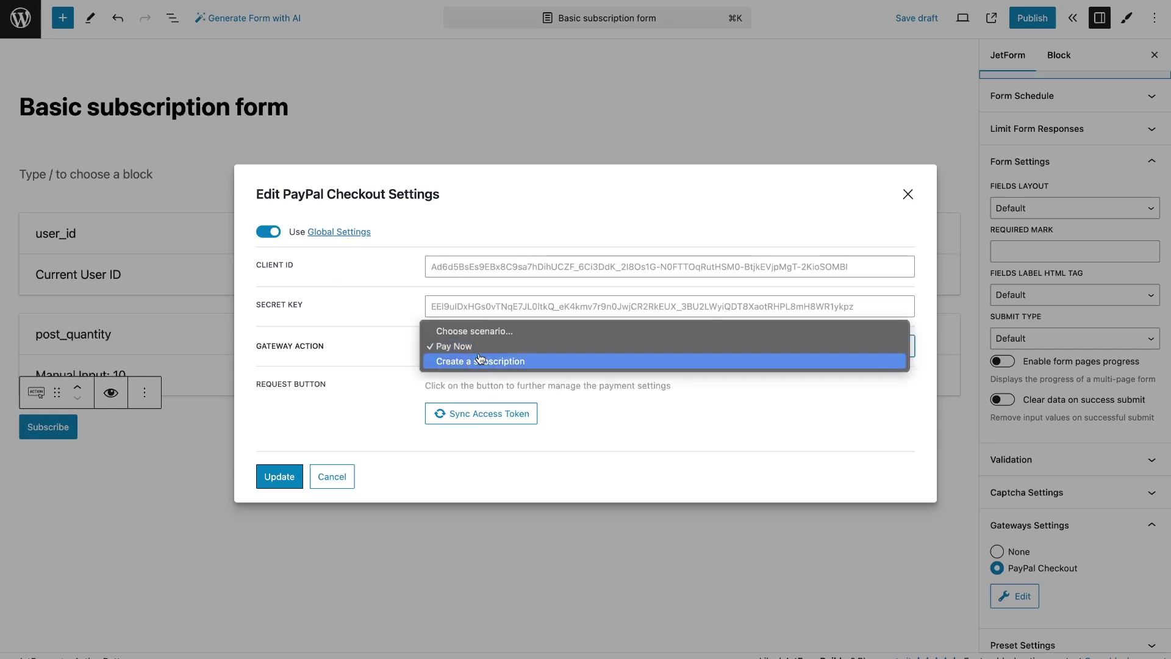
click(481, 361)
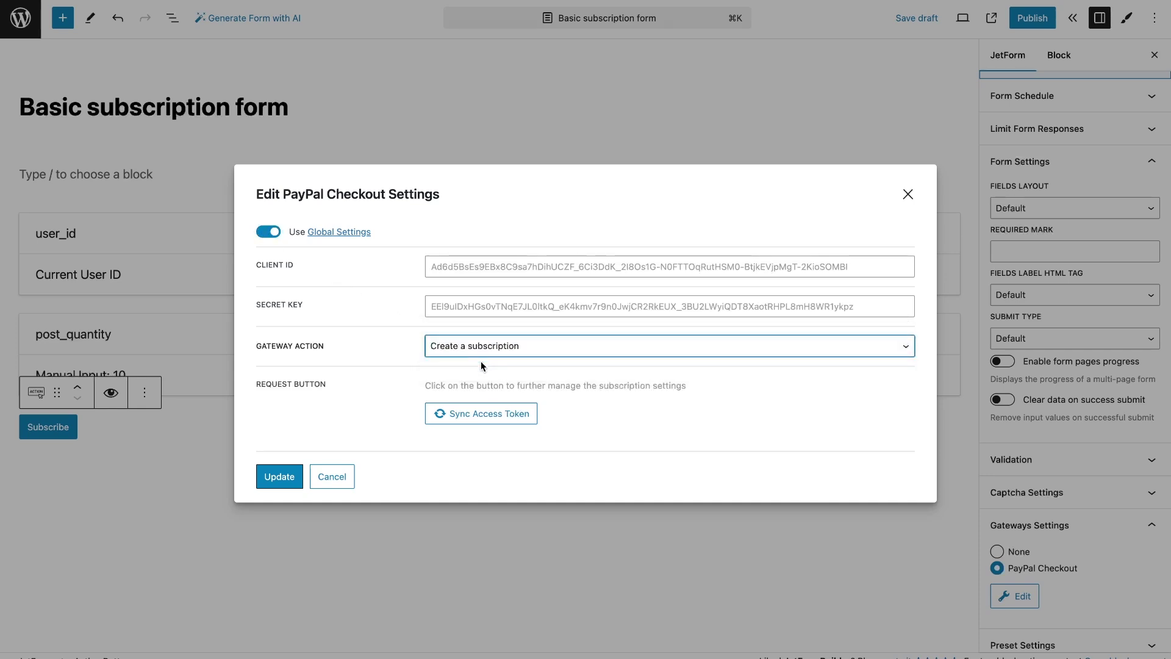
click(487, 413)
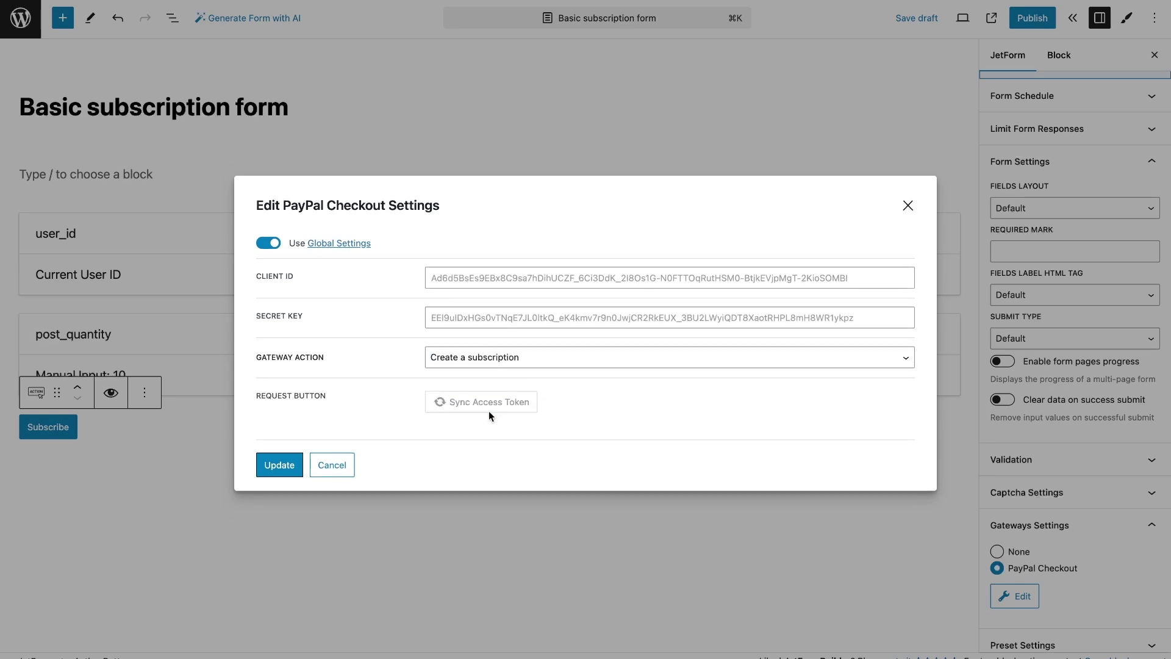
click(462, 369)
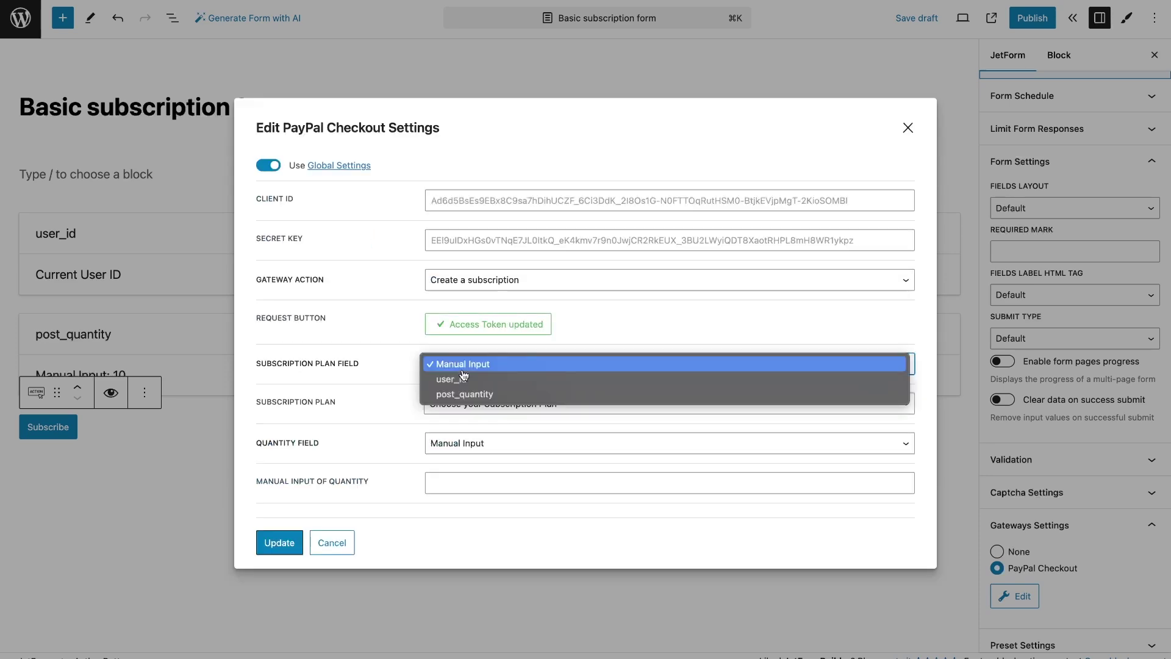
click(463, 366)
click(477, 403)
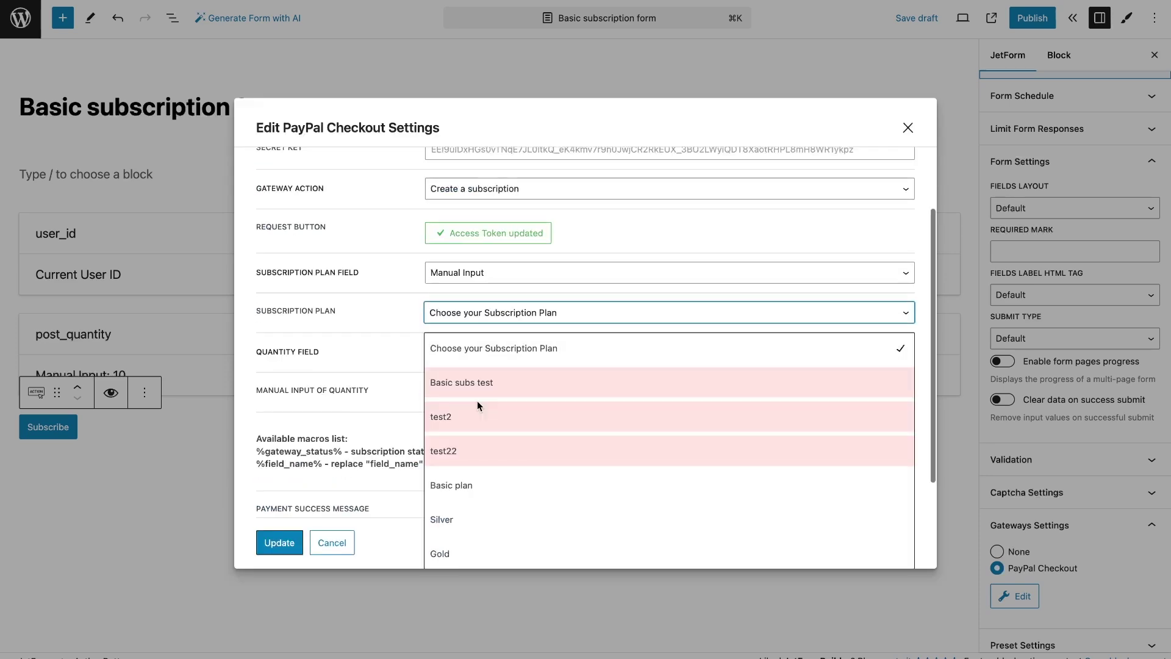
click(482, 485)
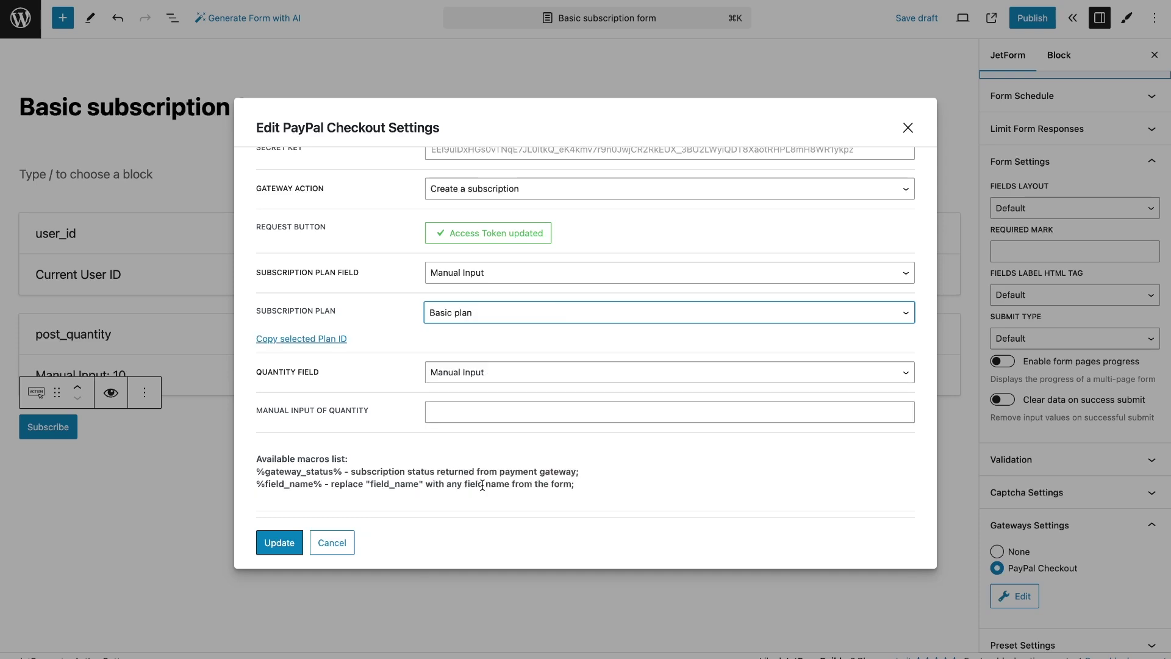
click(477, 415)
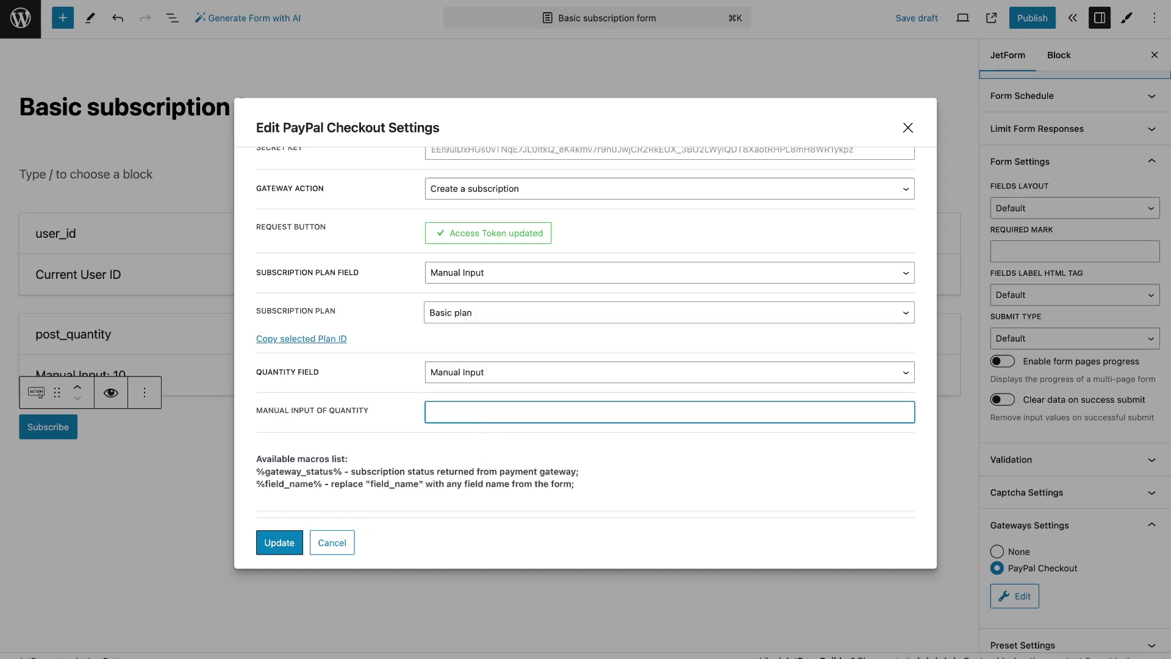
click(287, 542)
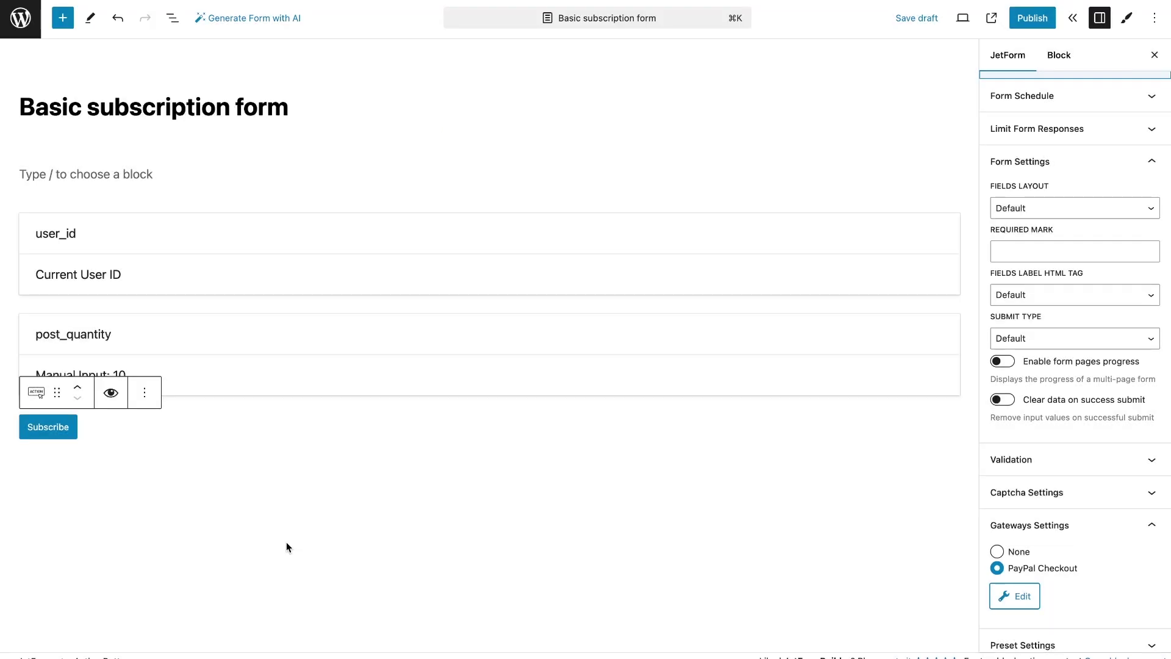
Add an Update User action mapping user_id to User ID and post_quantity to User Meta post_quantity
scroll(1041, 160, up, 2)
click(1041, 160)
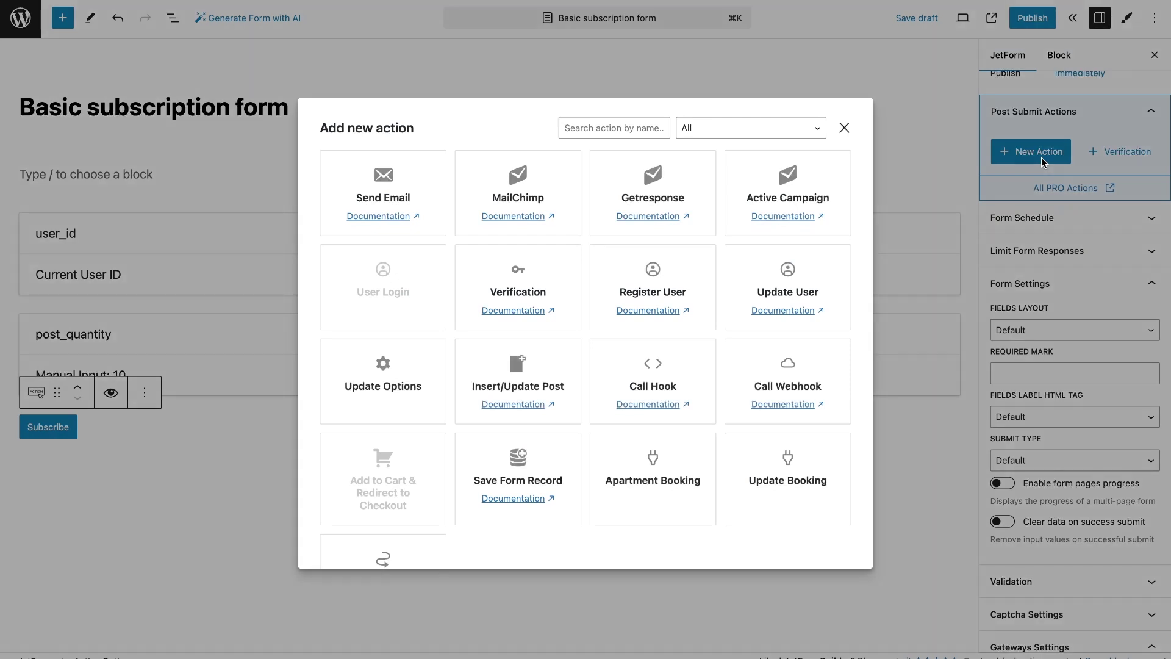
click(791, 281)
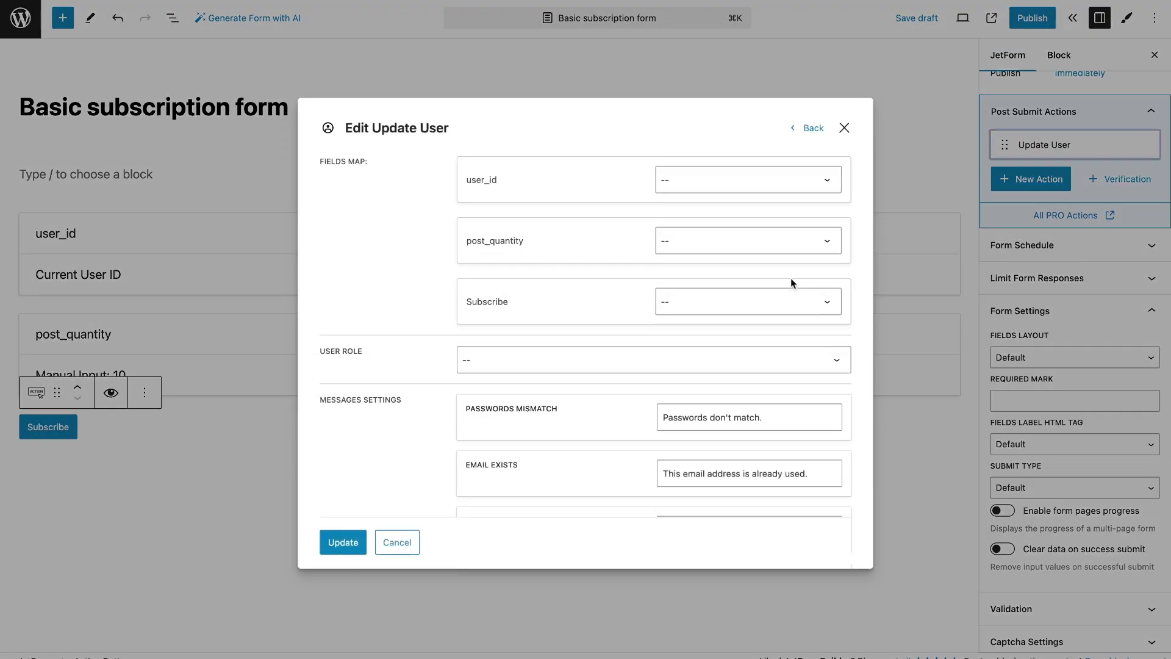
click(731, 186)
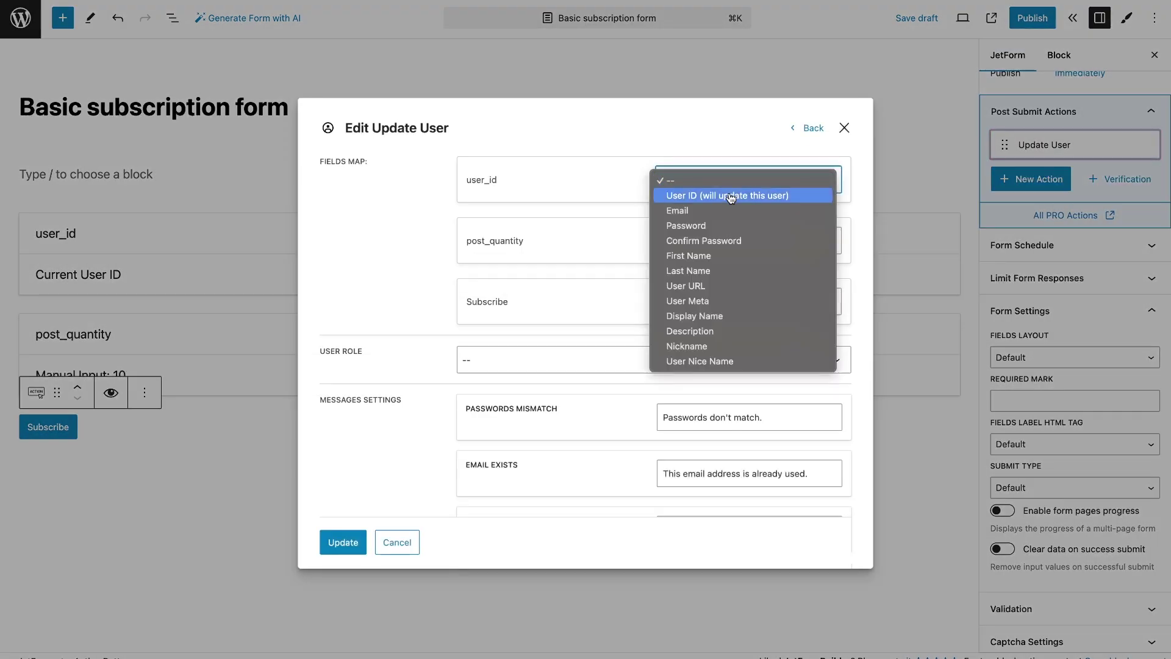
click(731, 195)
click(726, 239)
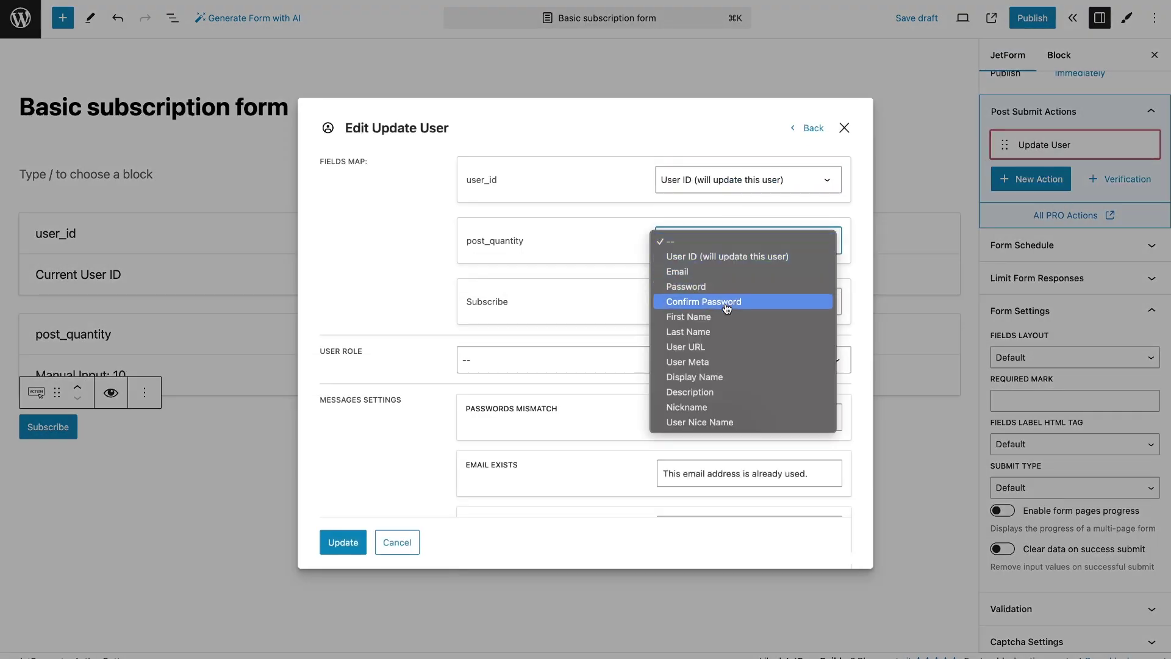
click(725, 361)
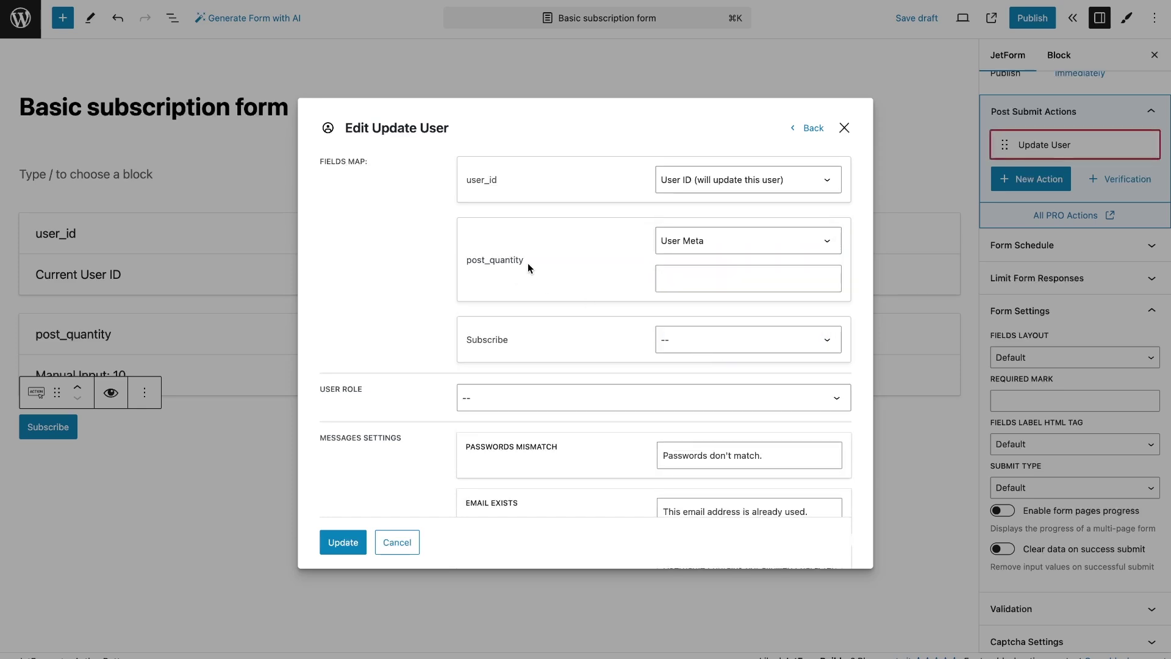
drag(528, 262, 465, 265)
key(ctrl+c)
click(755, 282)
key(ctrl+v)
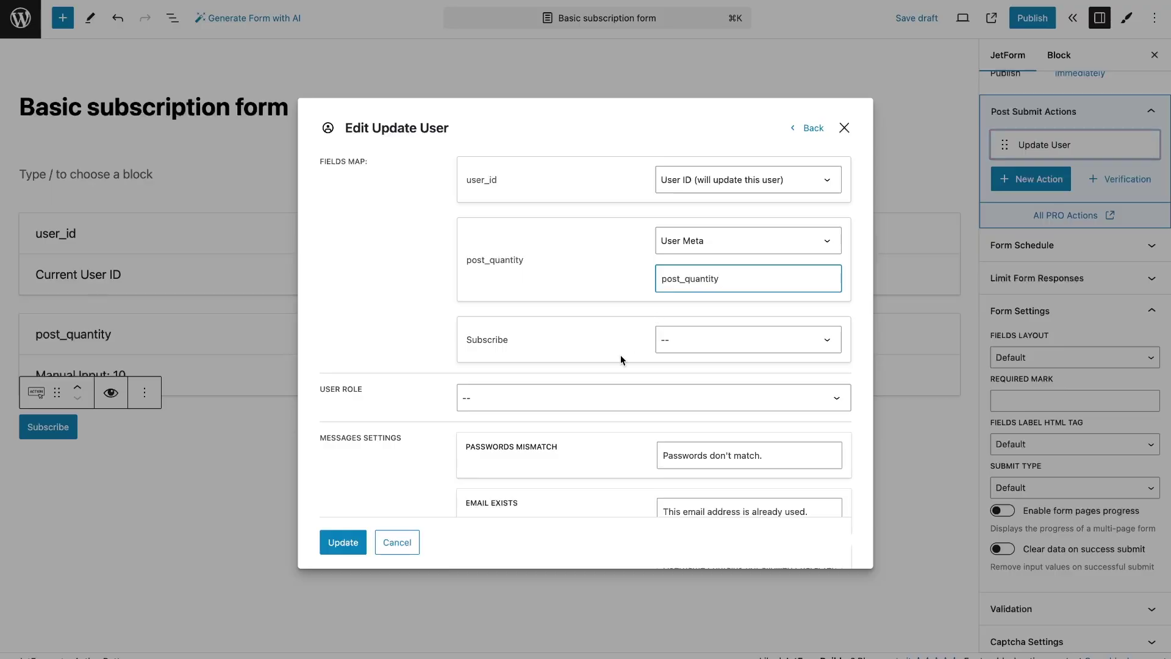
click(605, 397)
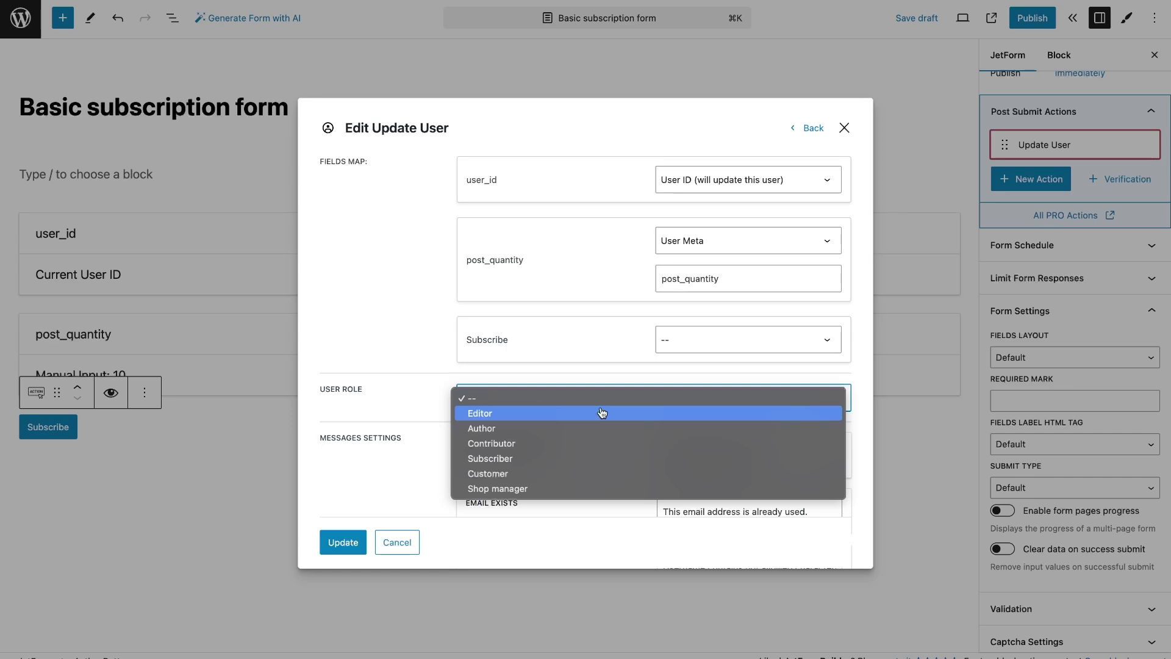
Choose Author as the Update User role and save the action
click(599, 428)
click(343, 541)
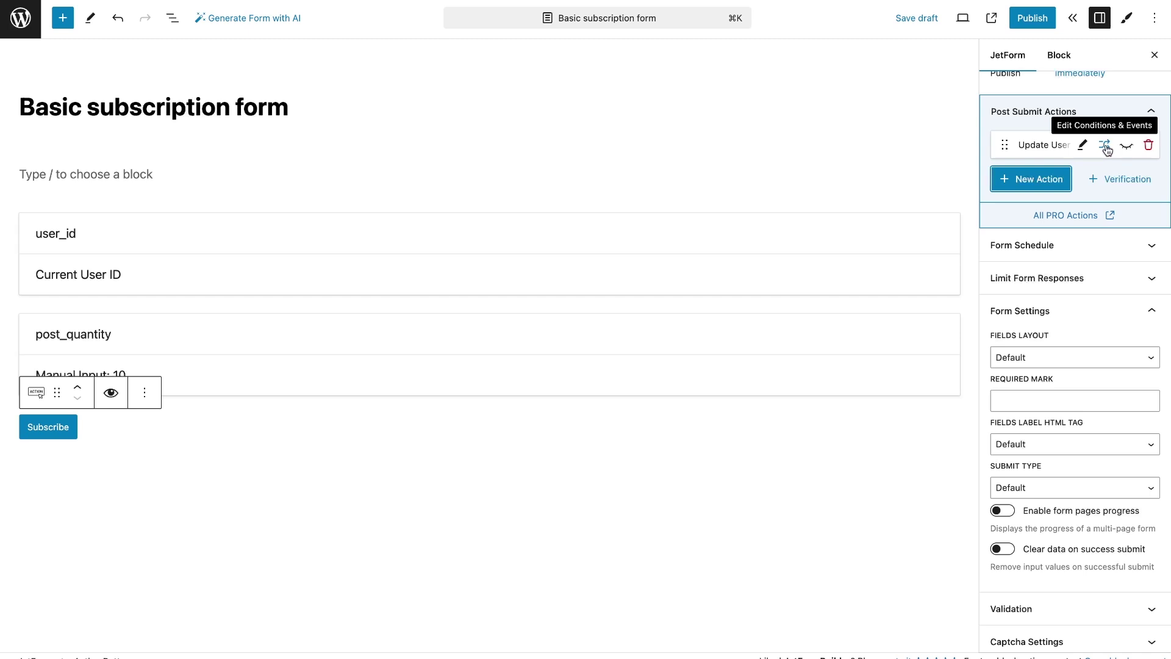
Restrict the Update User action to the GATEWAY.SUCCESS event and save the condition
click(1105, 146)
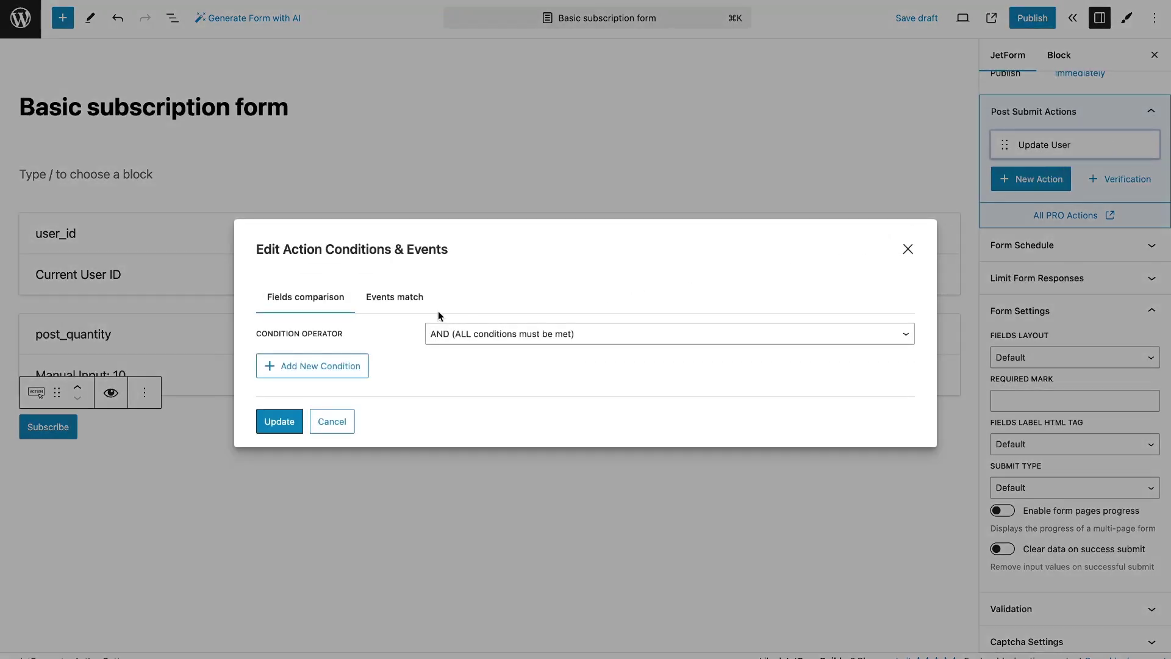
click(399, 299)
click(418, 341)
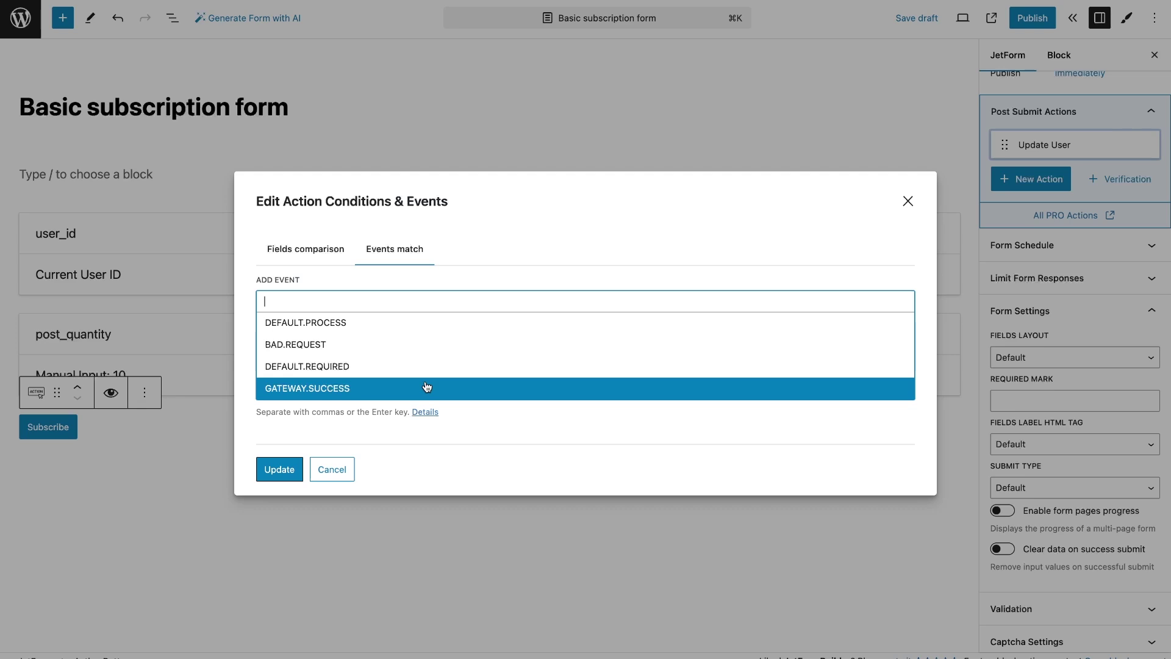
click(427, 387)
click(279, 470)
click(280, 435)
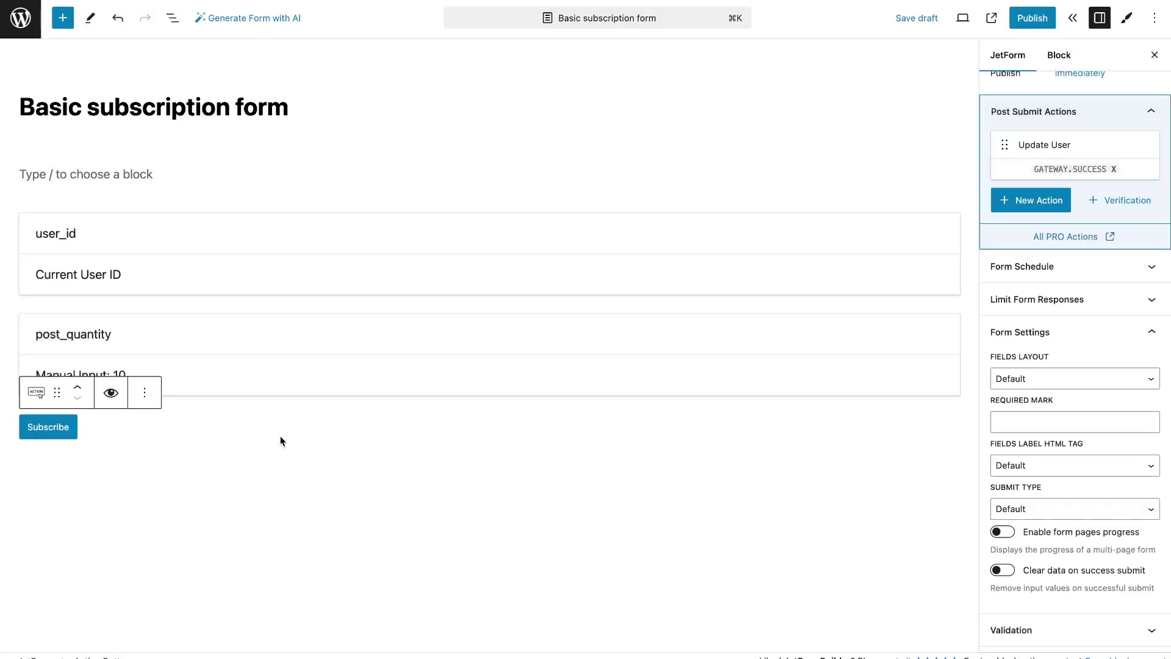
Publish the Basic subscription form, duplicate it from the Forms list, and edit the copy
click(1031, 18)
click(1020, 25)
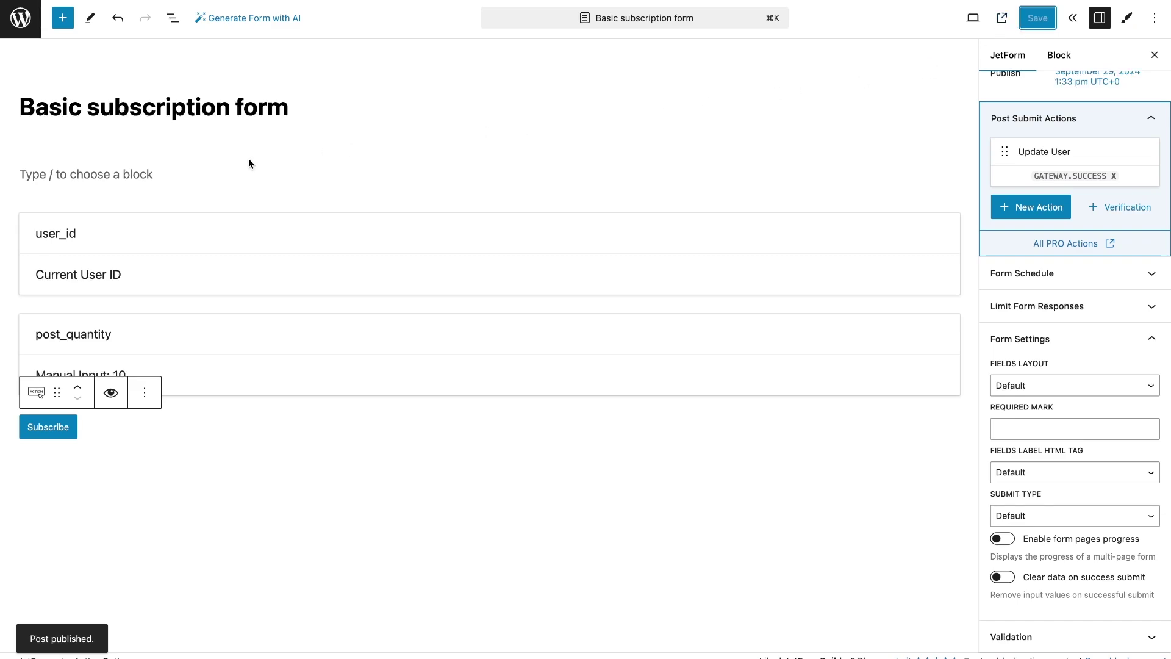
click(23, 25)
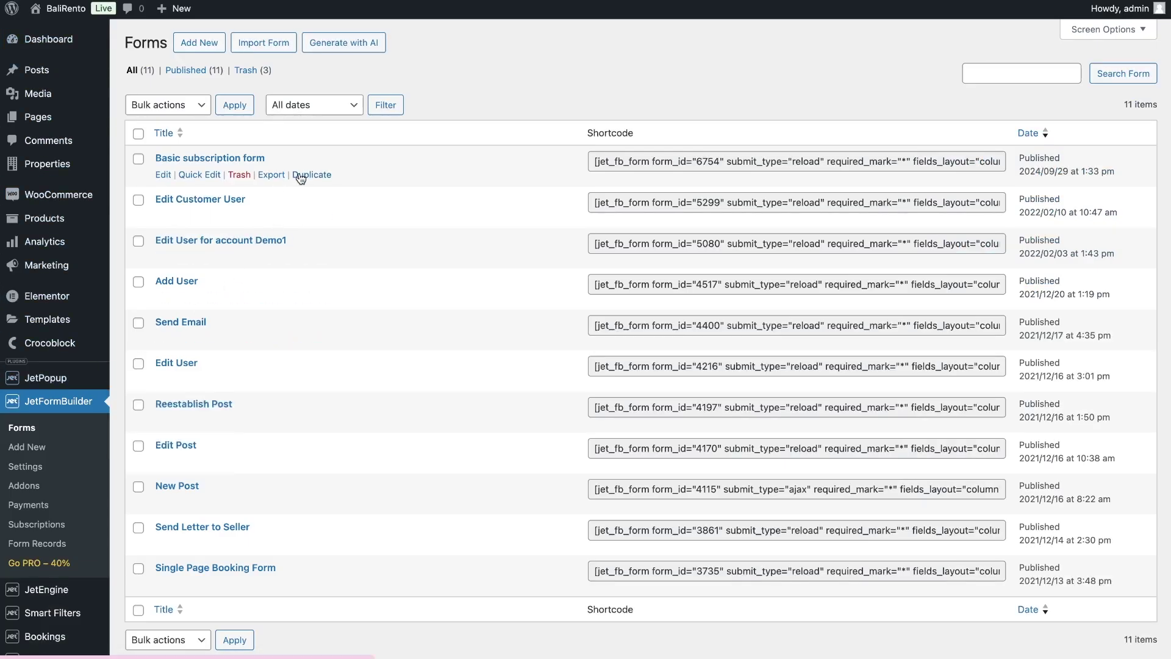
click(305, 176)
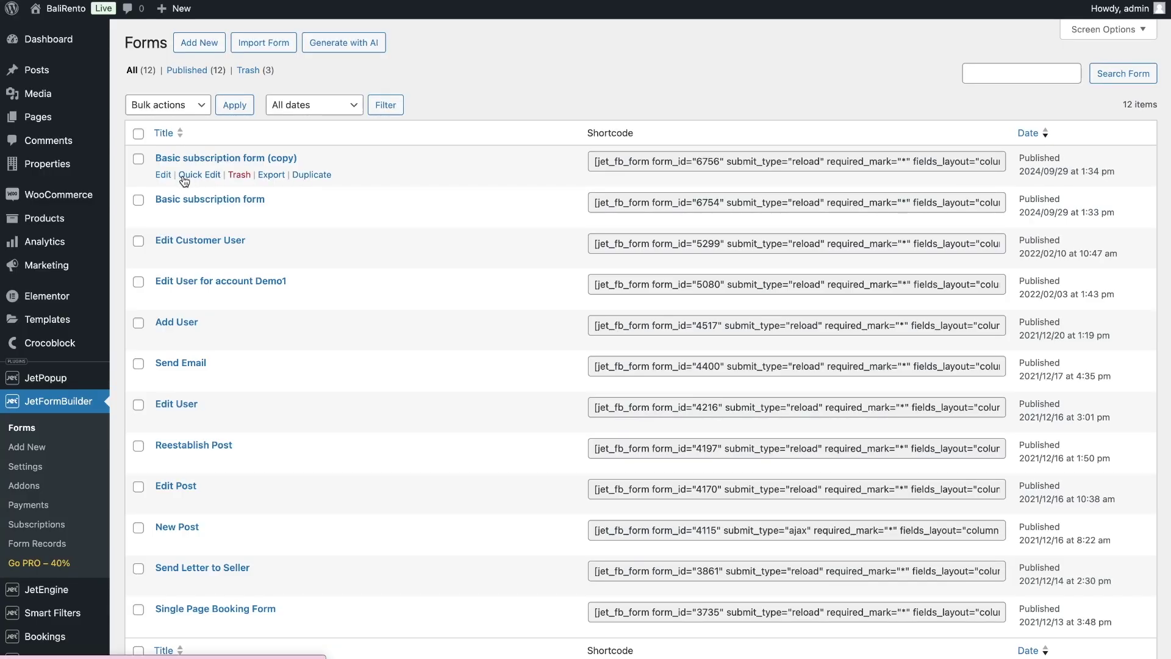
click(163, 176)
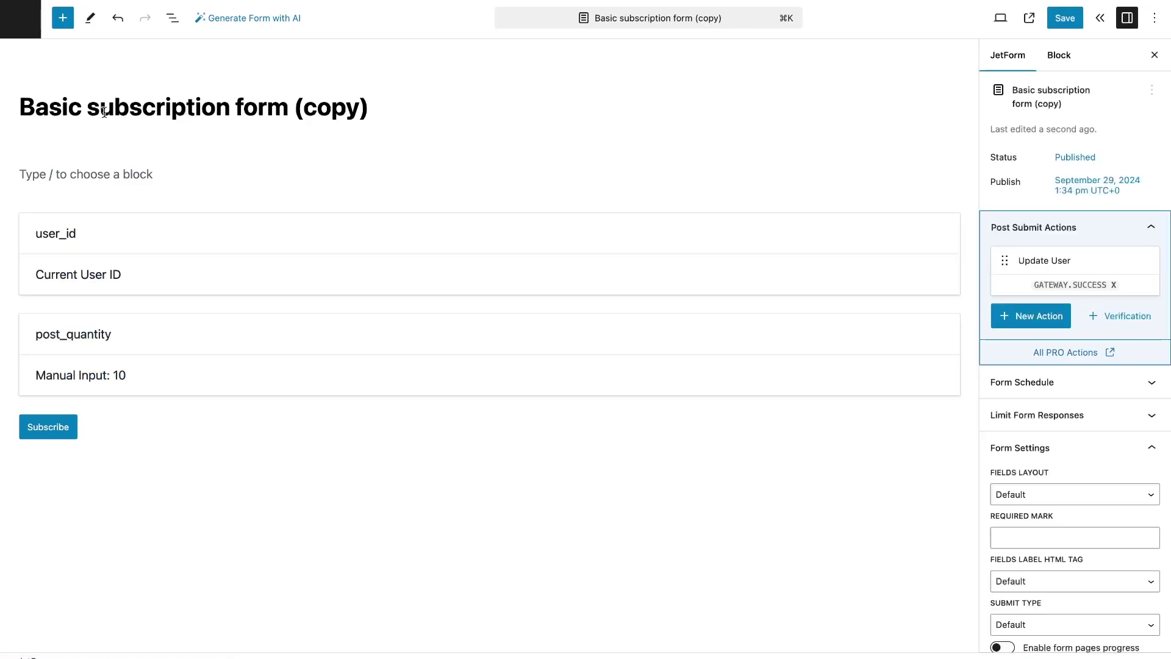
Retitle the copy 'Silver subscription form' and change post_quantity's value to 20
double_click(37, 109)
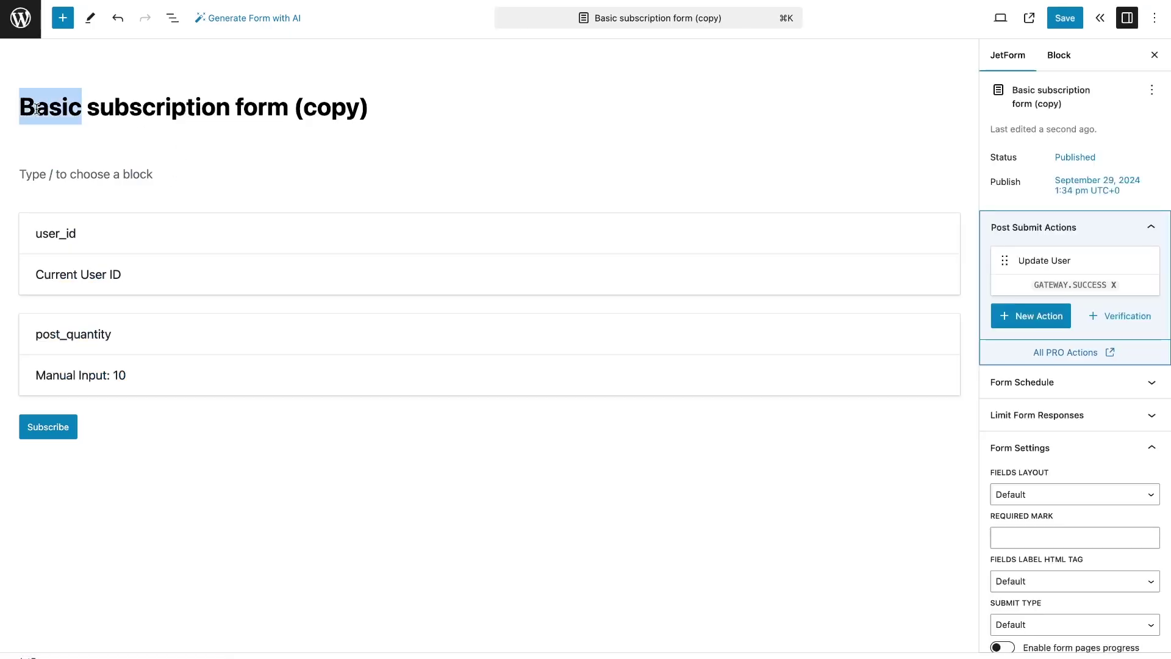
text(Silver)
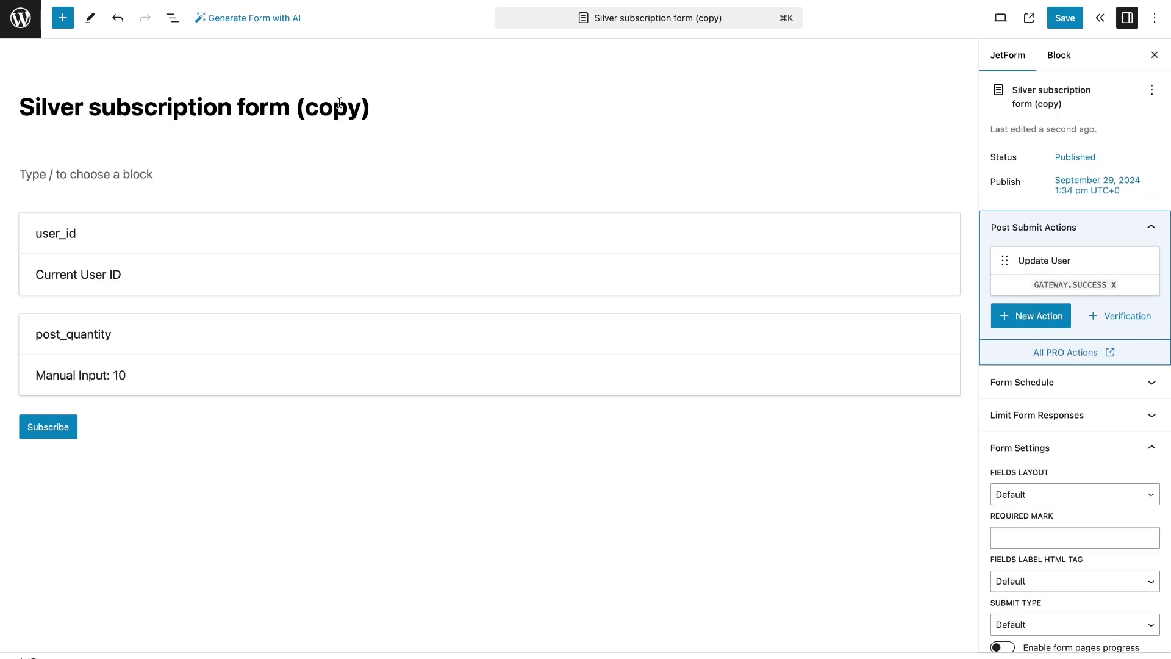
drag(370, 109, 291, 110)
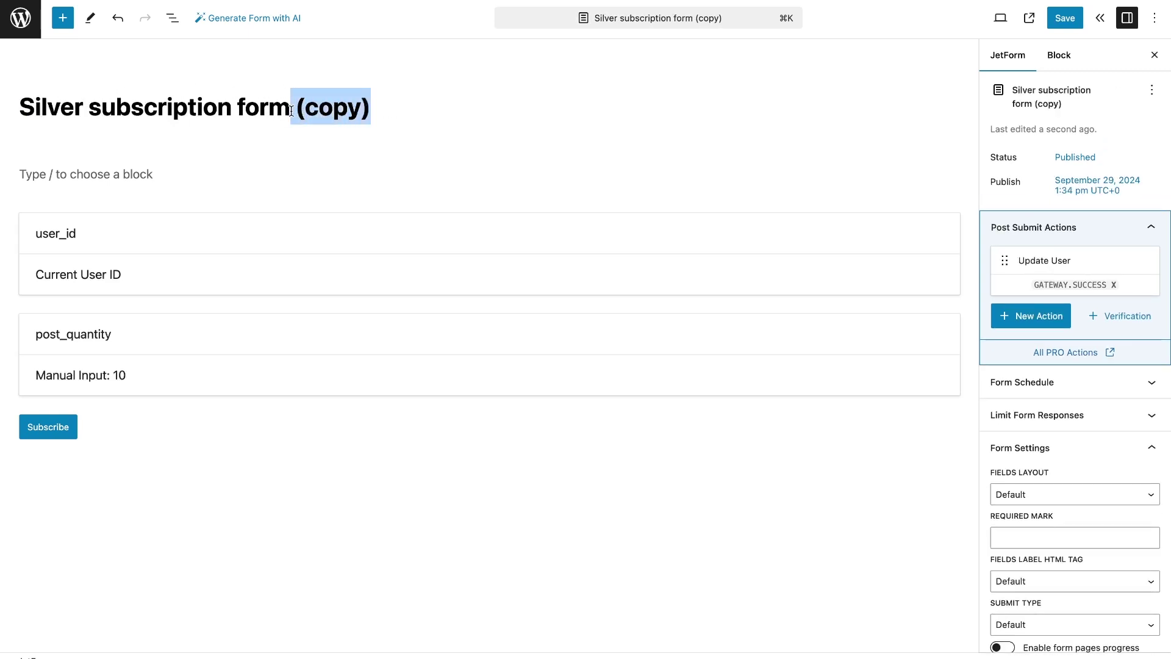
key(BackSpace)
click(187, 368)
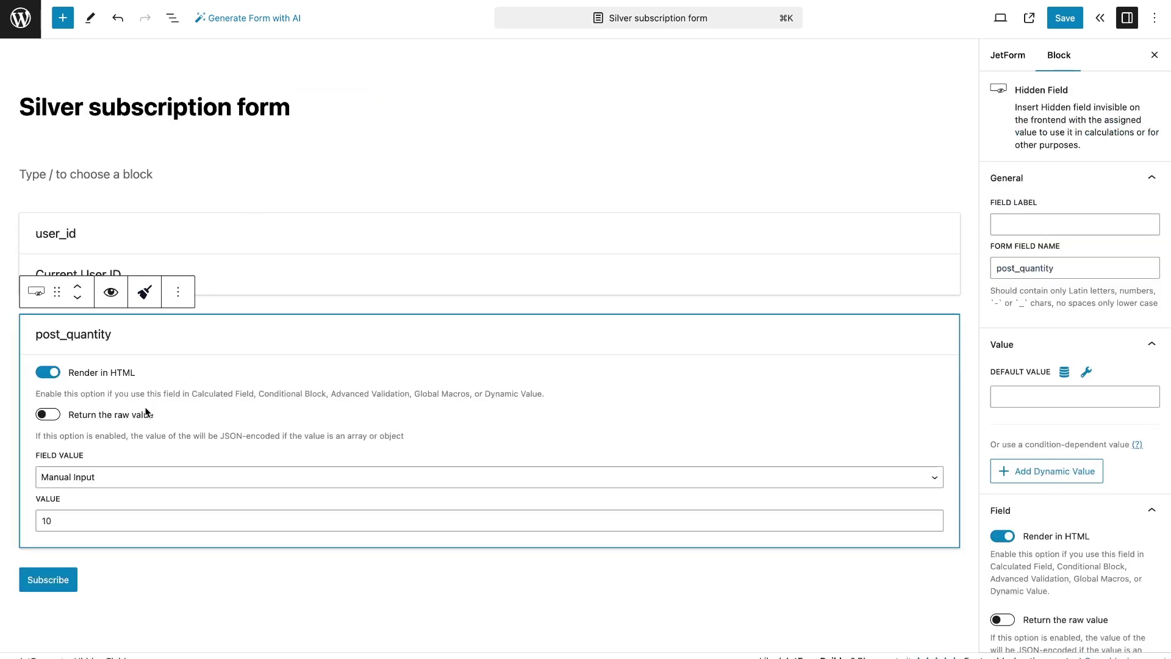
click(45, 520)
key(BackSpace)
text(2)
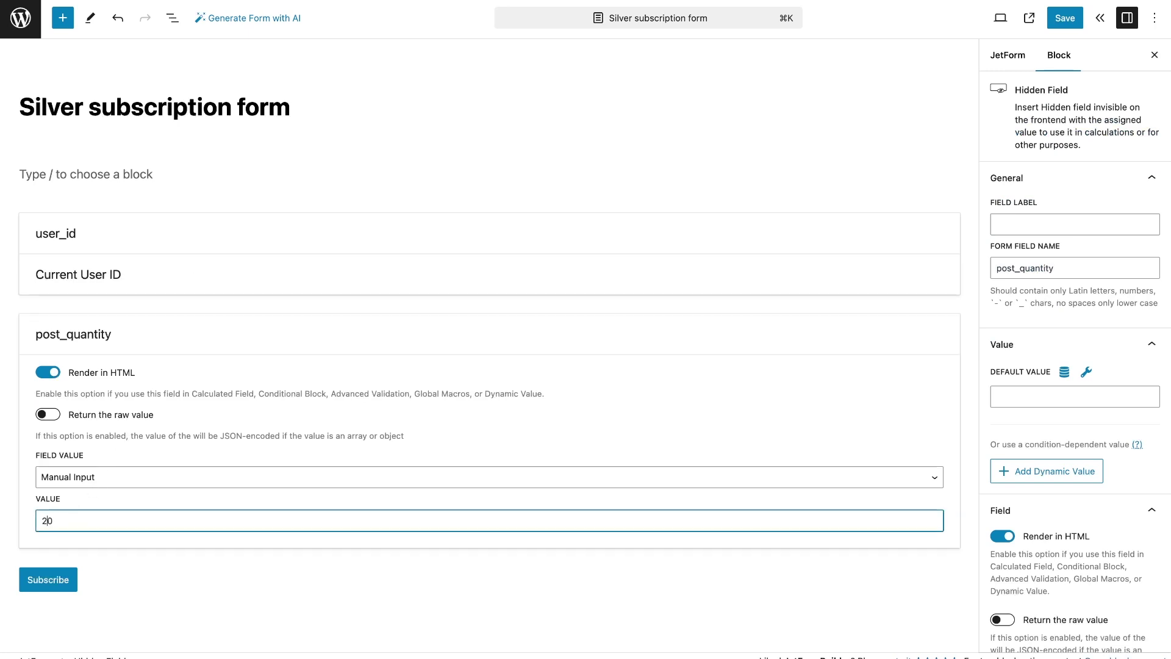
Choose the Silver subscription plan in PayPal Checkout settings and save the form
click(1000, 69)
scroll(1024, 305, down, 5)
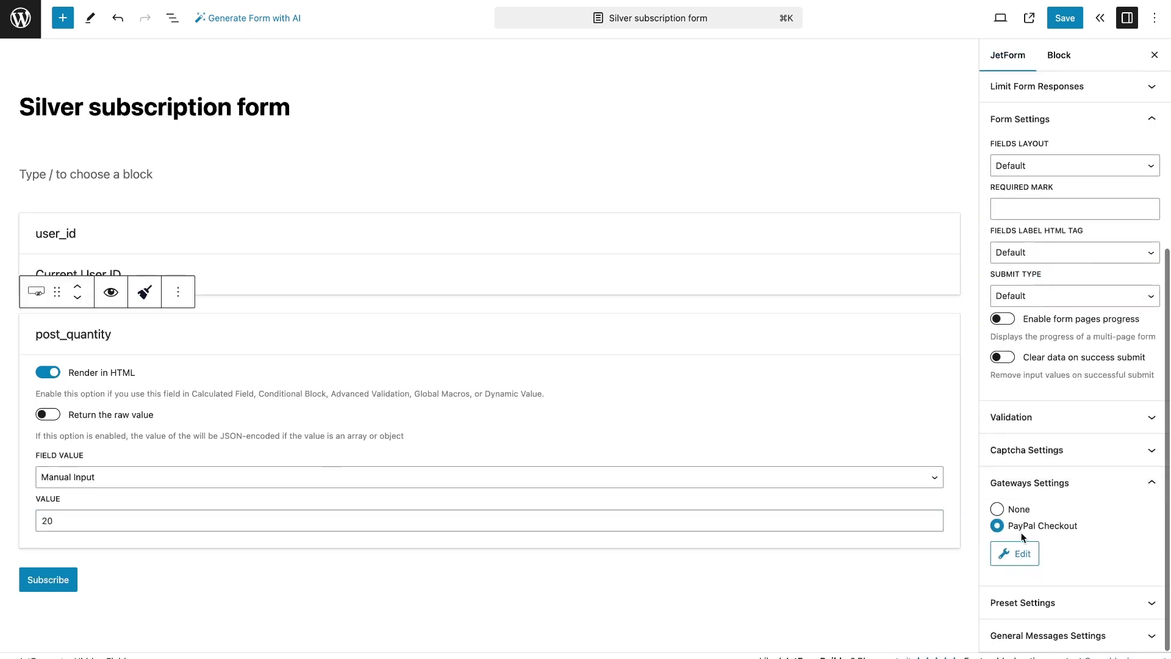
click(1020, 541)
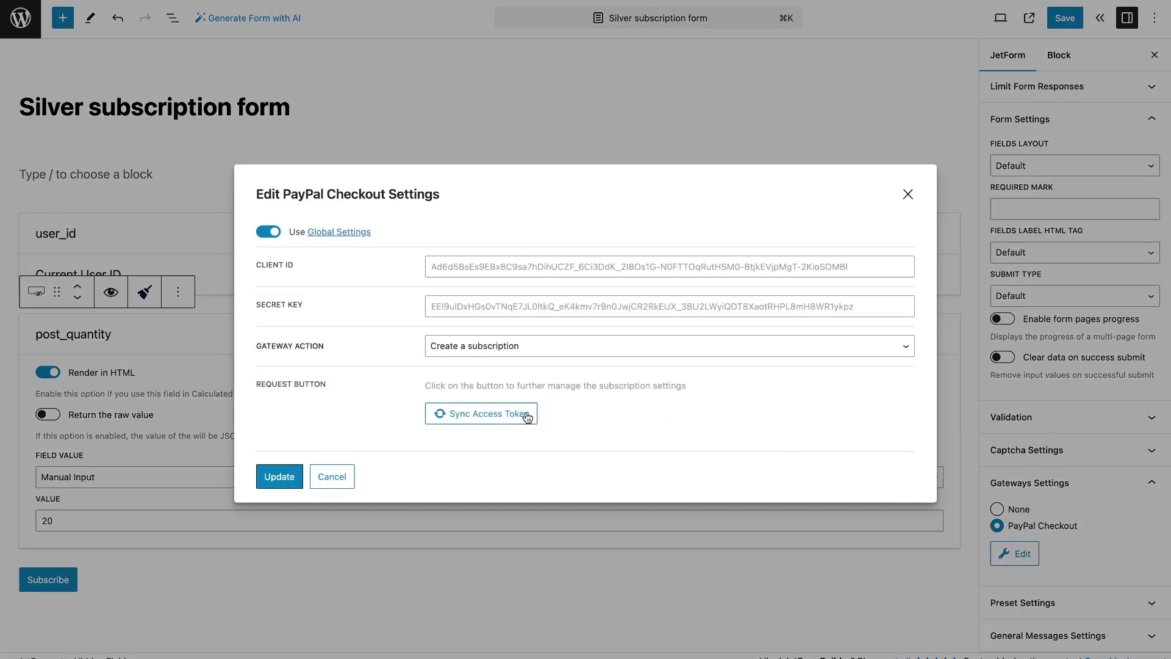
click(525, 412)
scroll(557, 401, down, 3)
click(549, 312)
click(544, 518)
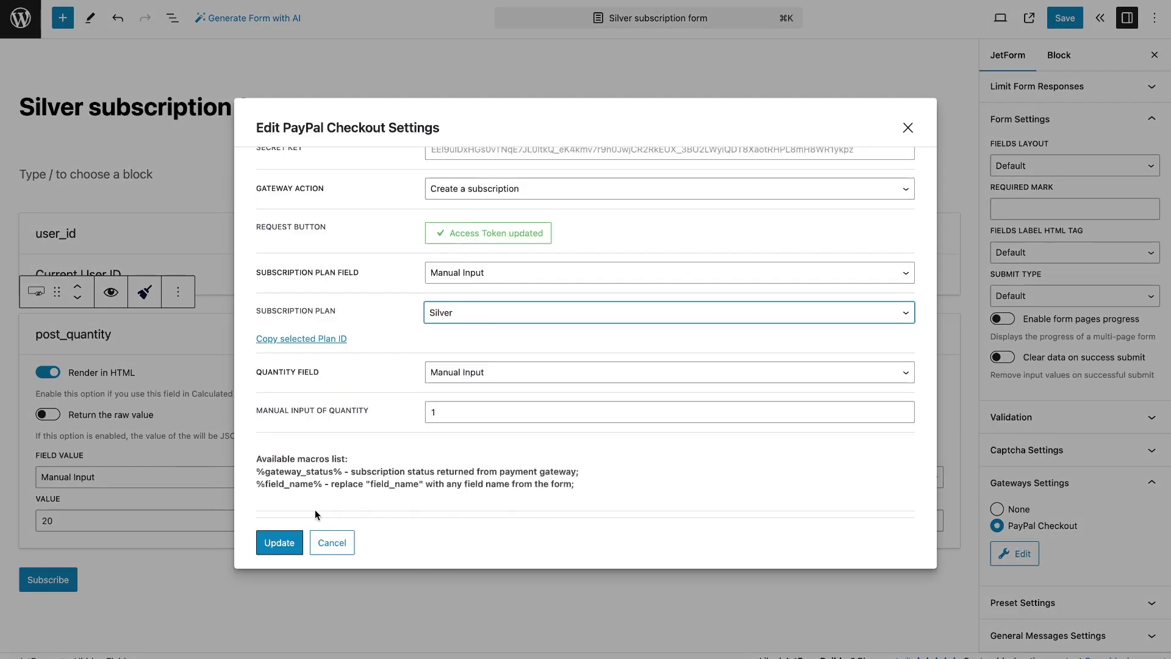
click(287, 540)
click(1065, 17)
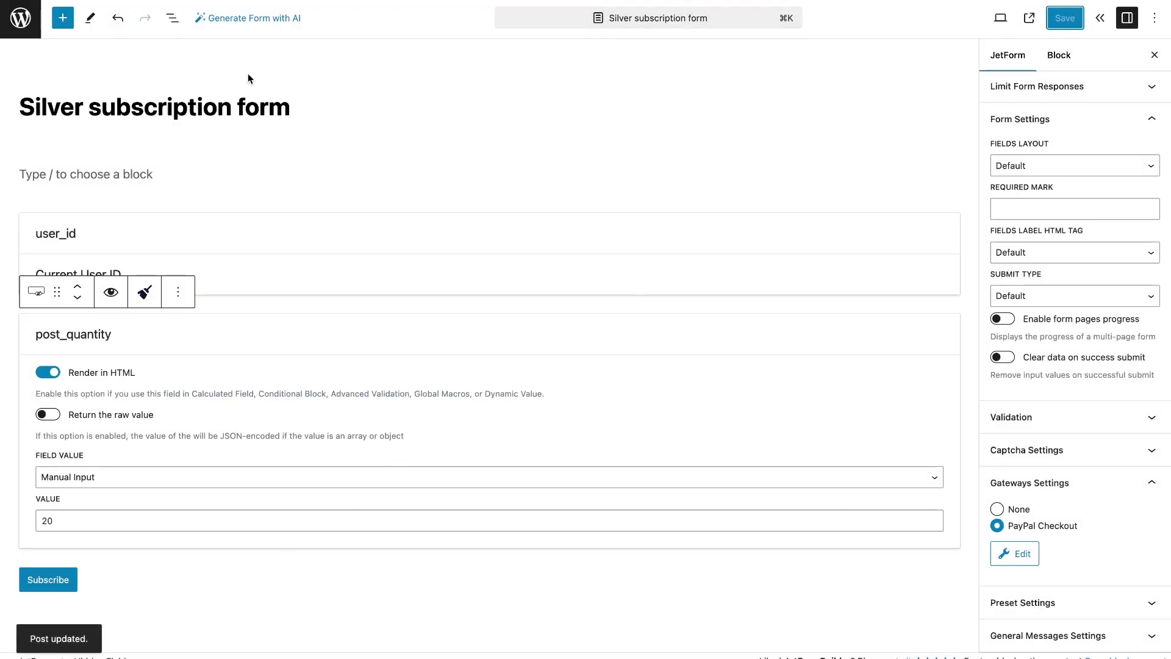
Open the Silver copy, retitle it 'Gold subscription form' and set post_quantity to 40
click(21, 20)
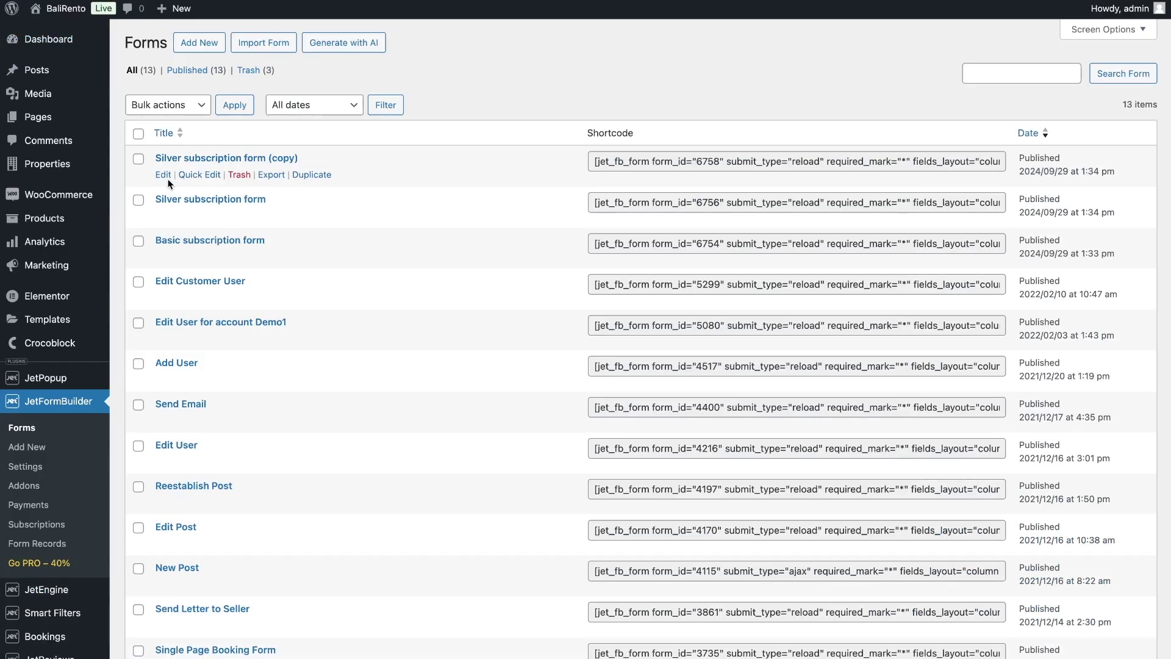
click(162, 175)
double_click(67, 111)
text(Gold subscription form)
drag(360, 108, 278, 107)
key(BackSpace)
click(79, 375)
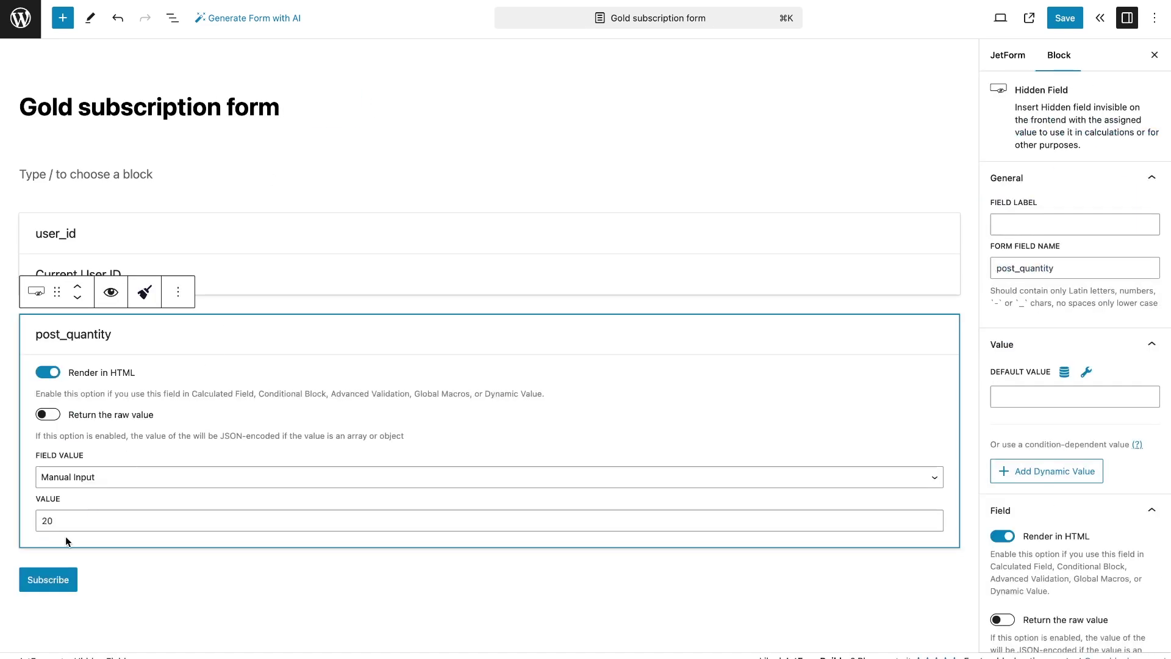
double_click(48, 523)
key(BackSpace)
text(40)
Set PayPal Checkout to create a Gold plan subscription and save the form
click(1005, 54)
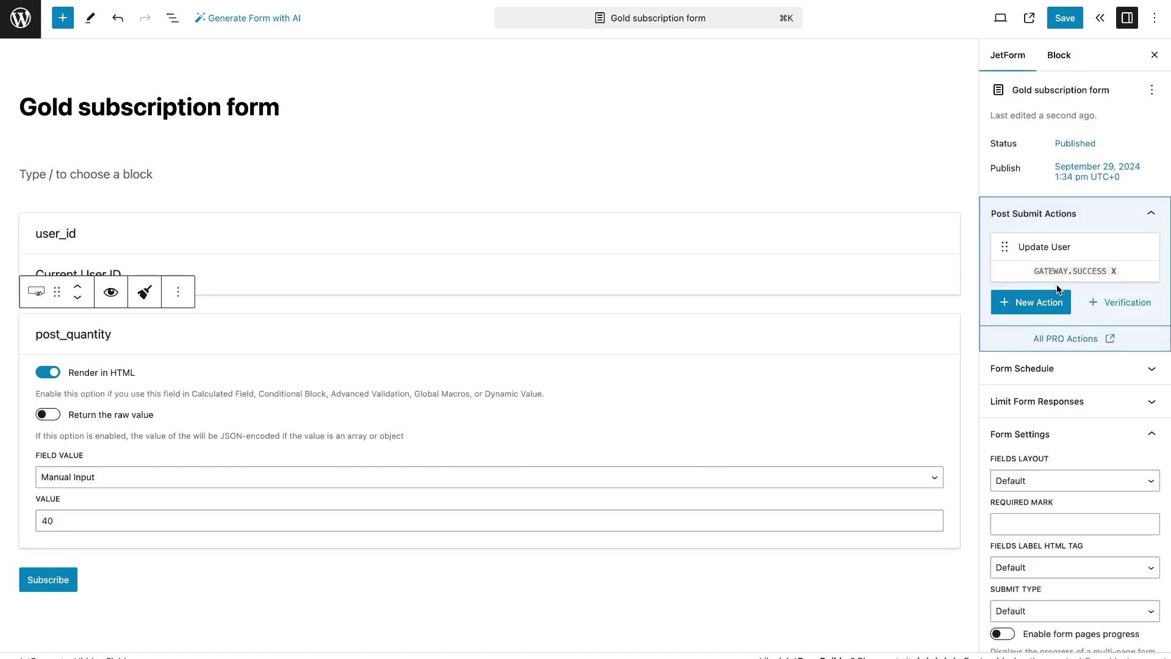
scroll(1059, 324, down, 5)
click(1016, 553)
click(709, 347)
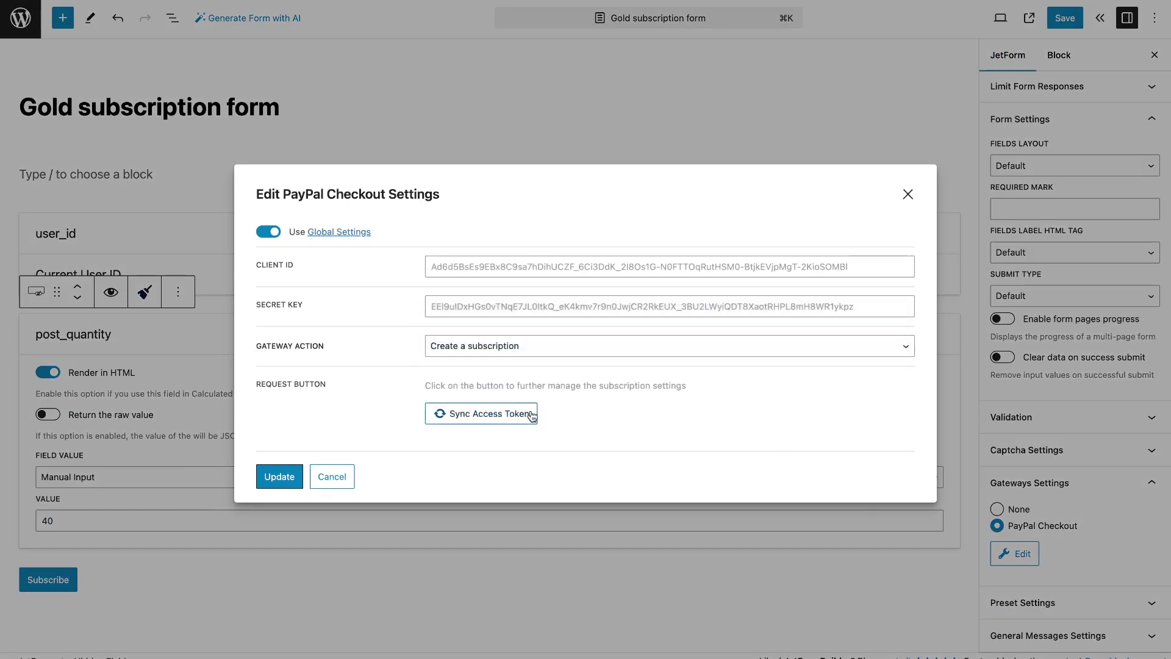
click(708, 345)
click(481, 414)
click(561, 403)
click(571, 552)
click(279, 542)
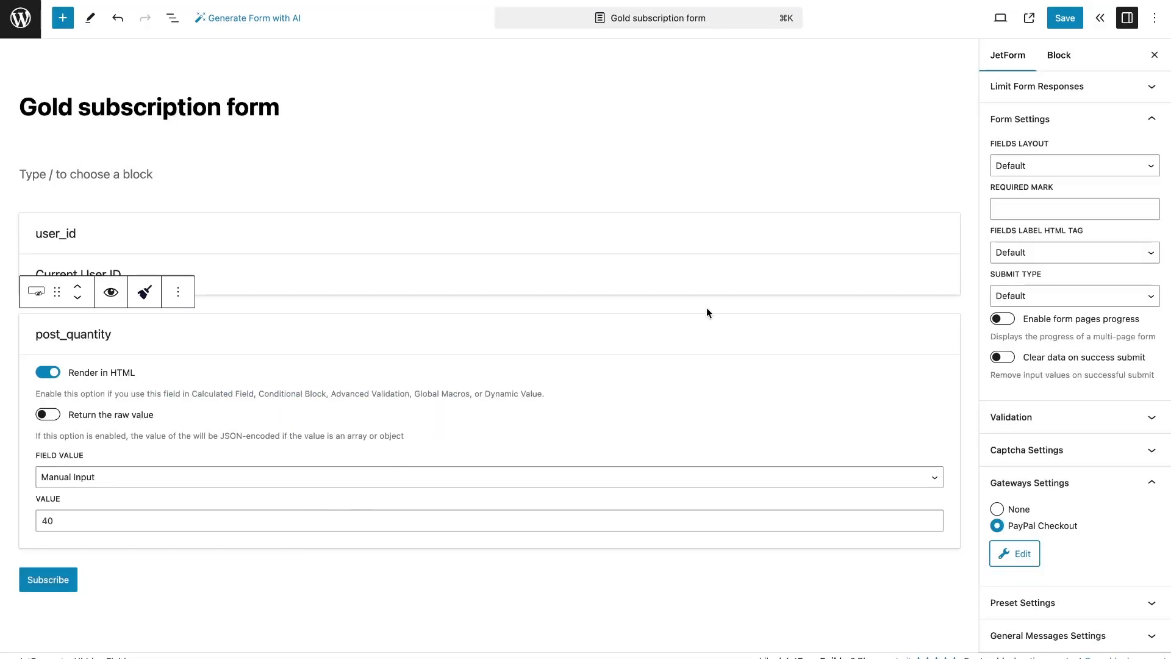
click(1061, 19)
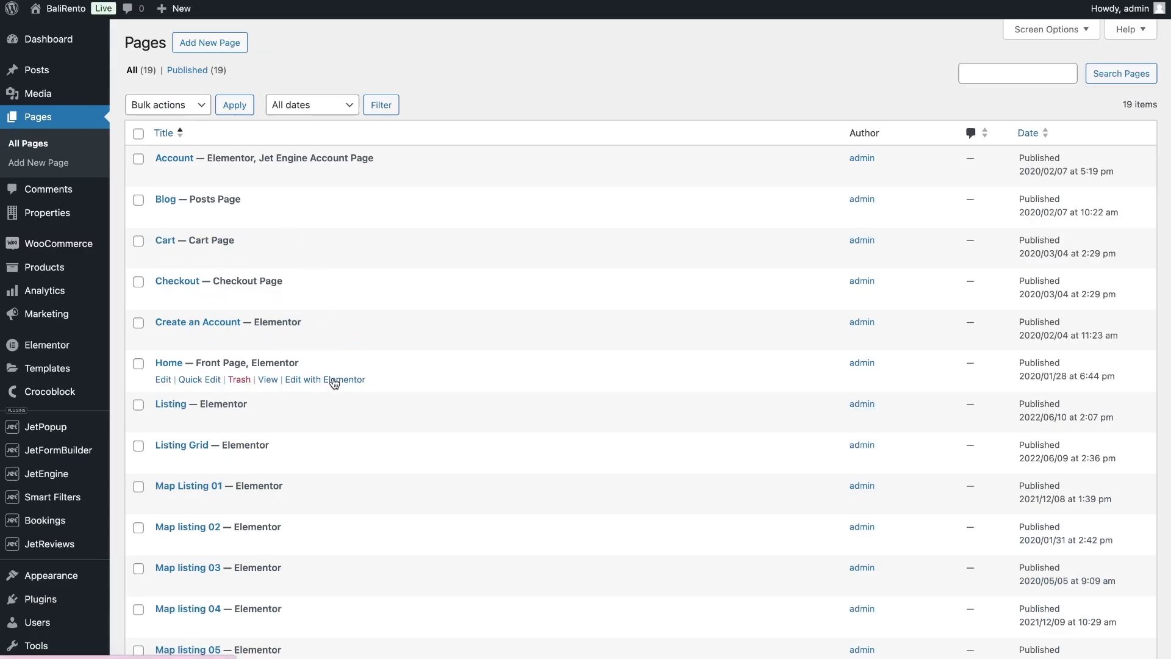
Open Home in Elementor and drop a JetForm widget below the Basic 'Price $10/month' heading
click(334, 379)
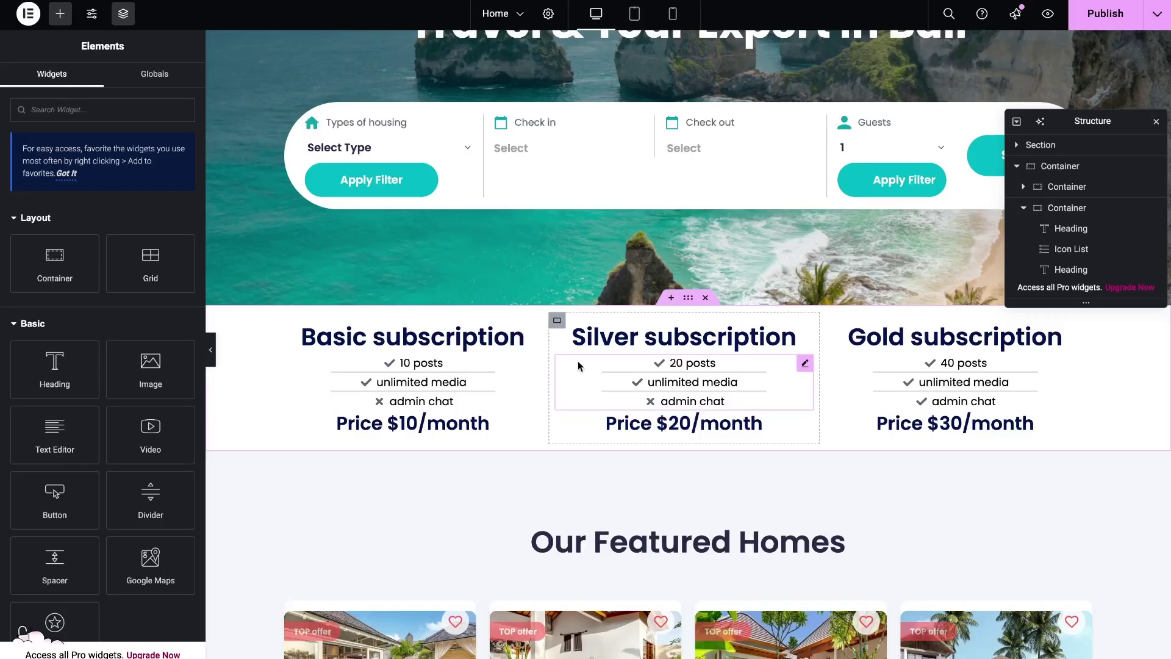
click(477, 336)
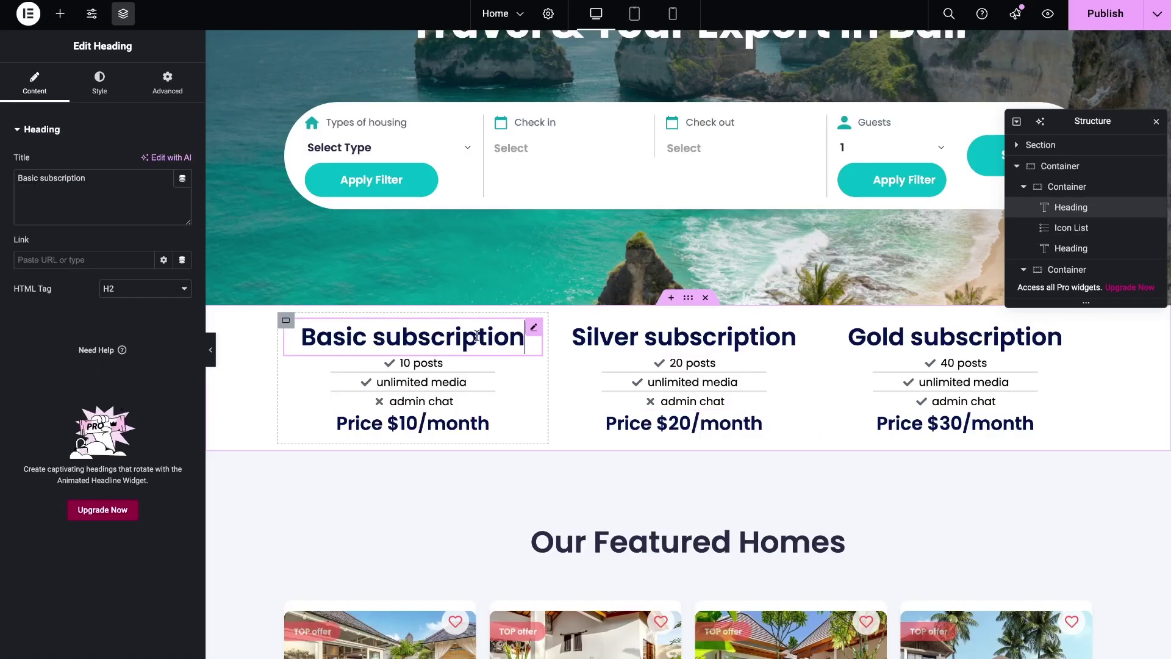
click(458, 376)
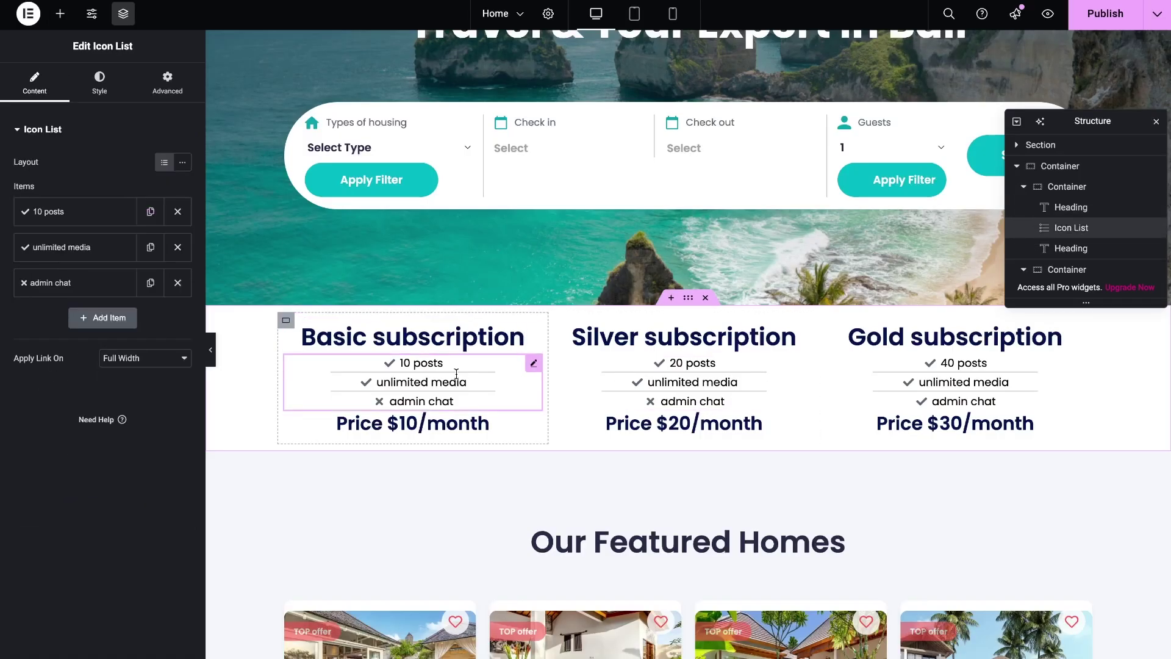
click(453, 426)
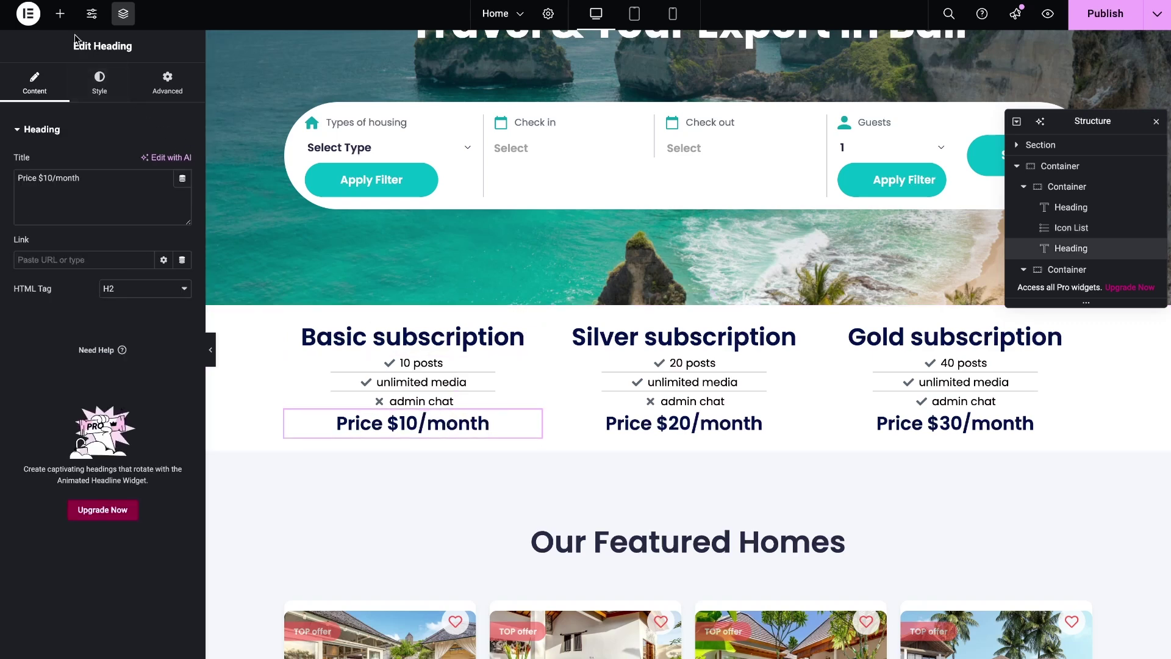
click(60, 13)
text(for)
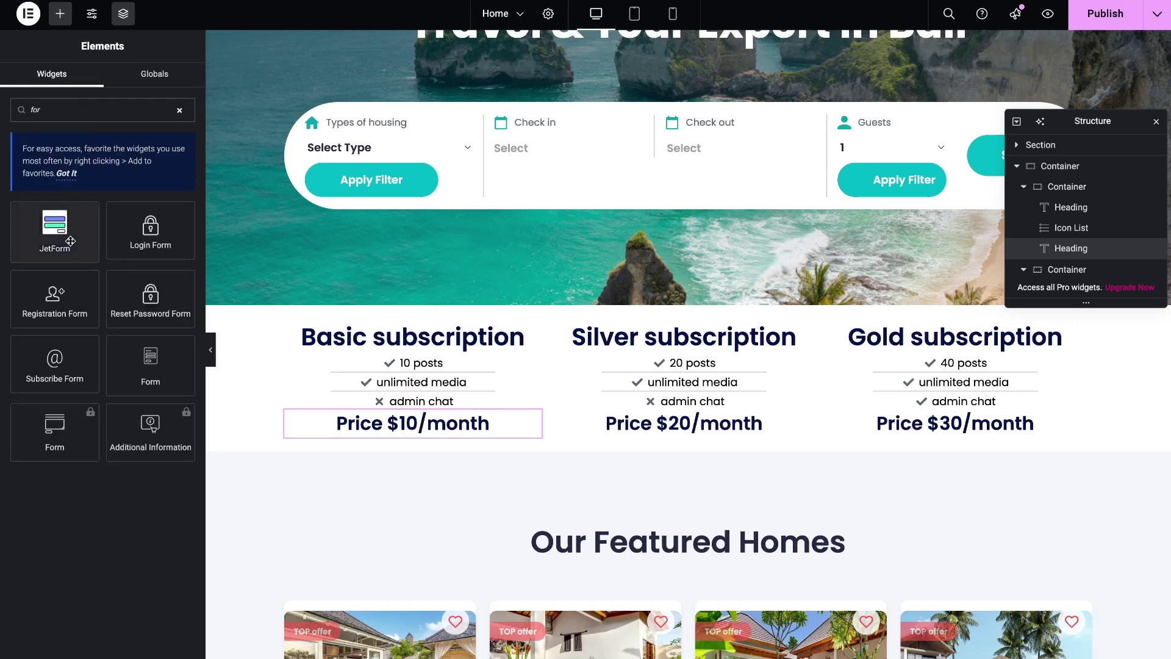
drag(68, 239, 411, 432)
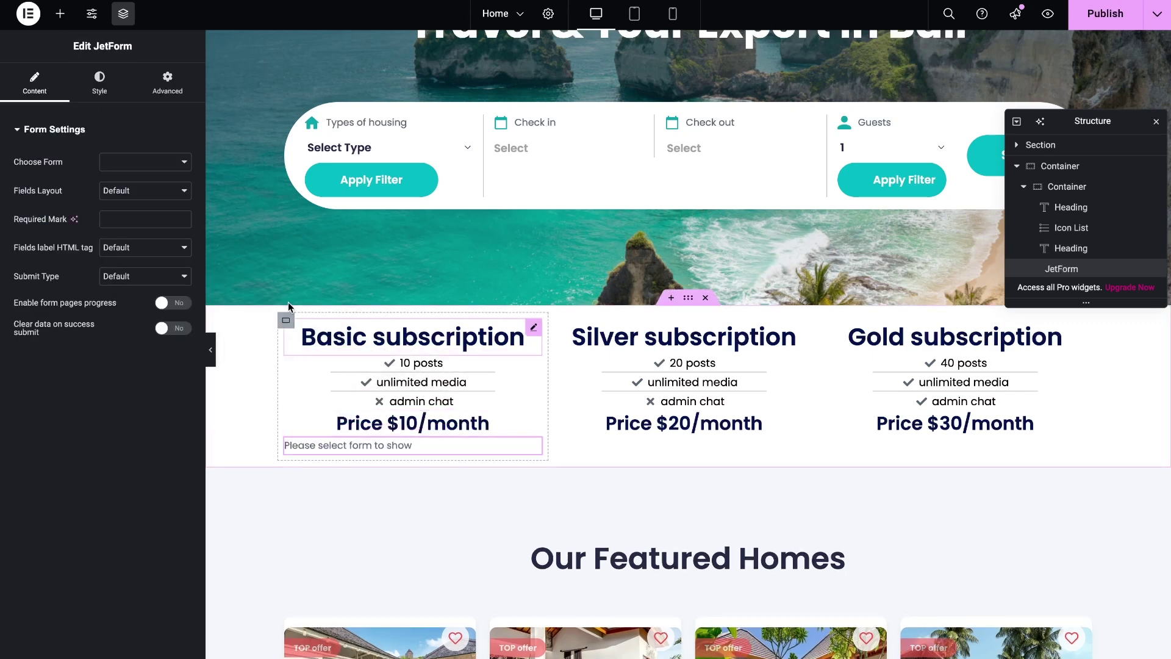
click(161, 162)
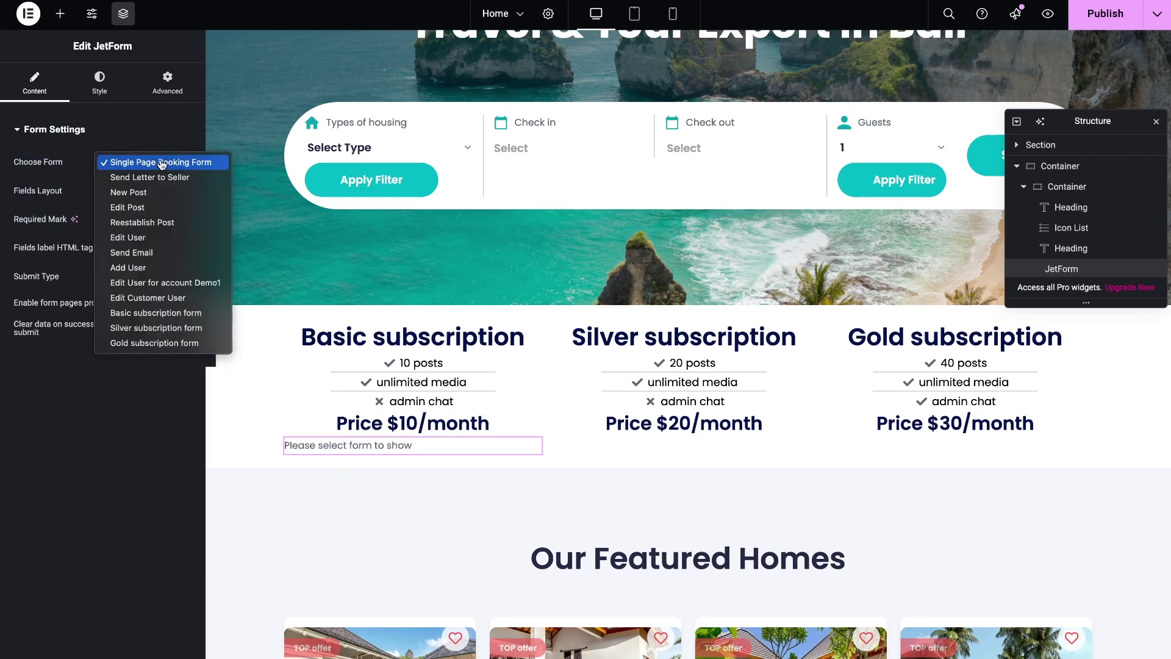
Show the Basic subscription form with a centred Subscribe button coloured #4272F9
click(160, 313)
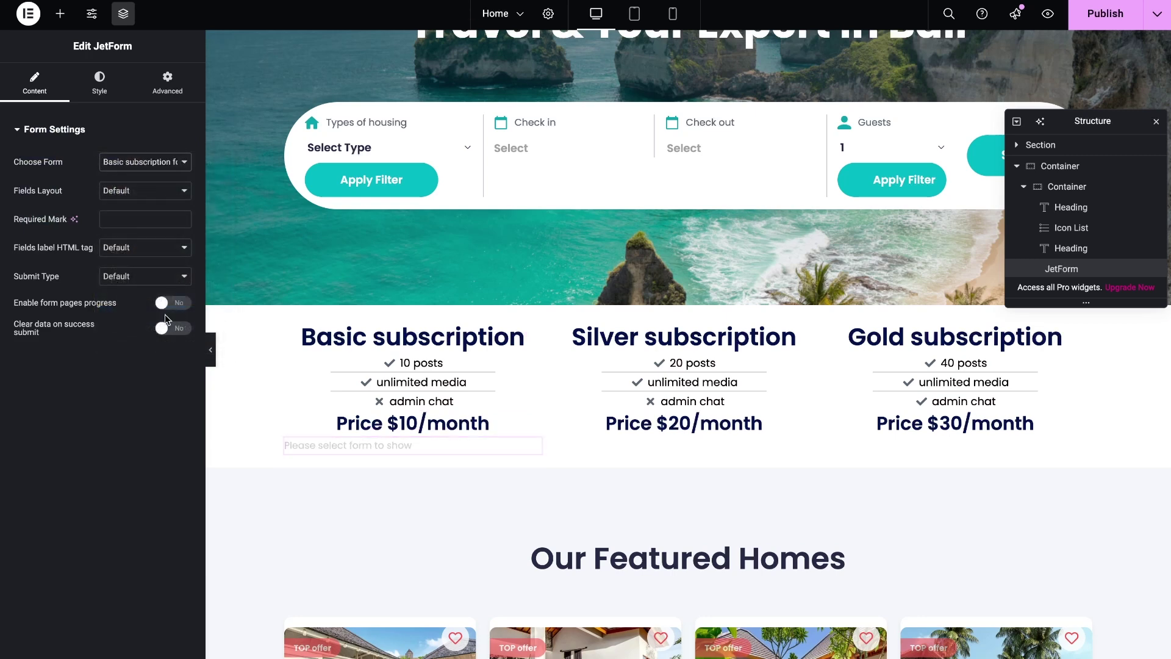
click(99, 81)
scroll(92, 322, down, 3)
click(97, 455)
scroll(141, 485, down, 3)
scroll(140, 483, down, 5)
click(145, 556)
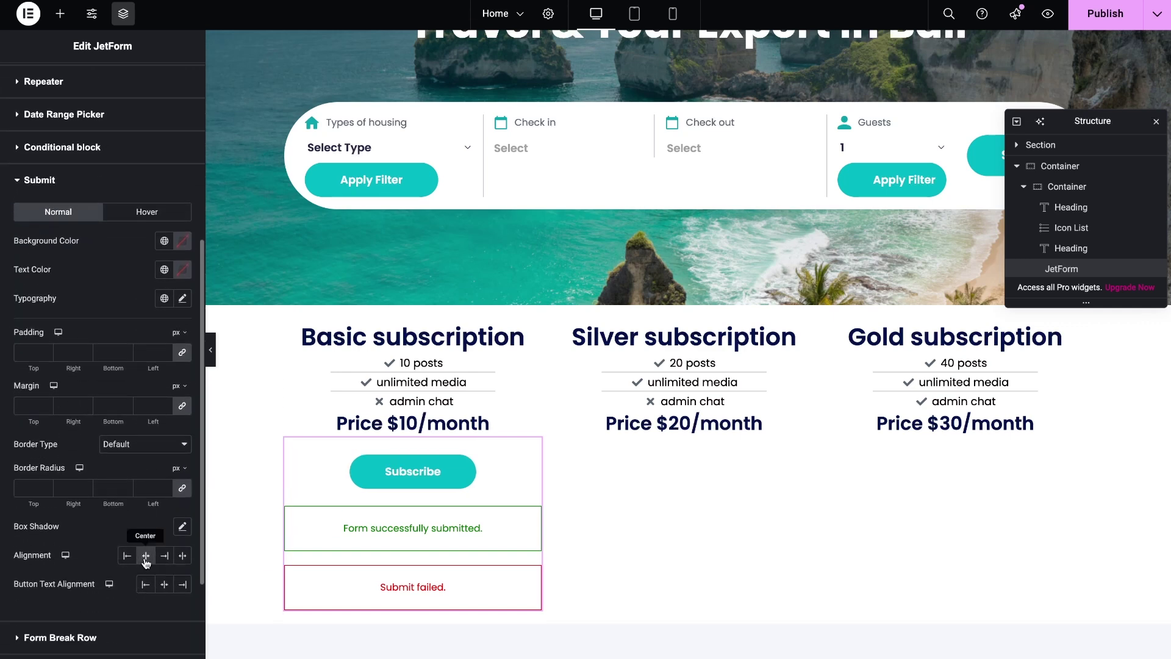
click(182, 240)
click(154, 437)
text(#4272F9)
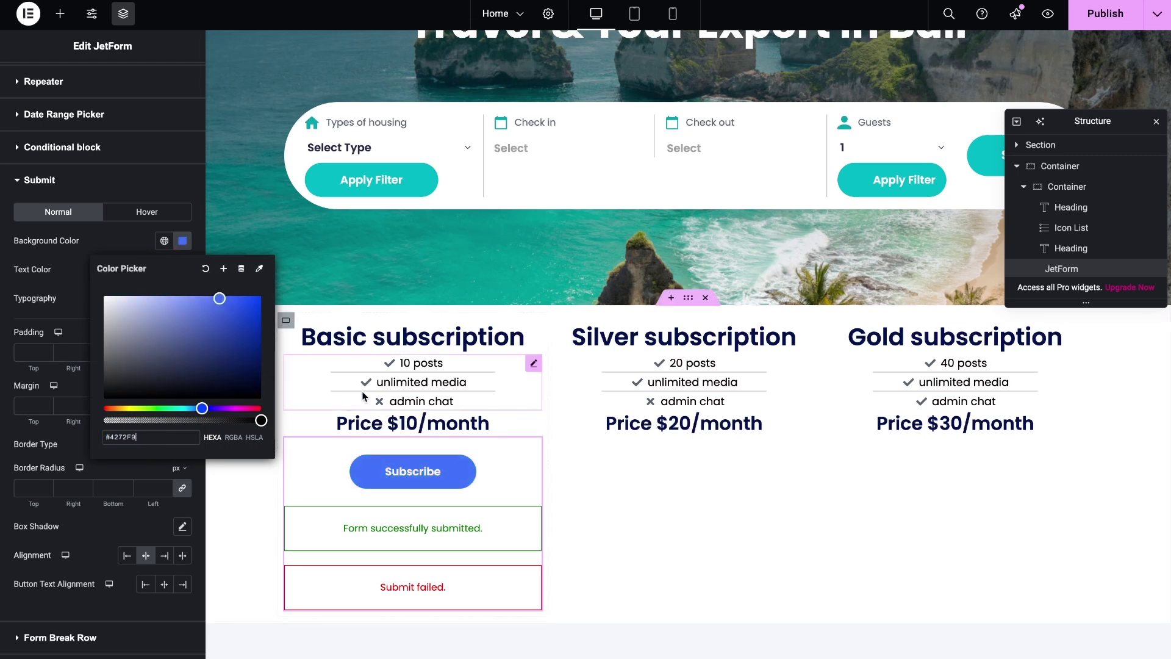
click(495, 456)
Duplicate the Basic form widget and drag the copy into the Silver column
scroll(496, 455, down, 1)
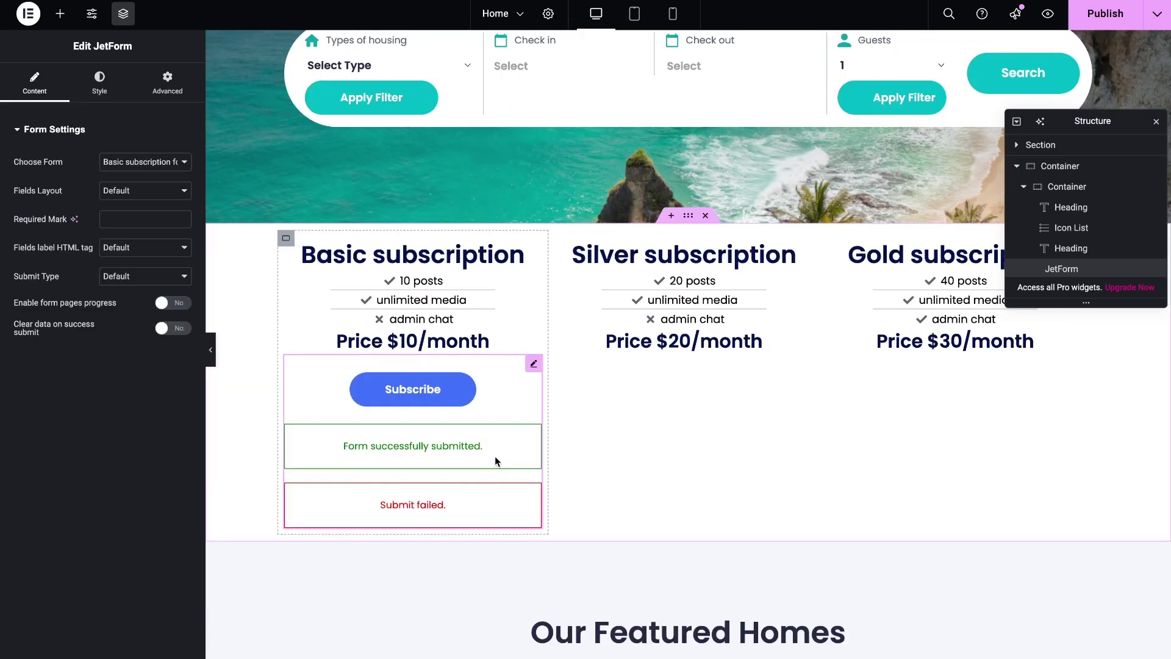
key(ctrl+d)
drag(416, 603, 654, 346)
Set the copies to the Silver and Gold subscription forms under their prices, then publish Home
click(168, 162)
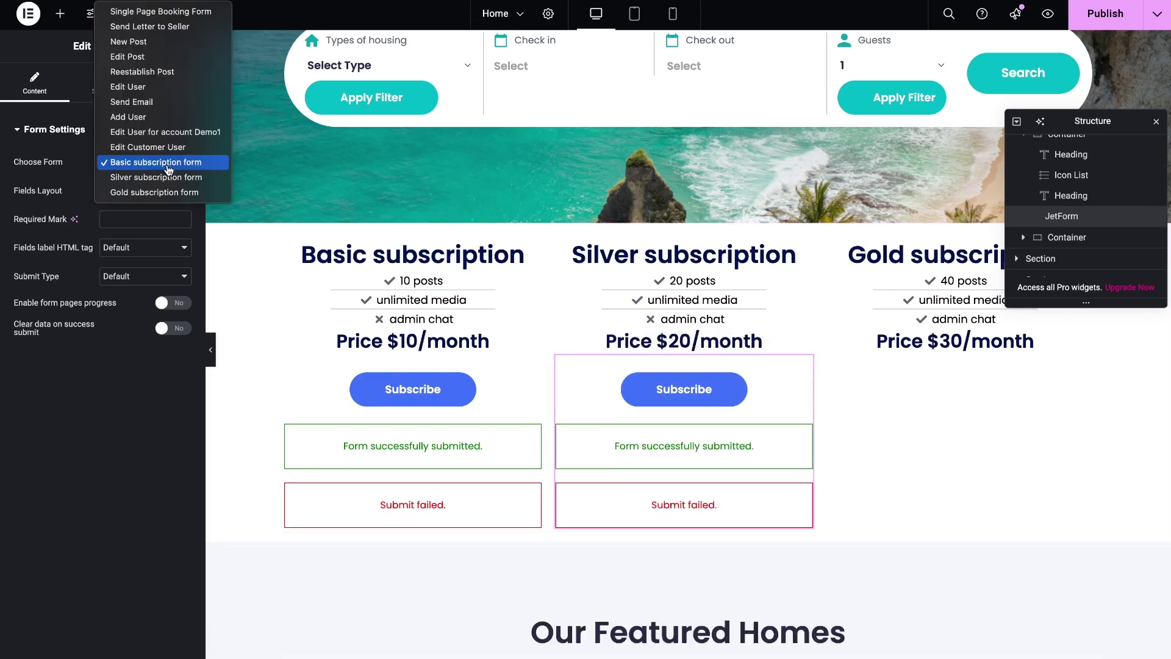
click(159, 177)
key(ctrl+d)
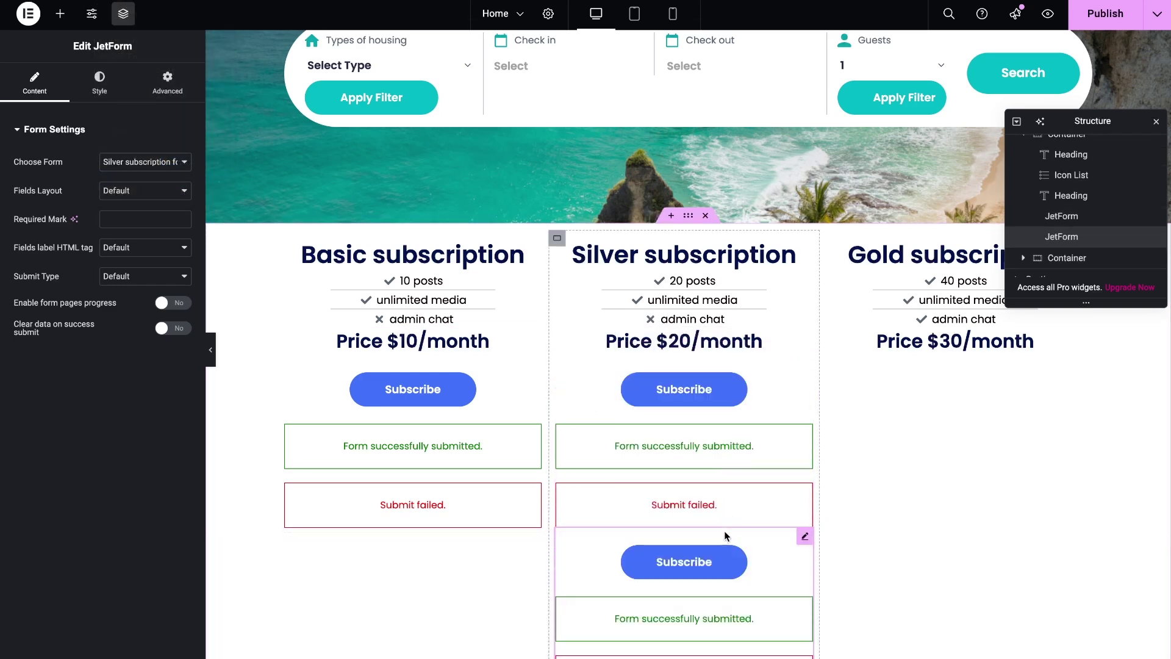
drag(753, 619, 942, 354)
click(168, 163)
click(143, 176)
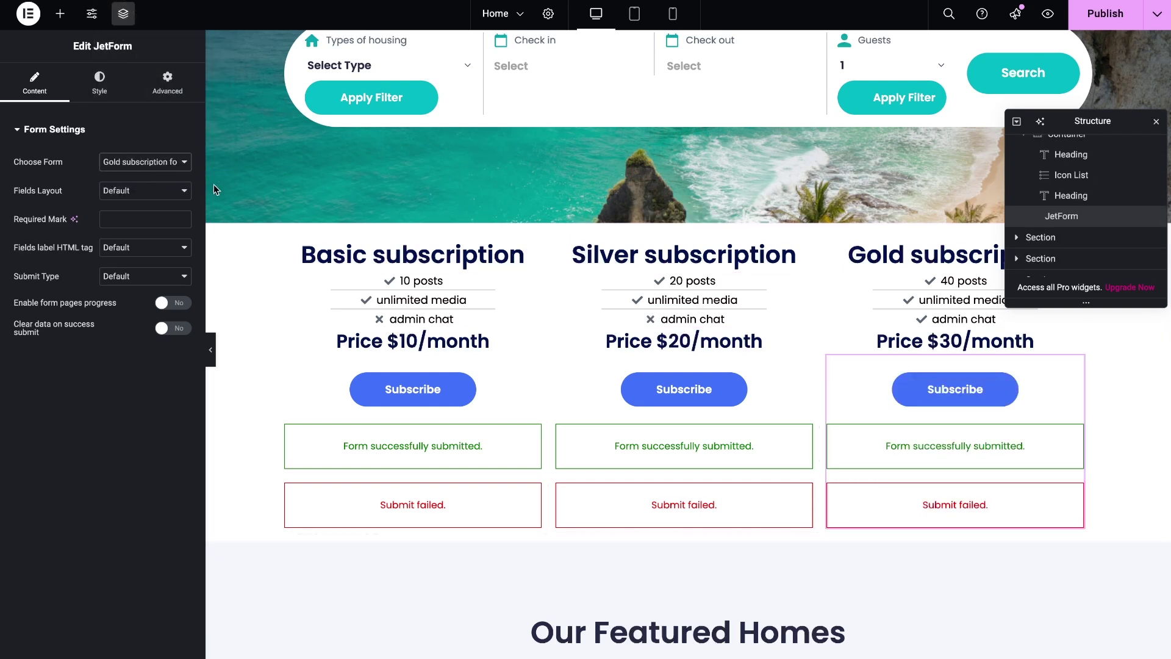
click(1098, 16)
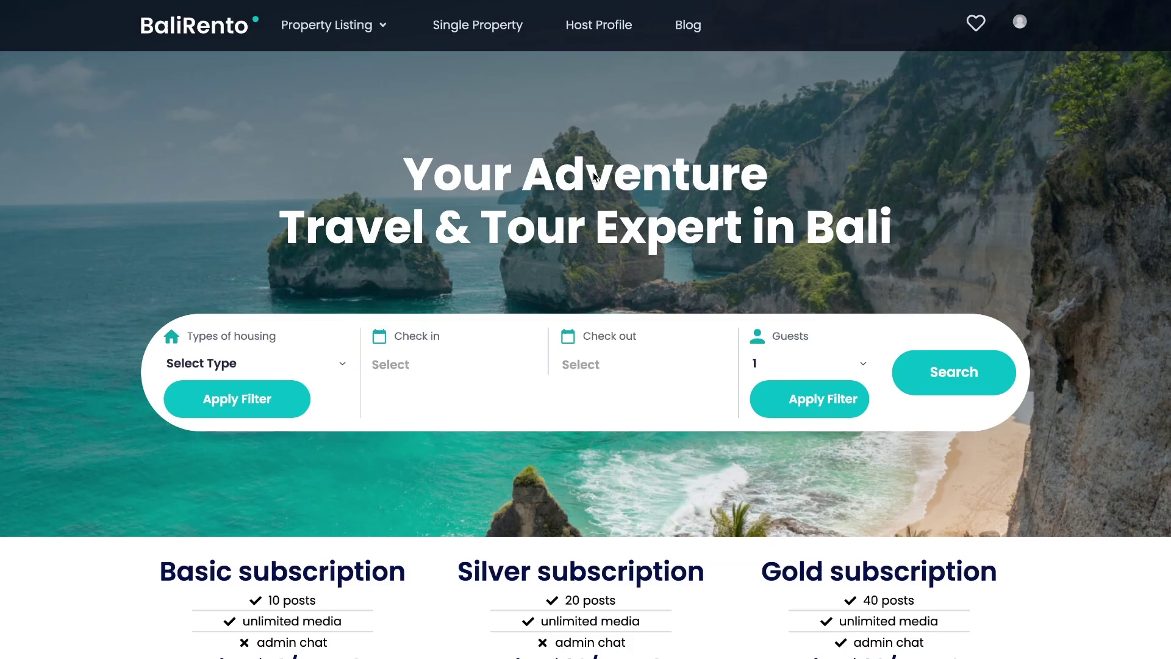
Log in to PayPal as the sandbox test buyer and agree to the $10.00 monthly Basic subscription
scroll(593, 183, down, 6)
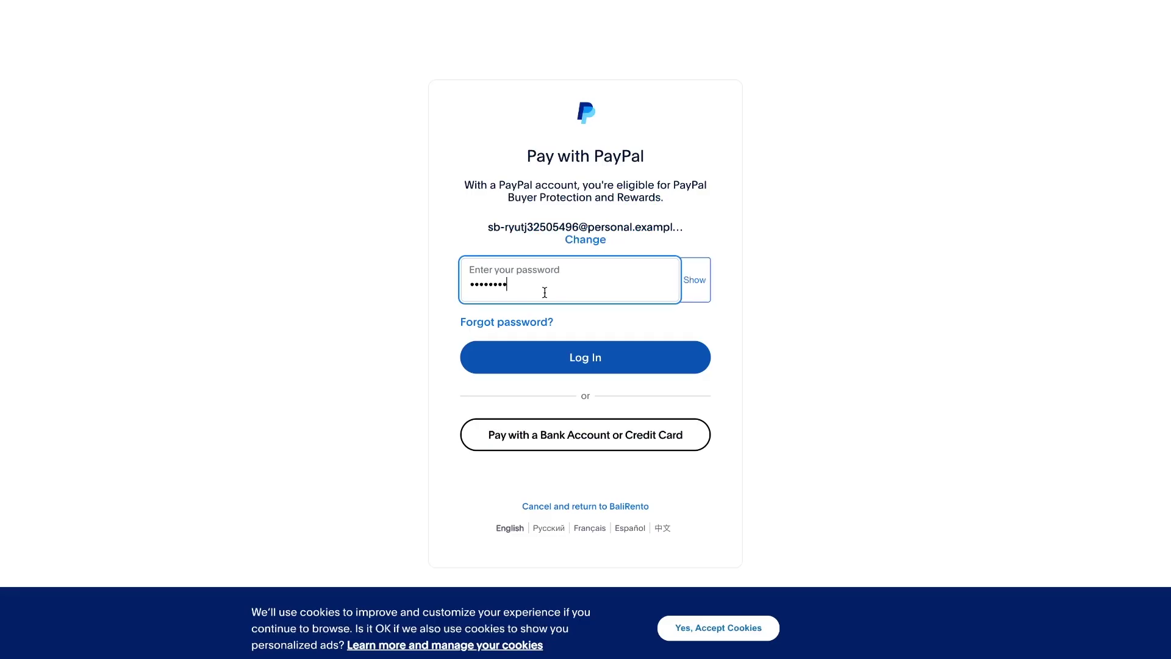
key(Return)
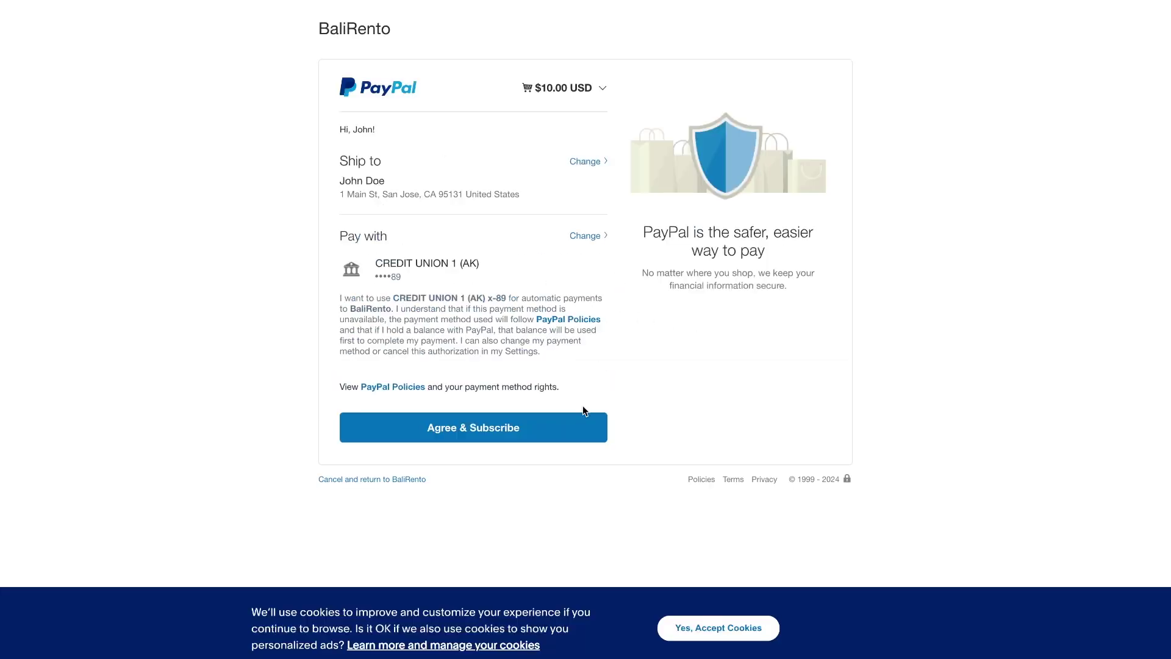
click(581, 427)
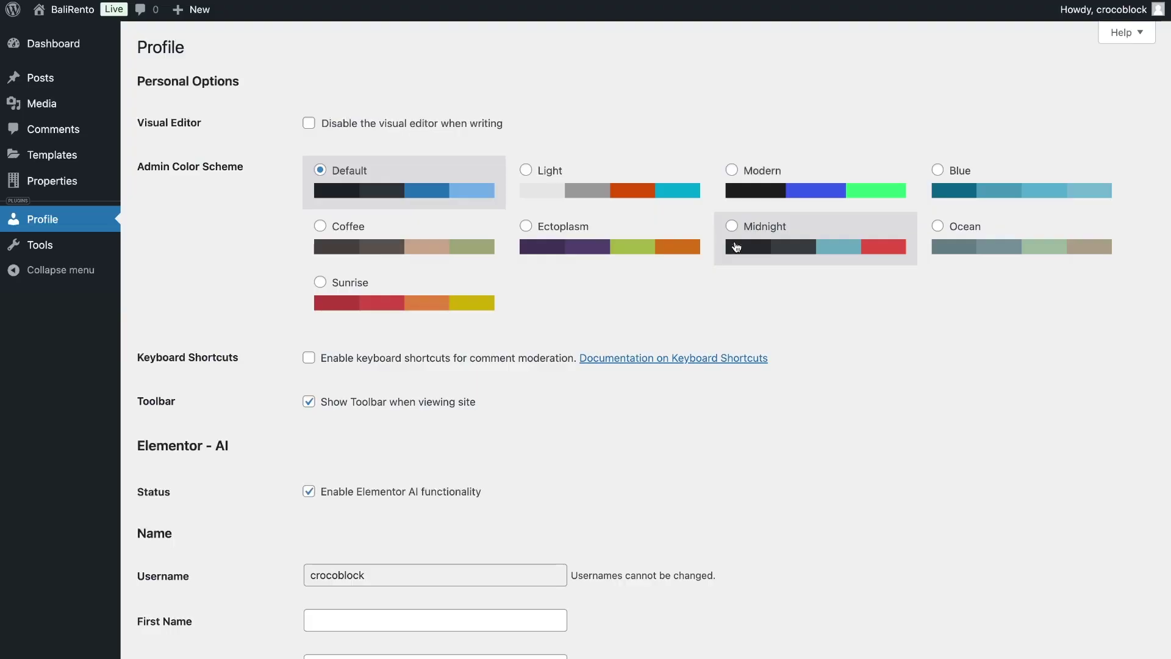
Scroll the subscriber's Profile to User Settings and verify Post quantity reads 10
scroll(737, 246, down, 10)
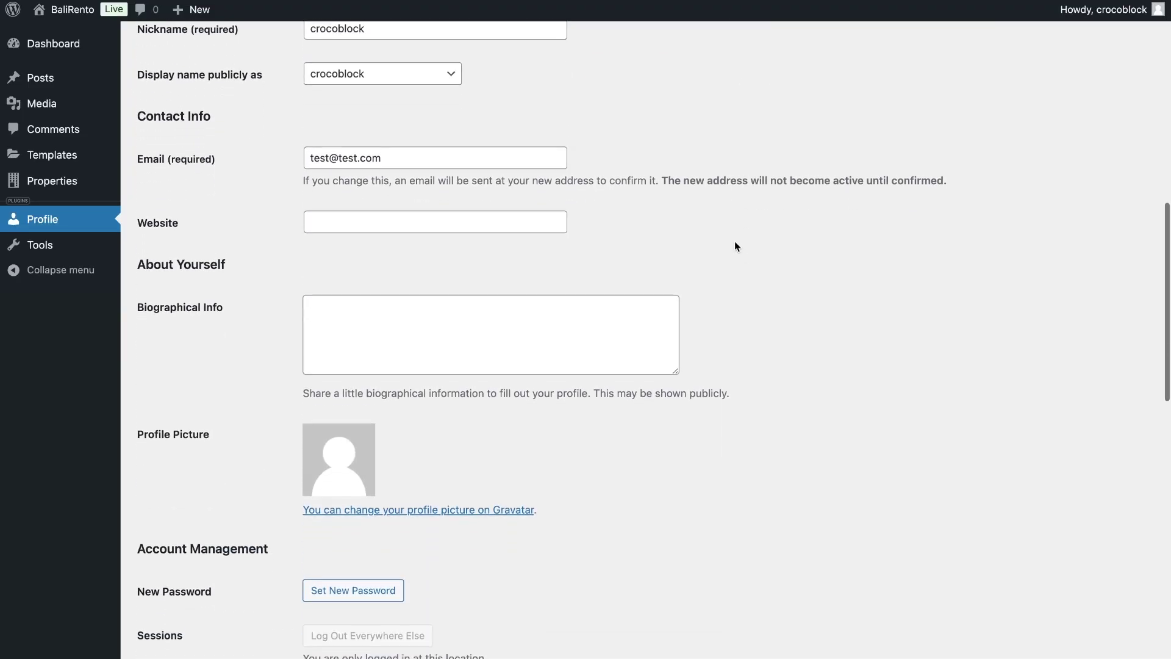
scroll(735, 245, down, 3)
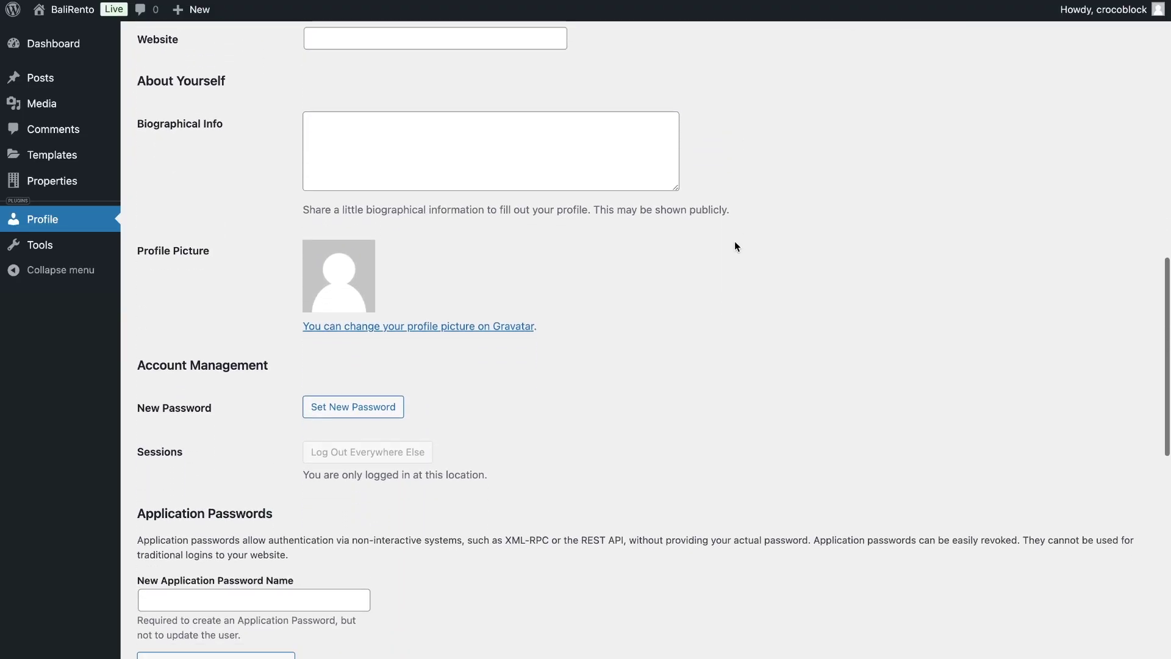
scroll(734, 247, down, 20)
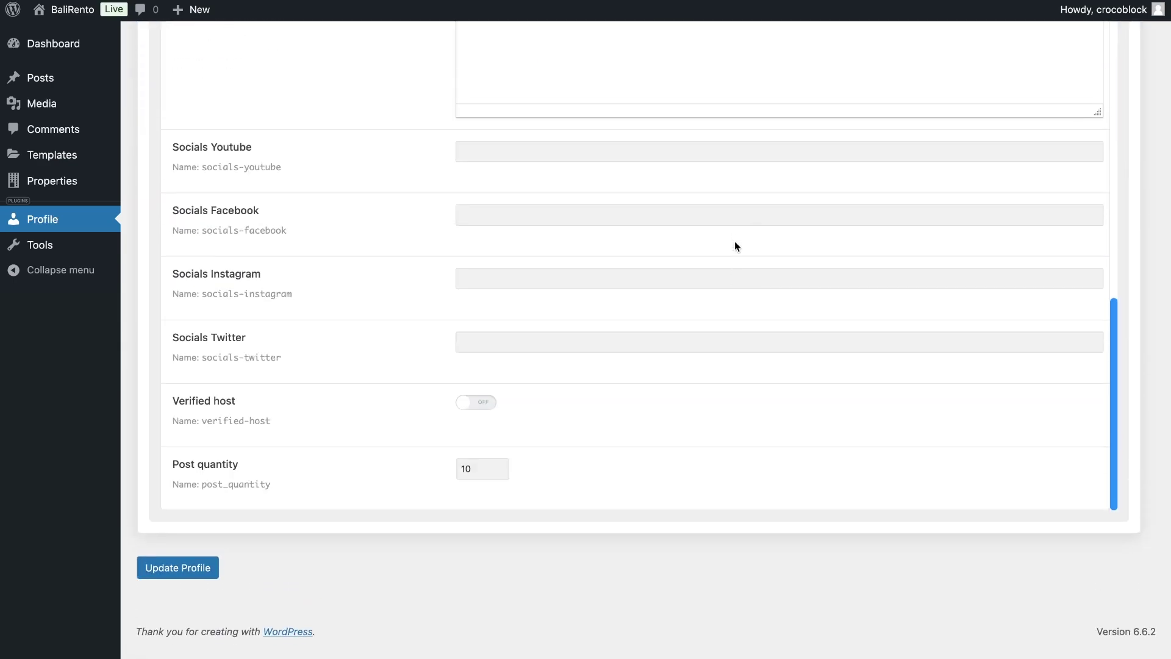
click(472, 497)
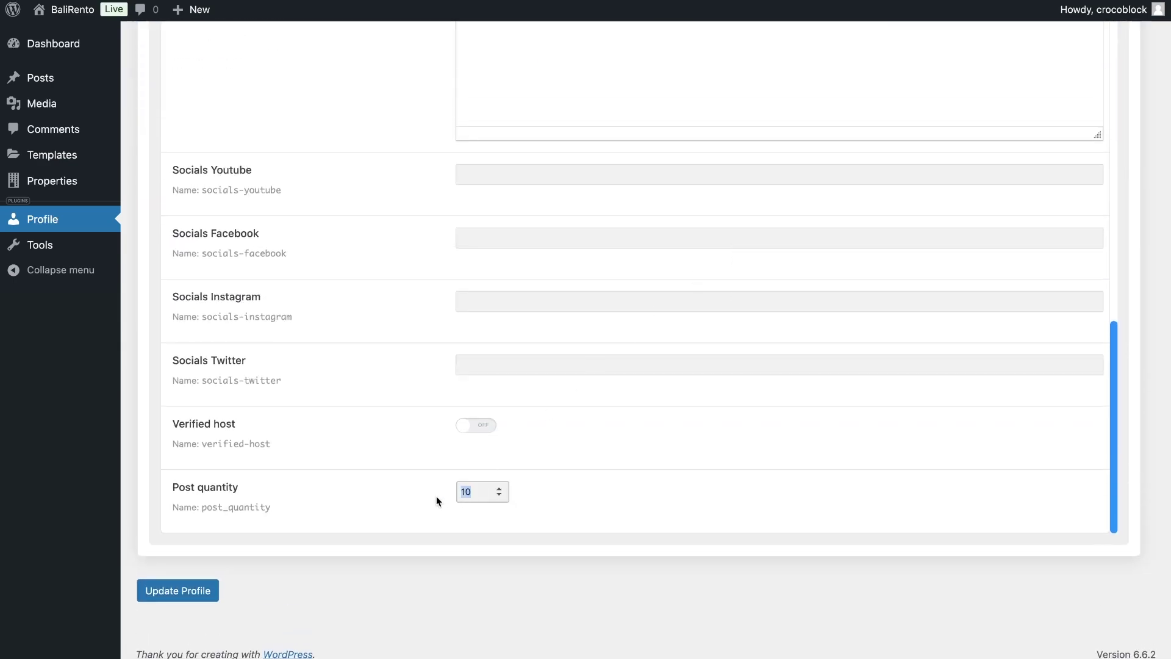
click(444, 550)
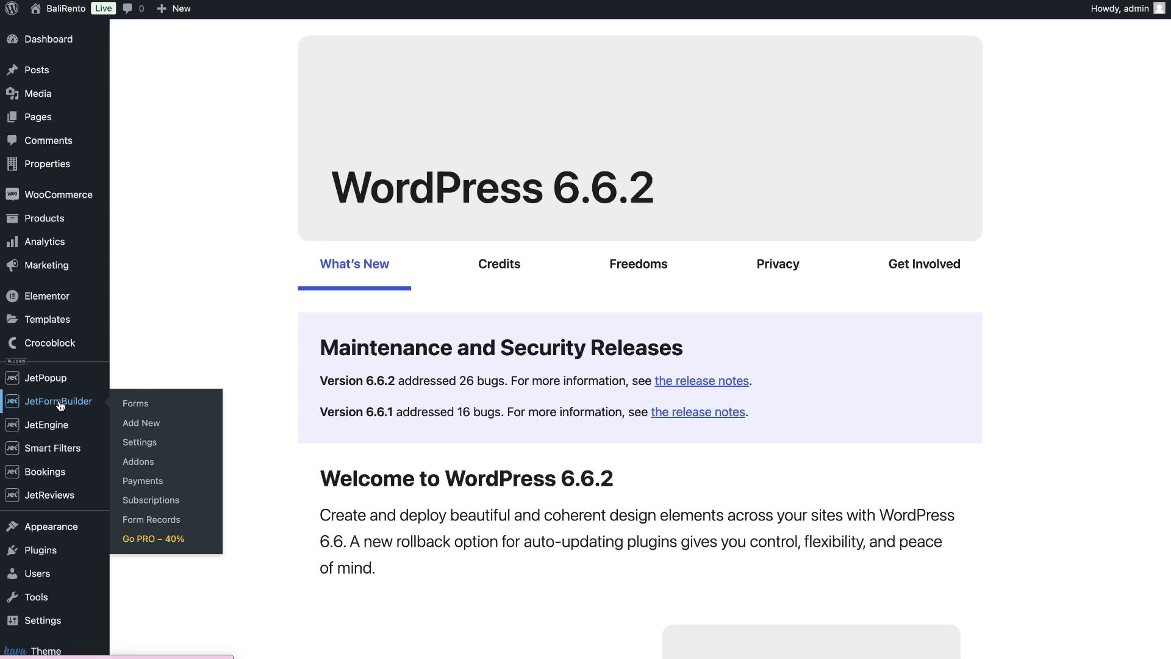
In the New Post form, add a user_id hidden field above post_id holding the Current User ID
click(60, 403)
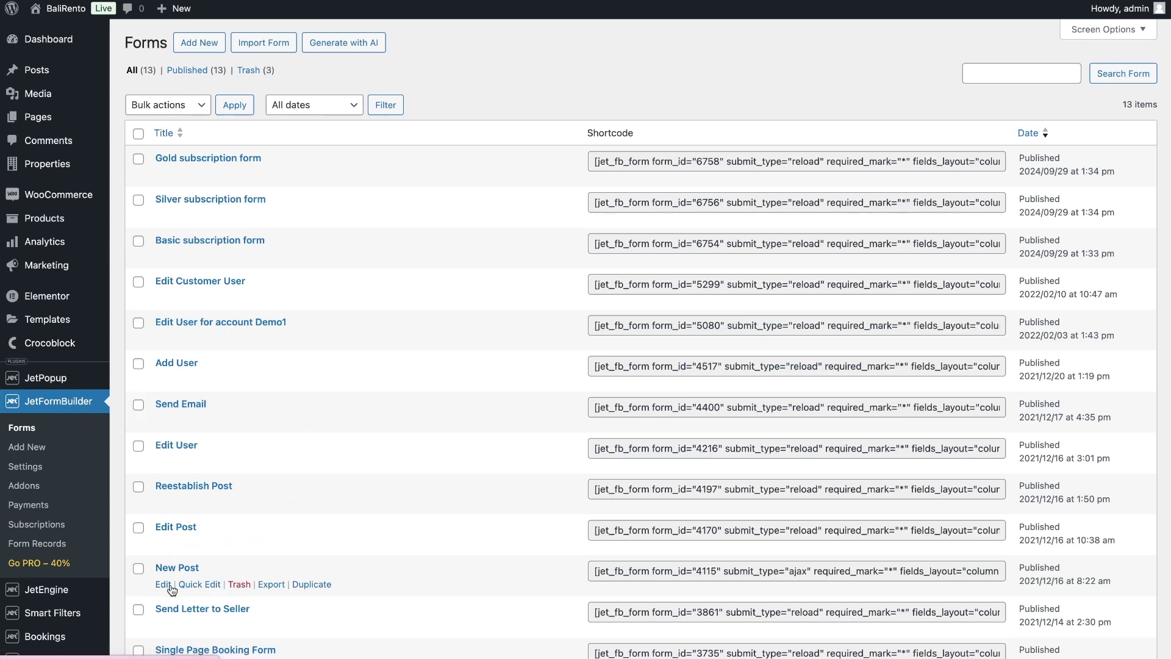
click(164, 585)
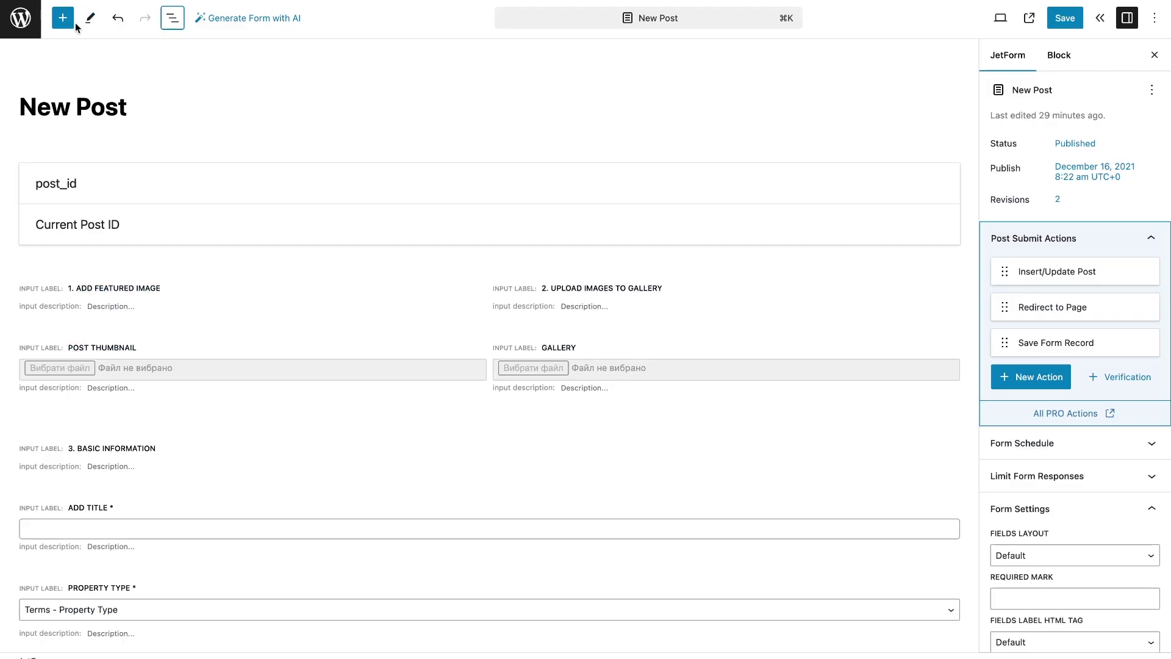
click(72, 25)
text(hid)
drag(45, 162, 323, 159)
click(328, 334)
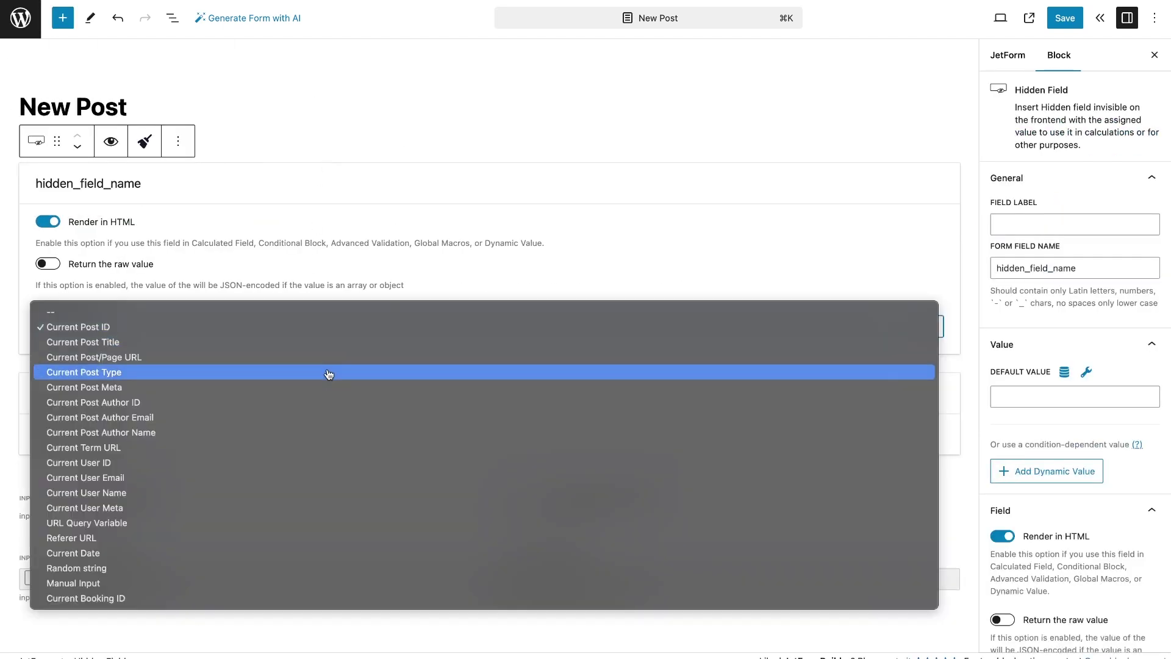
click(325, 462)
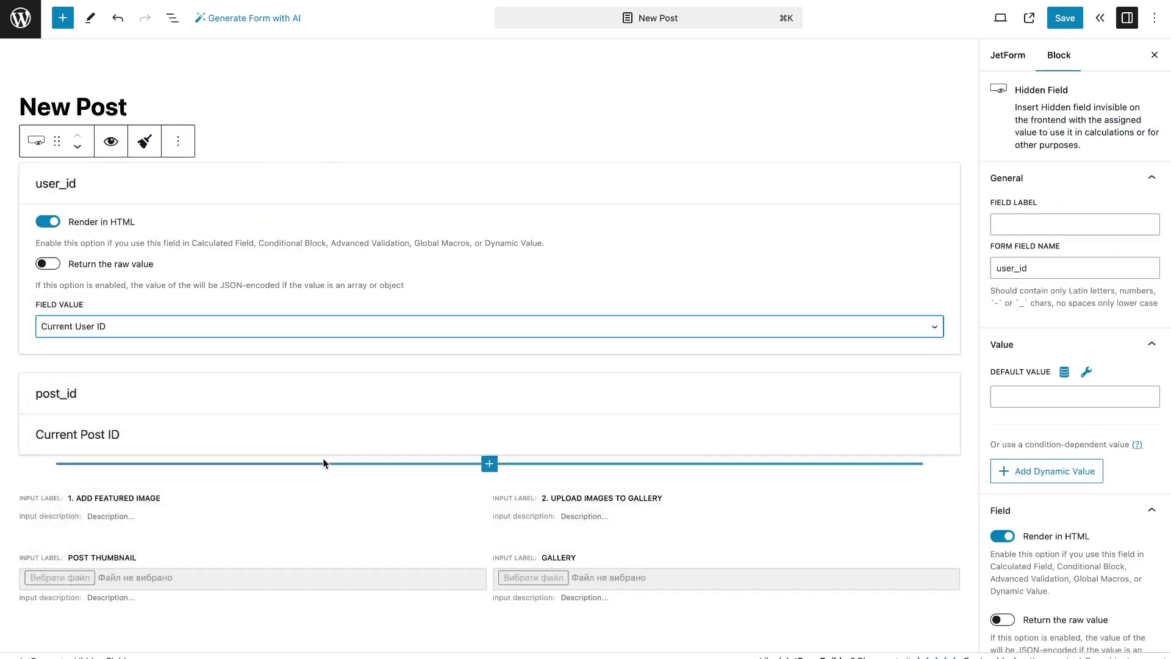
Duplicate it, take its value from Current User Meta post_quantity, and rename it post_quantity
click(178, 140)
click(213, 209)
click(209, 426)
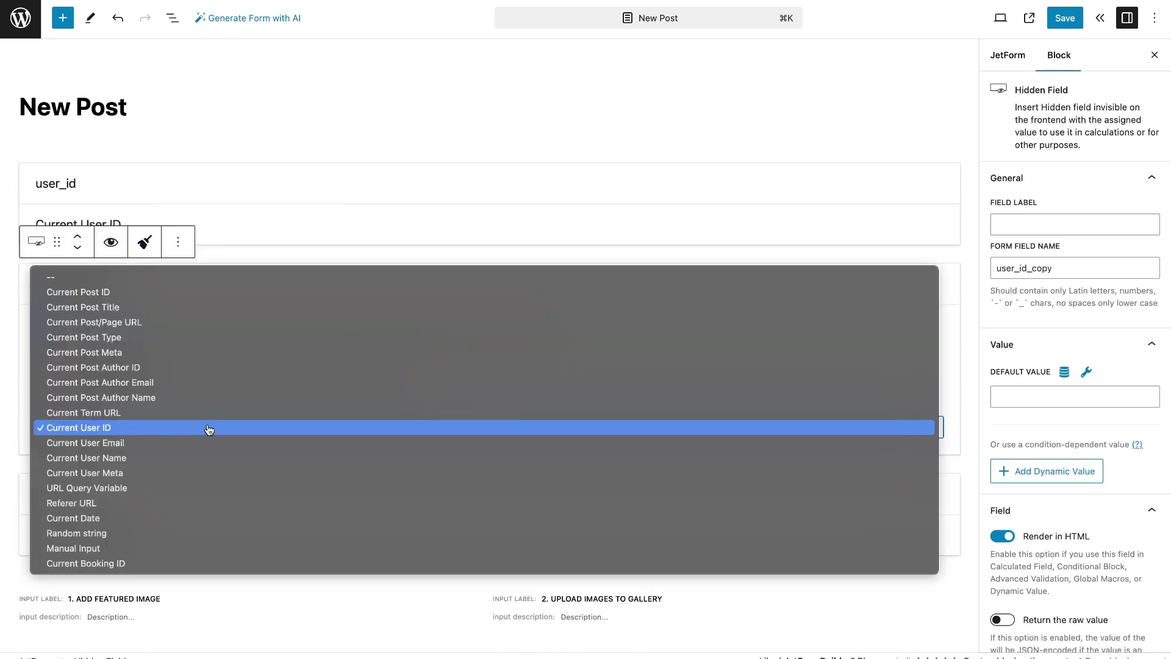
click(207, 458)
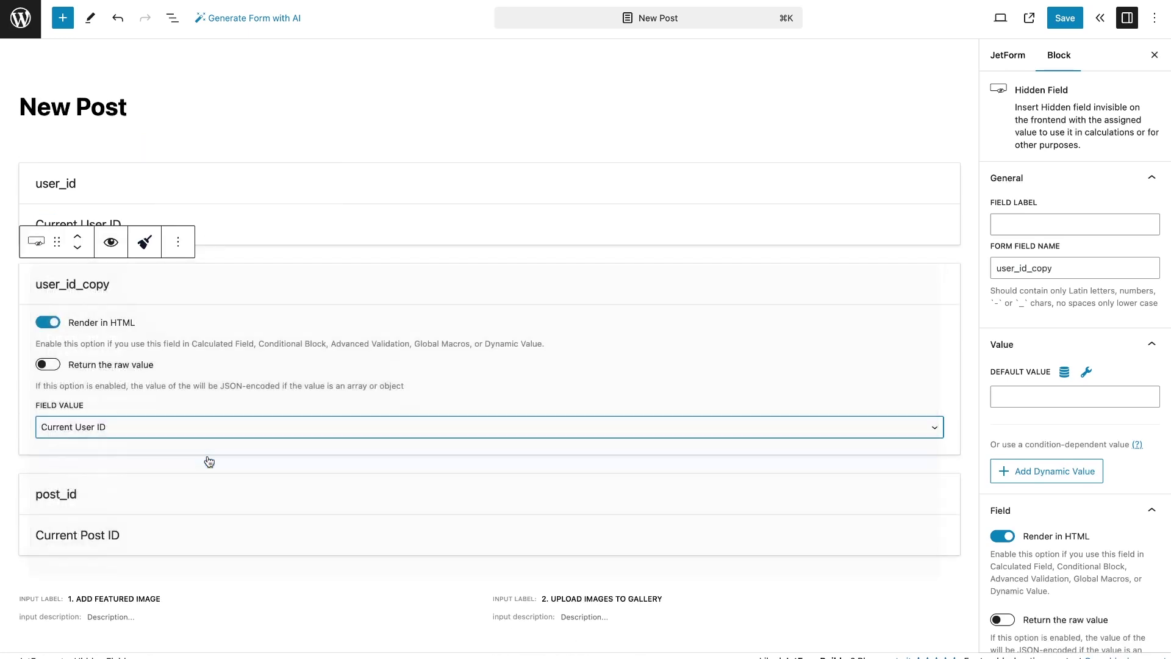
click(154, 422)
click(154, 443)
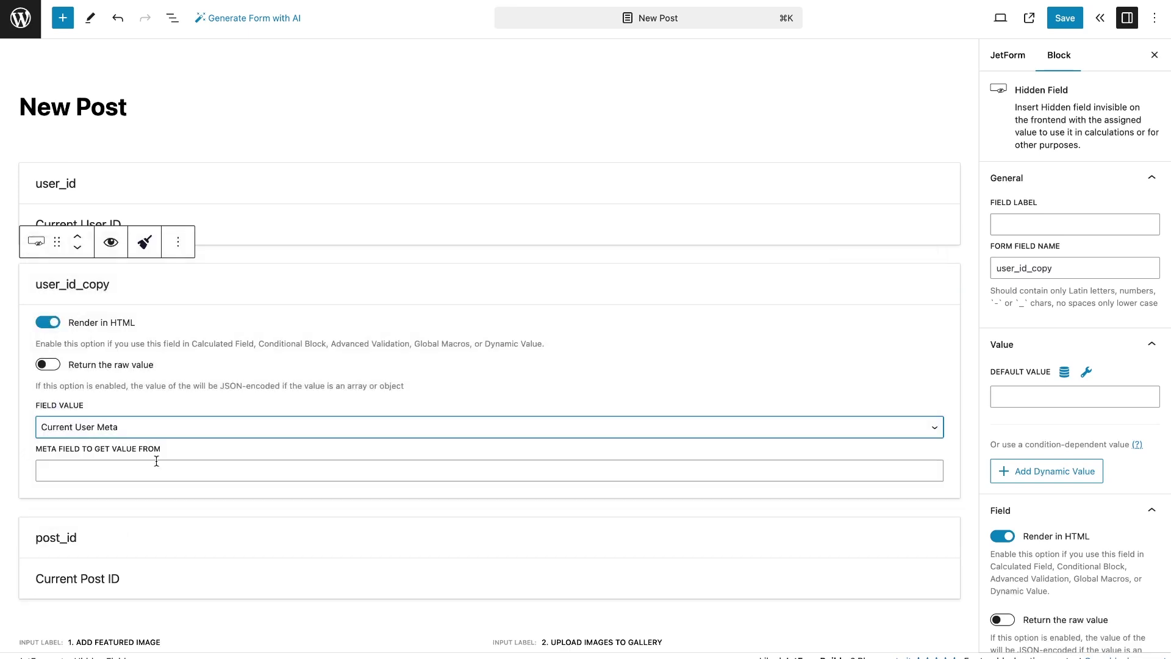
click(157, 463)
text(post_quantity)
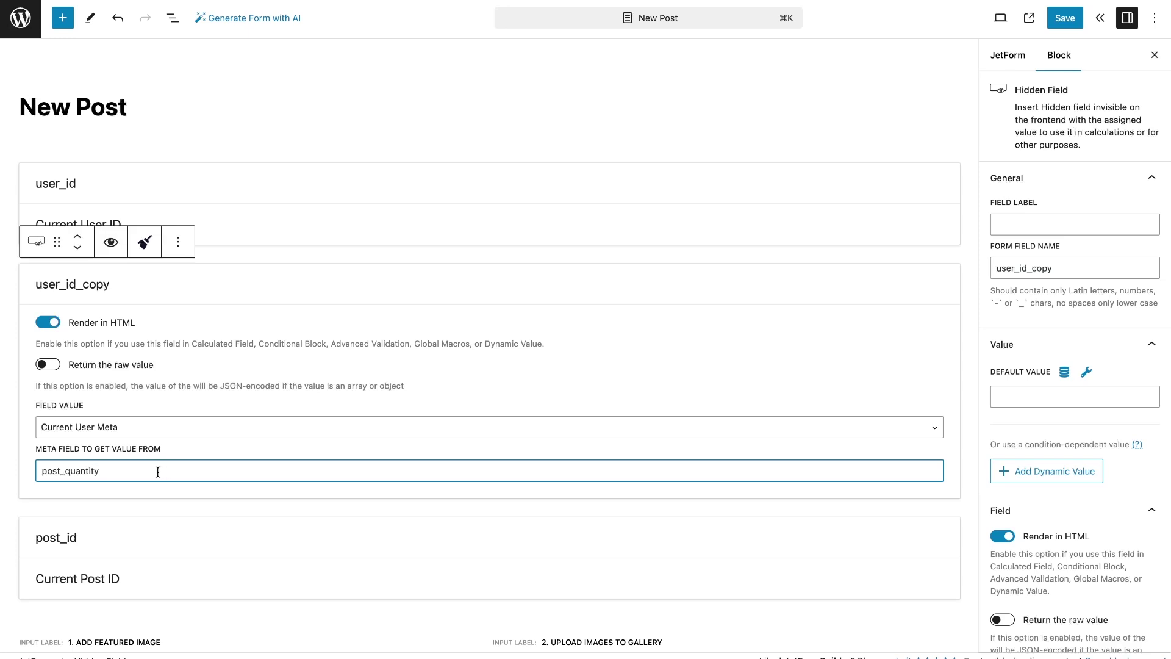
double_click(158, 472)
key(ctrl+c)
double_click(104, 284)
key(ctrl+v)
Add a Calculated Field named quantity with the formula %post_quantity%-1
click(62, 17)
text(calc)
drag(47, 153, 365, 500)
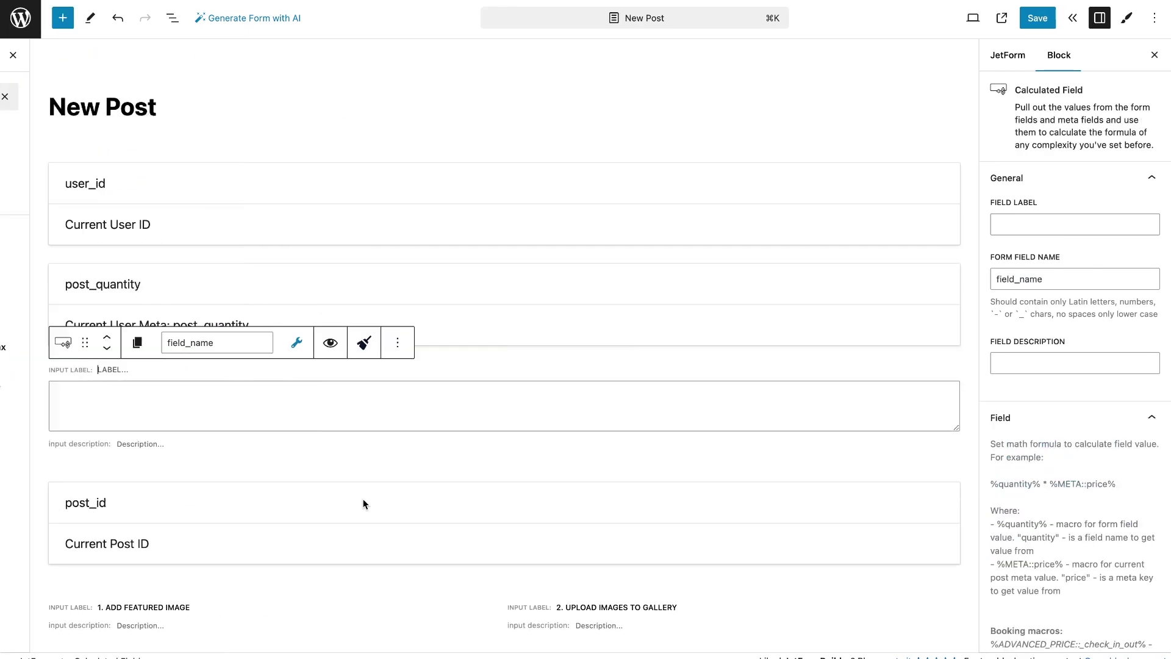
double_click(217, 345)
text(quantity)
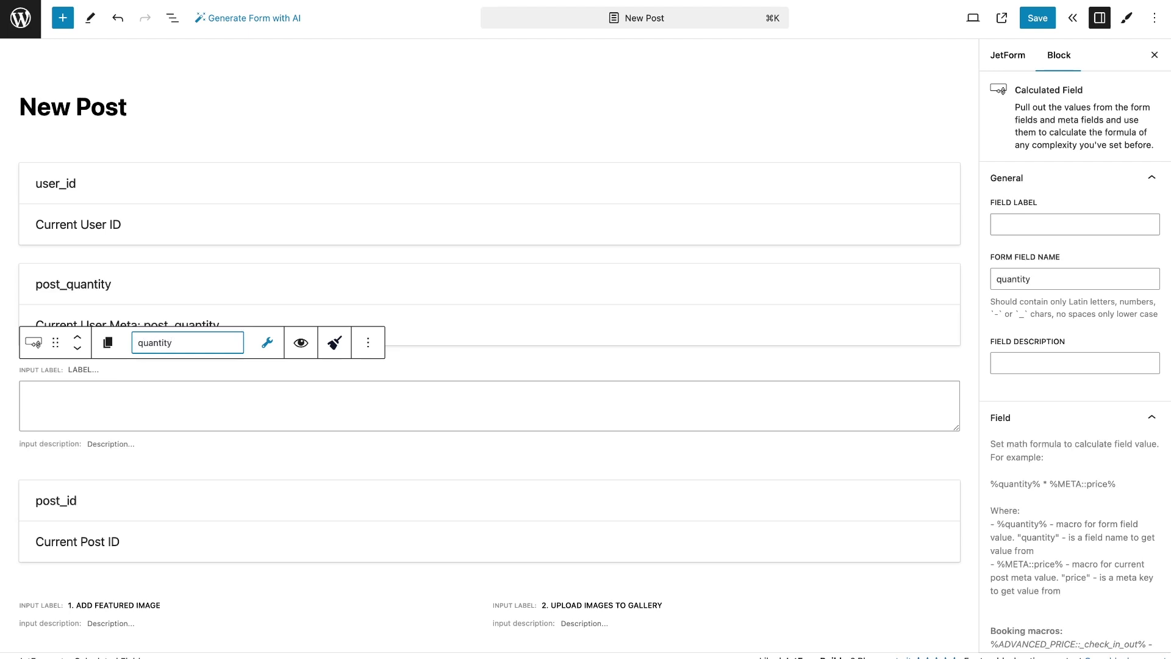
click(267, 343)
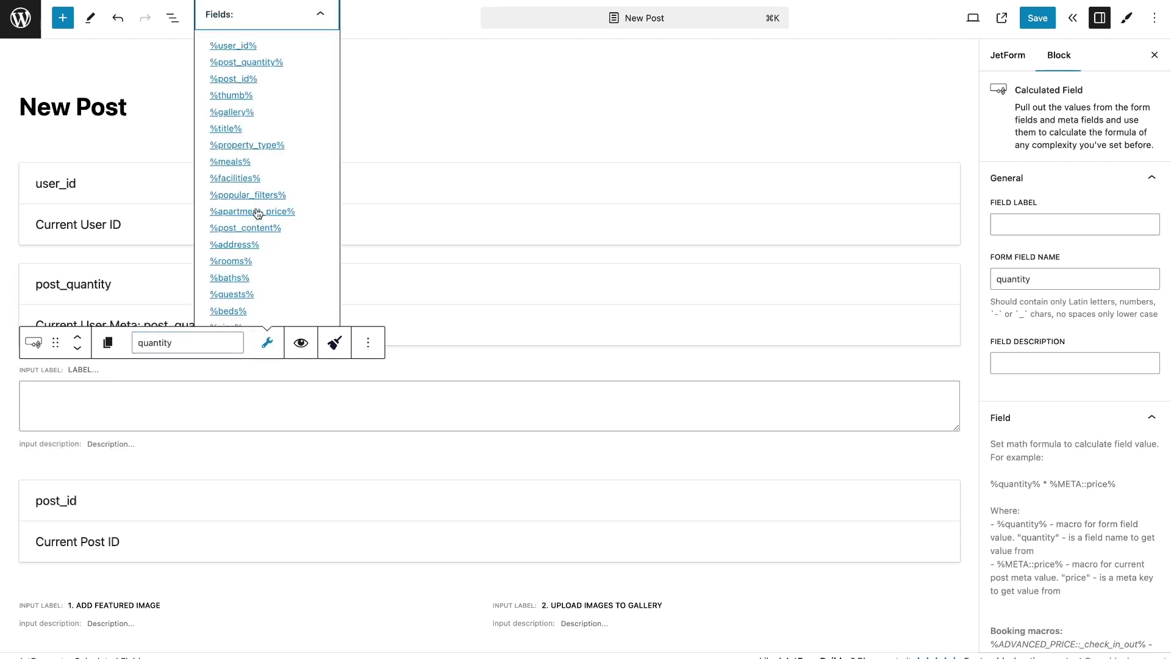
click(246, 62)
click(199, 404)
text(-1)
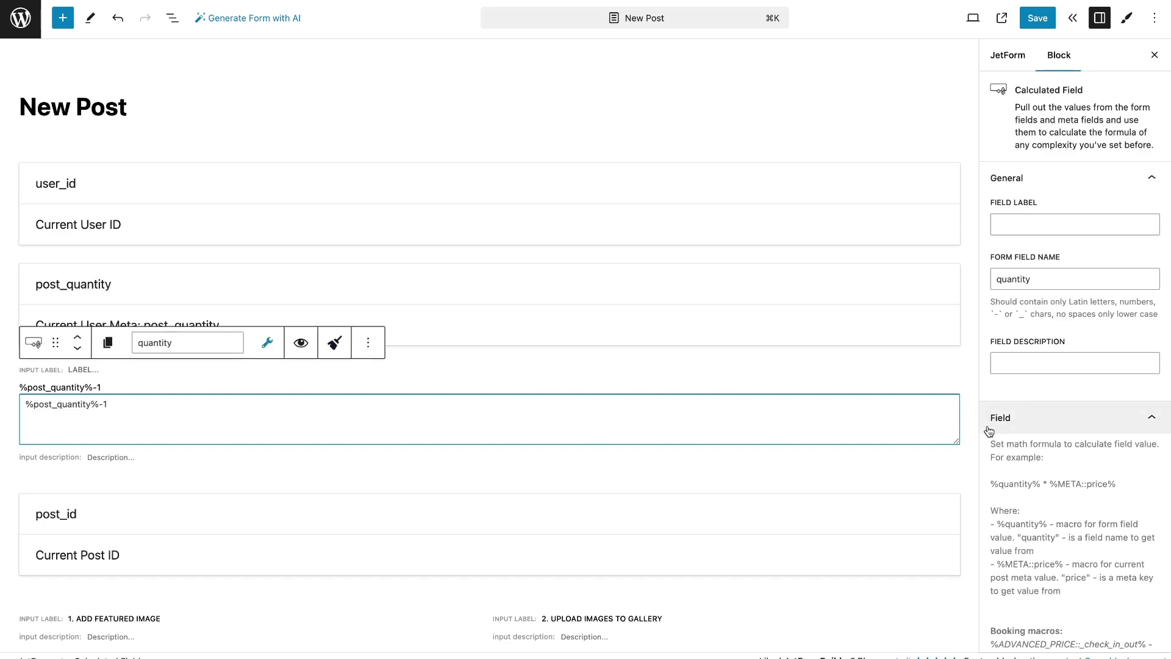
scroll(1000, 427, down, 10)
drag(991, 597, 1120, 593)
Set prefix 'Please note, that after submit you will have' and suffix 'posts left', spaced with &nbsp;
click(1032, 465)
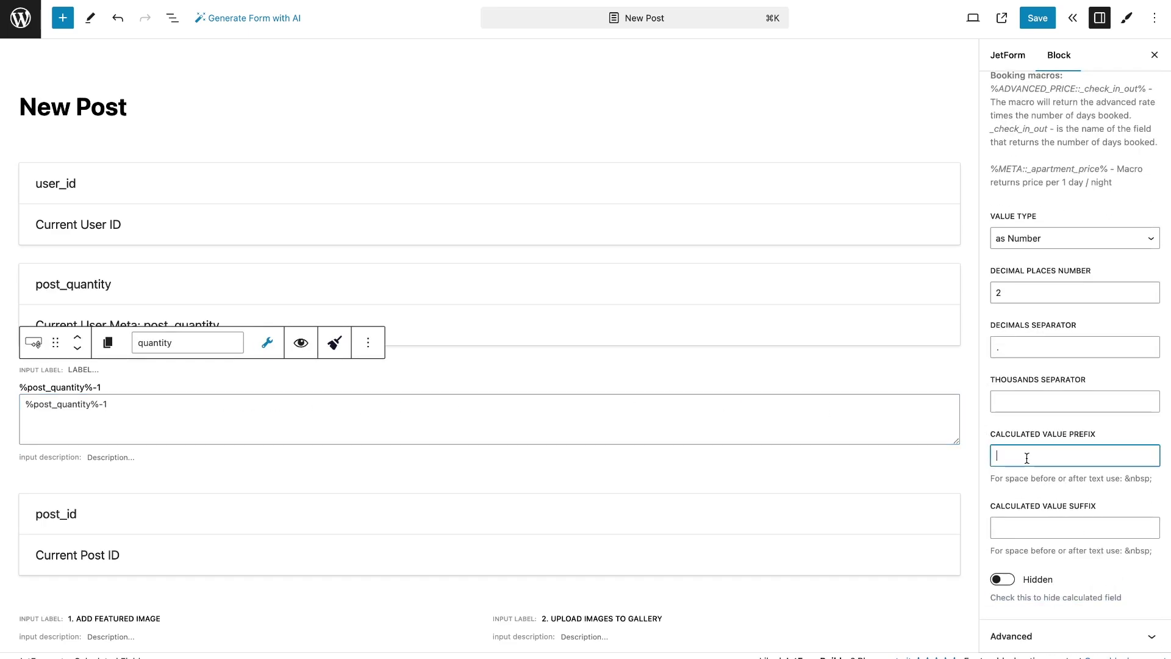
text(Please note, tha)
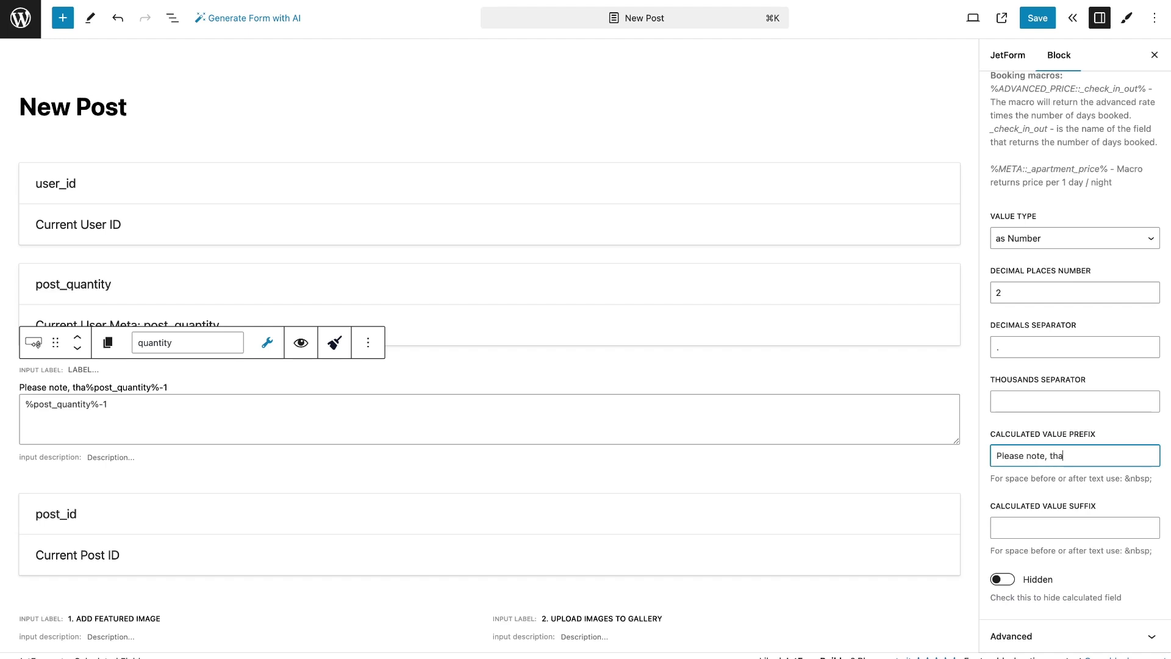
text(t after submit you)
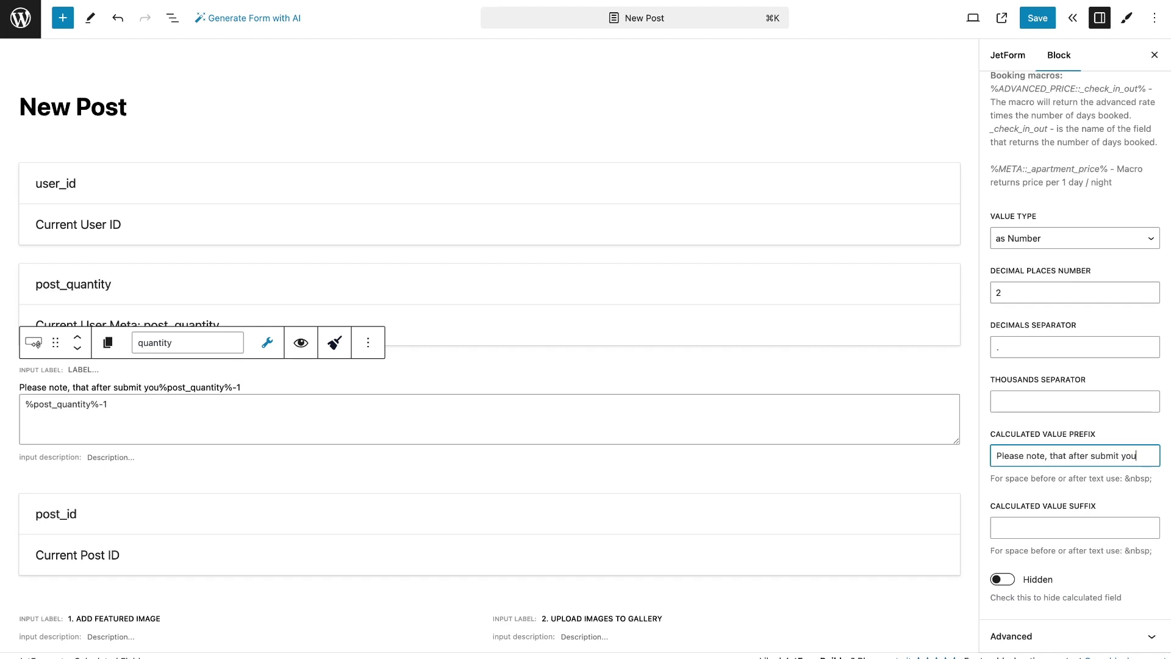
text( will have)
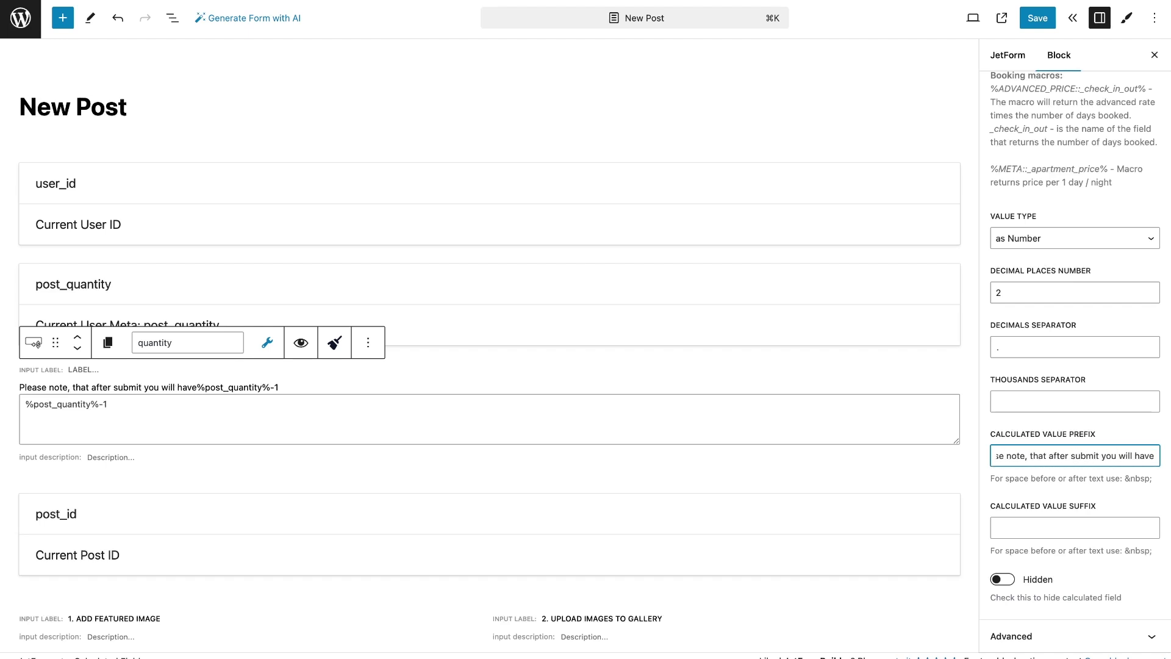
drag(1153, 478, 1124, 479)
click(1148, 457)
key(ctrl+v)
click(1064, 528)
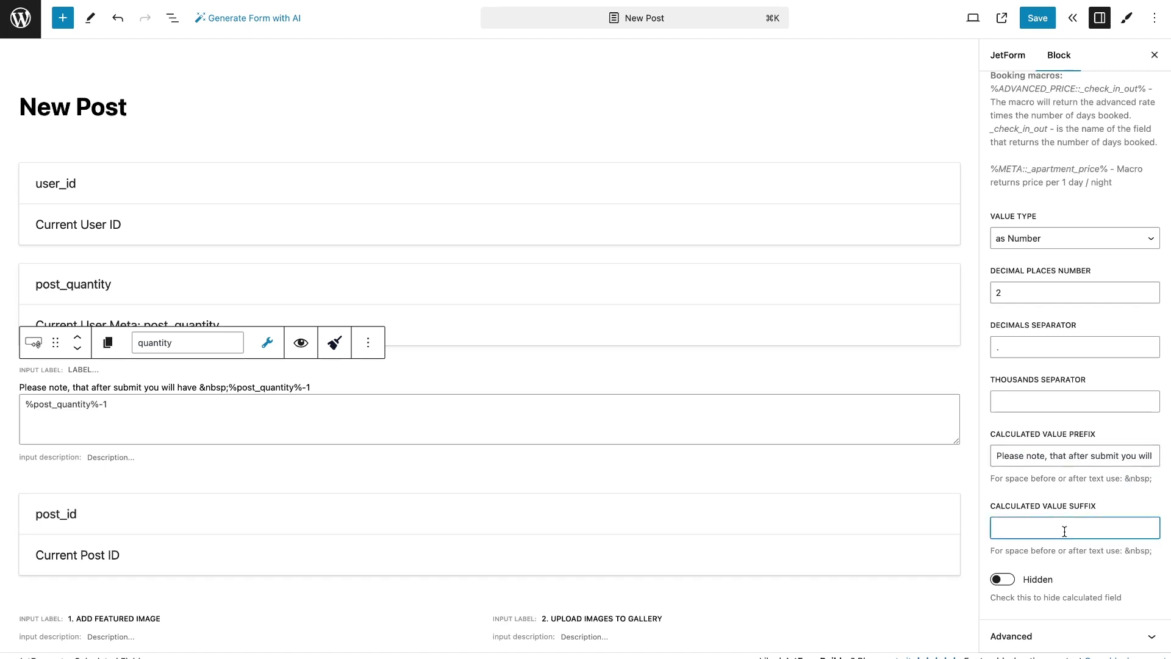
text(left)
drag(1150, 551, 1123, 551)
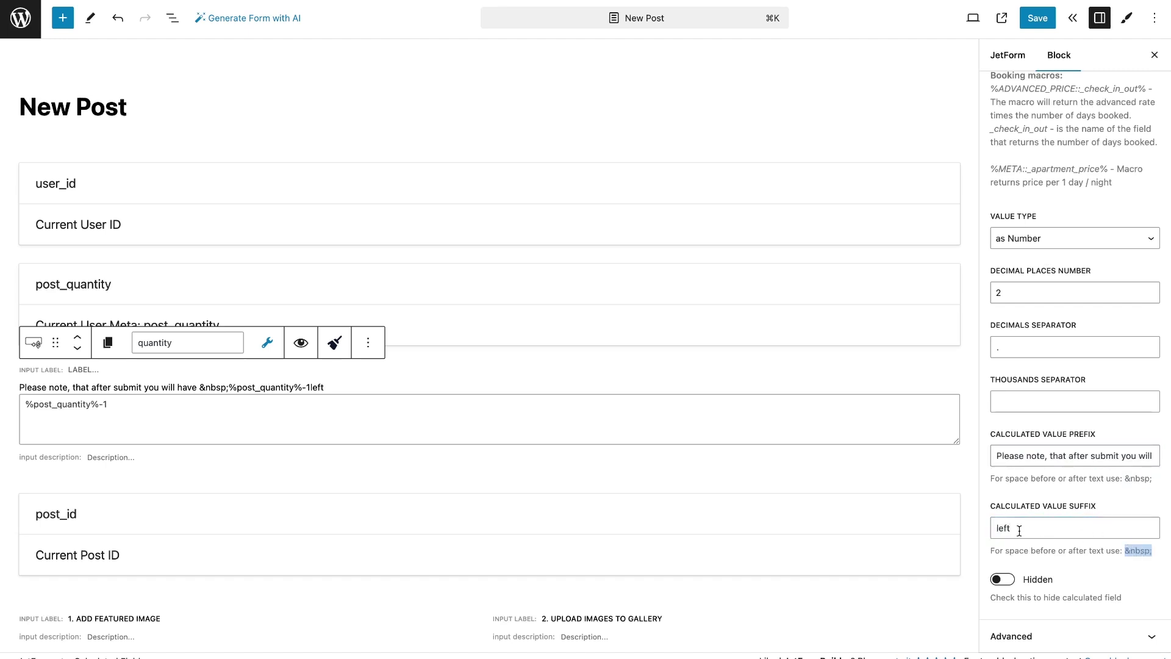
click(1052, 528)
key(Home)
key(ctrl+v)
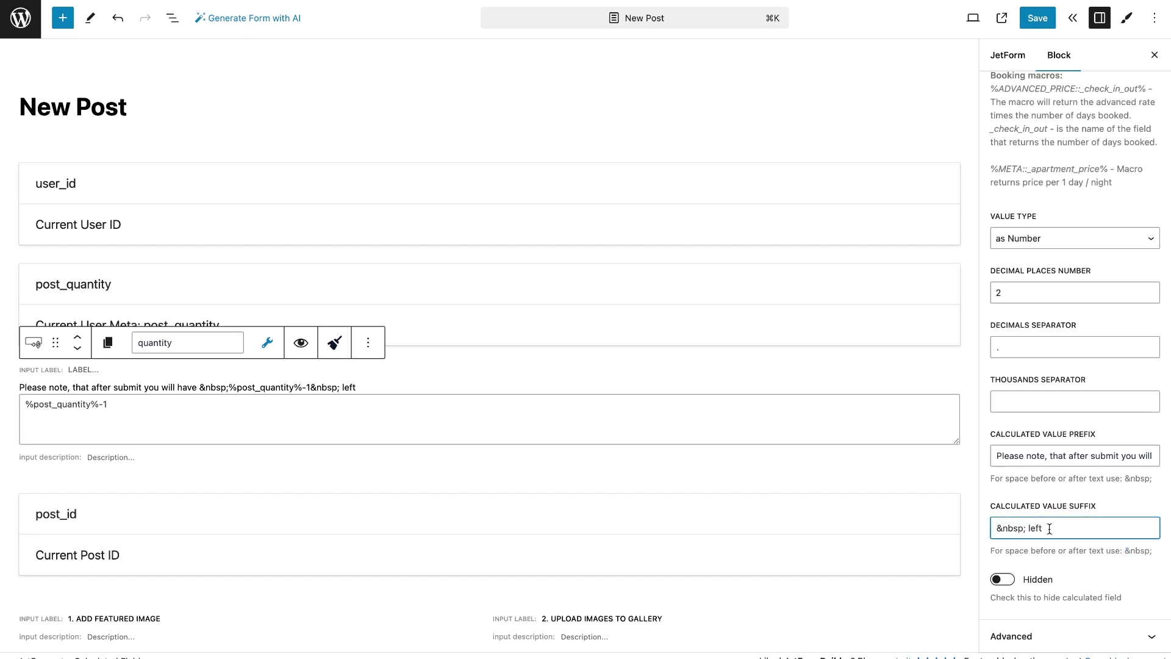
text(posts)
Add an Update User action mapping user_id to User ID and quantity to user meta post_quantity
click(1012, 50)
click(1067, 374)
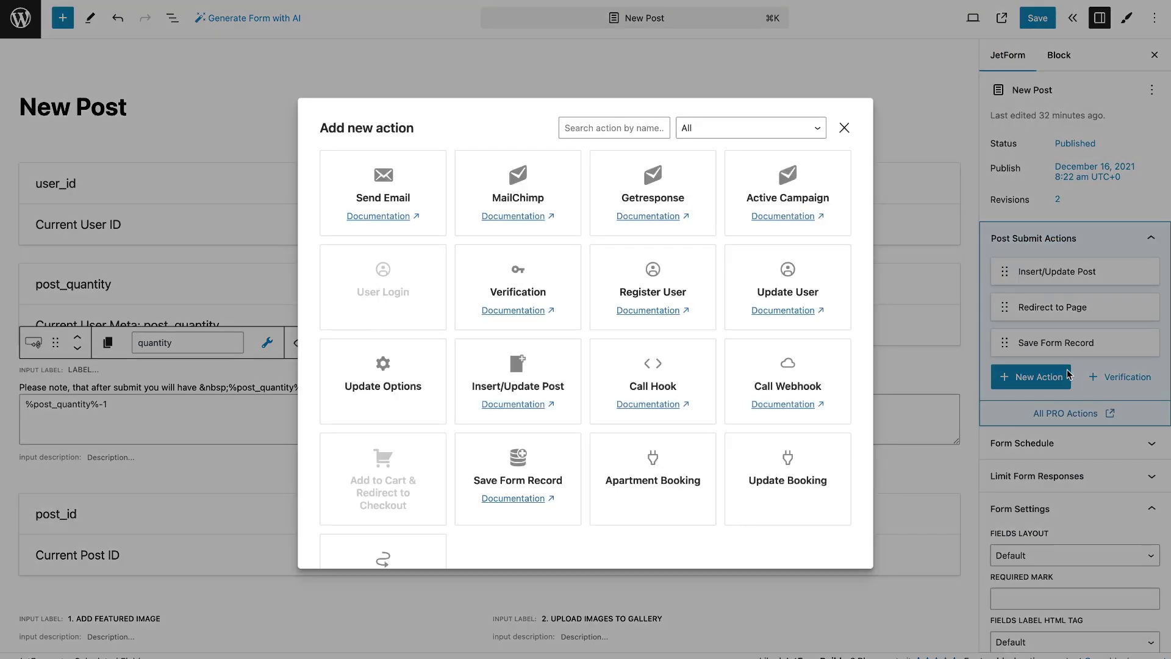
click(844, 293)
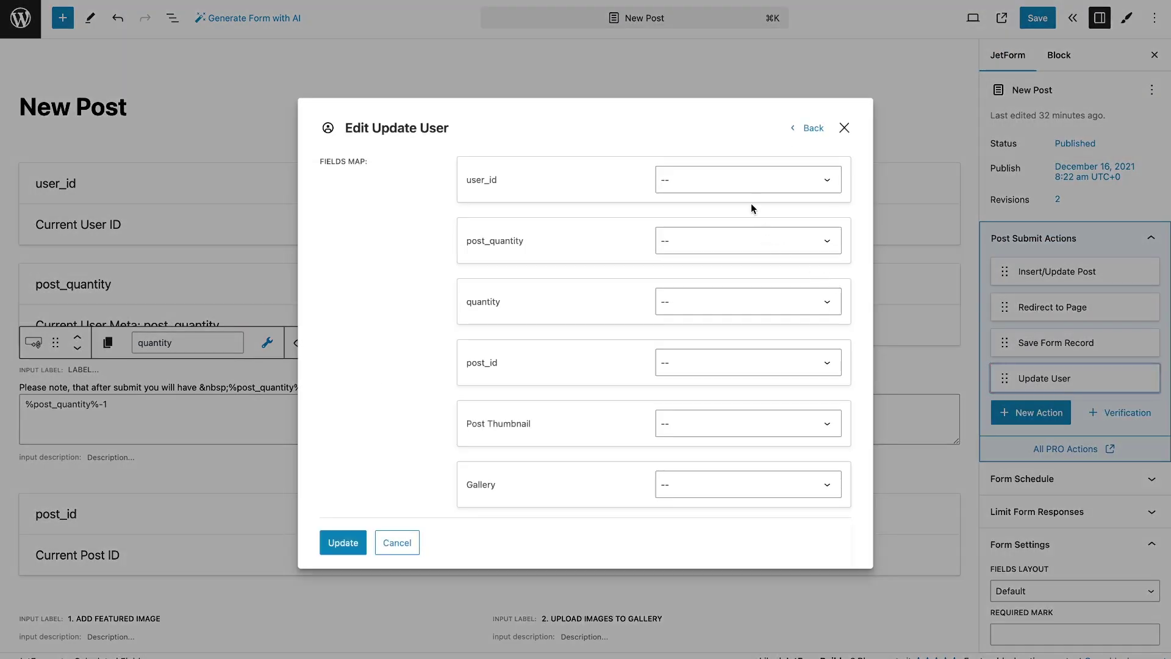
click(743, 183)
click(743, 195)
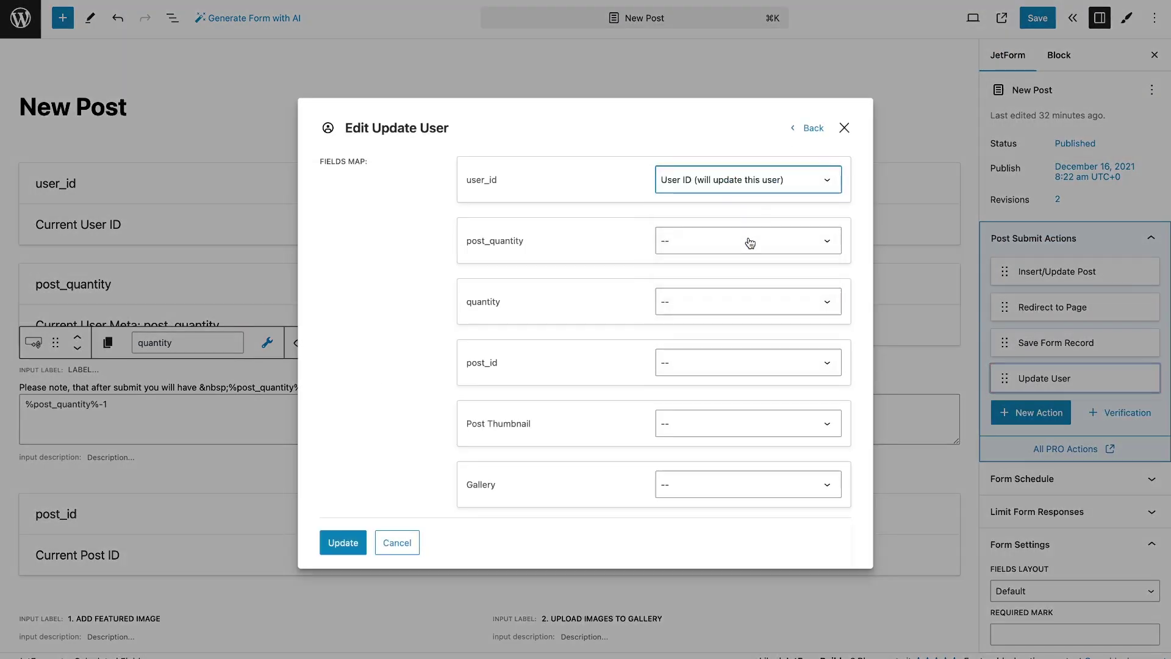
click(750, 302)
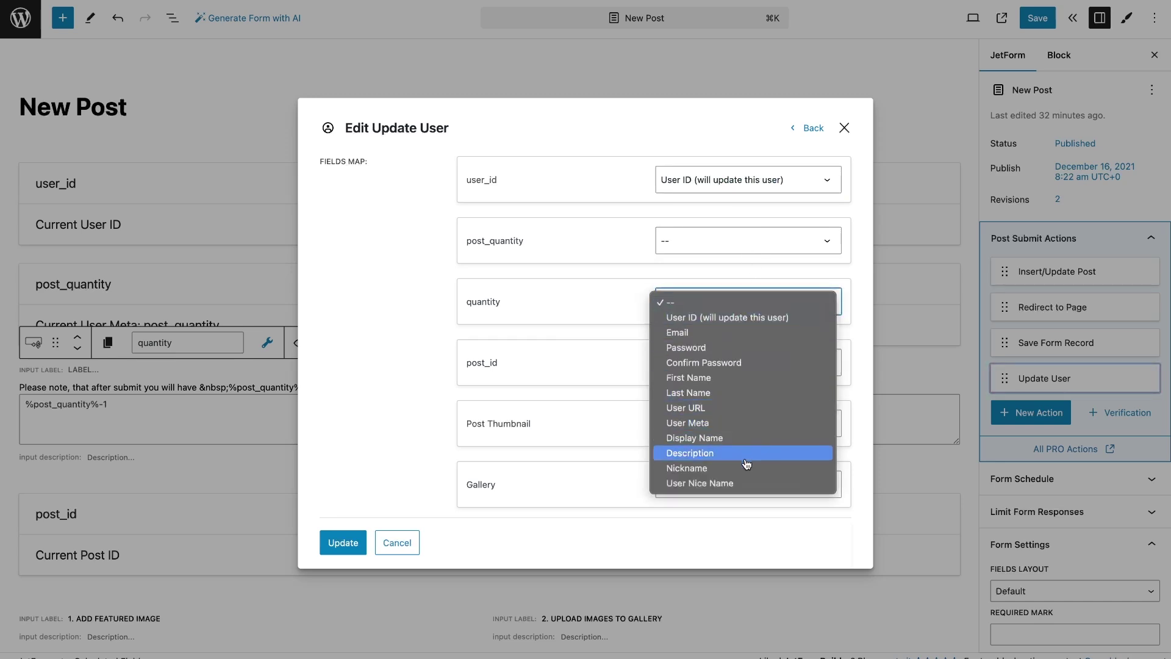
click(738, 423)
click(781, 340)
text(post)
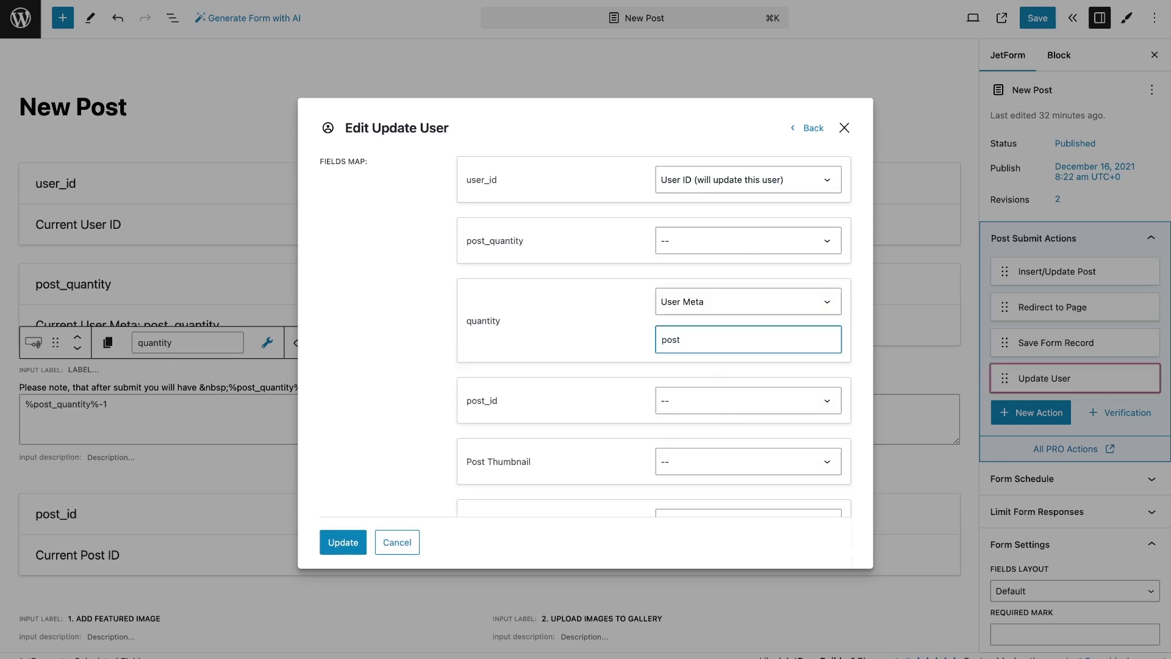
text(_quantity)
Confirm the action, move it right after Insert/Update Post, and save the New Post form
click(359, 537)
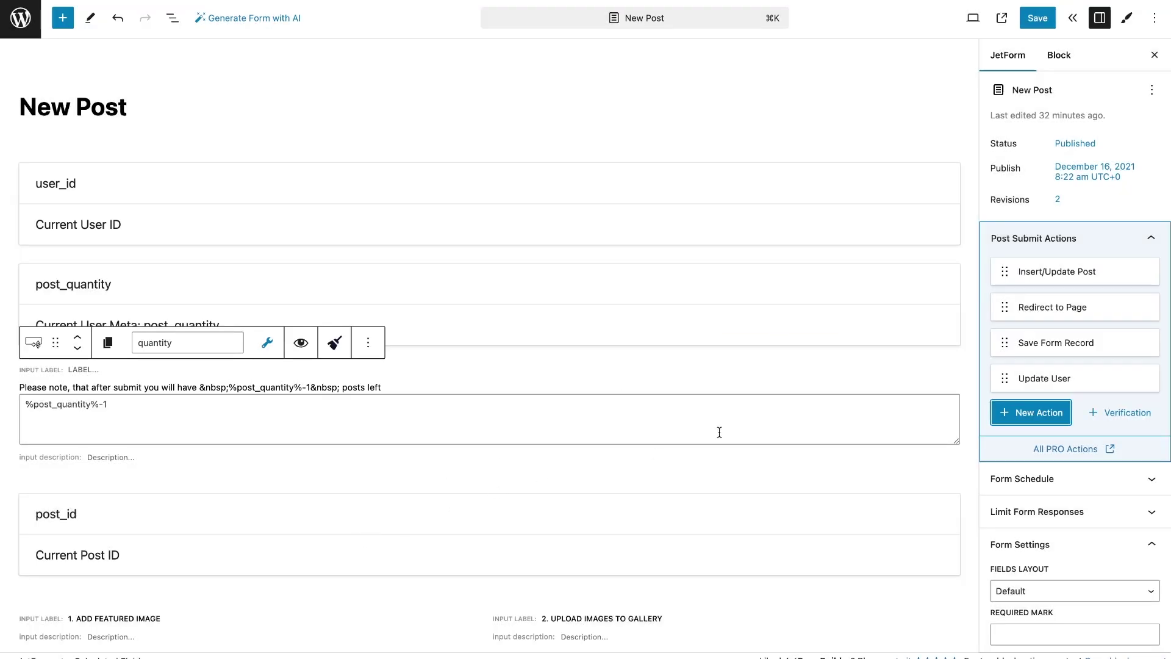
drag(1004, 379, 1003, 288)
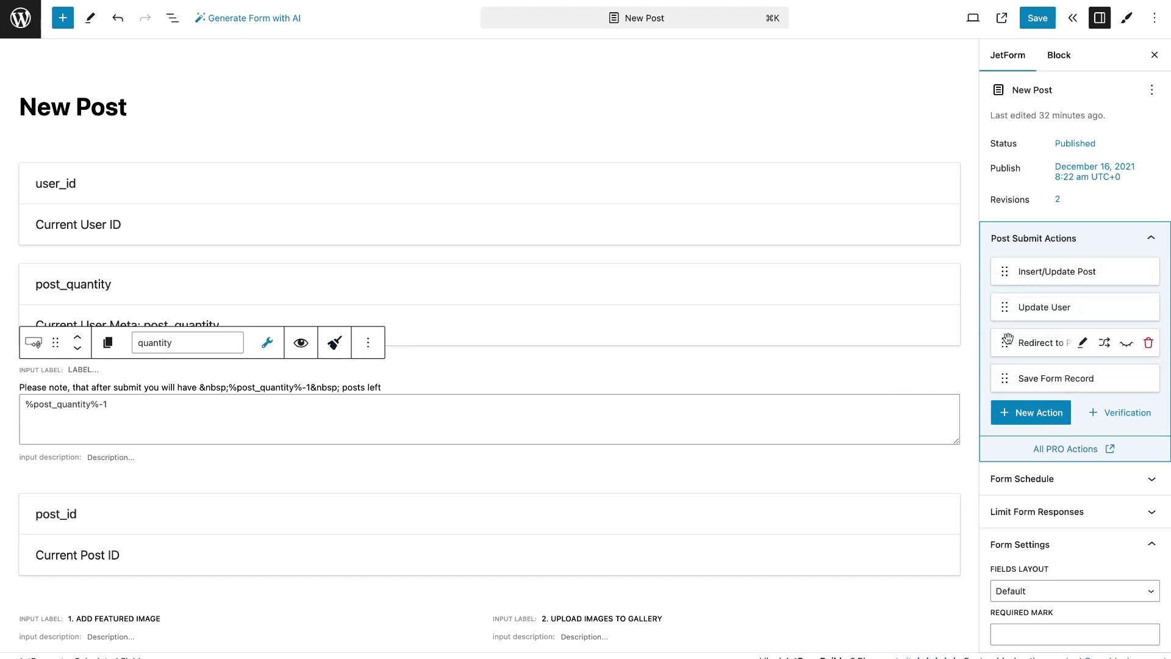
click(1043, 20)
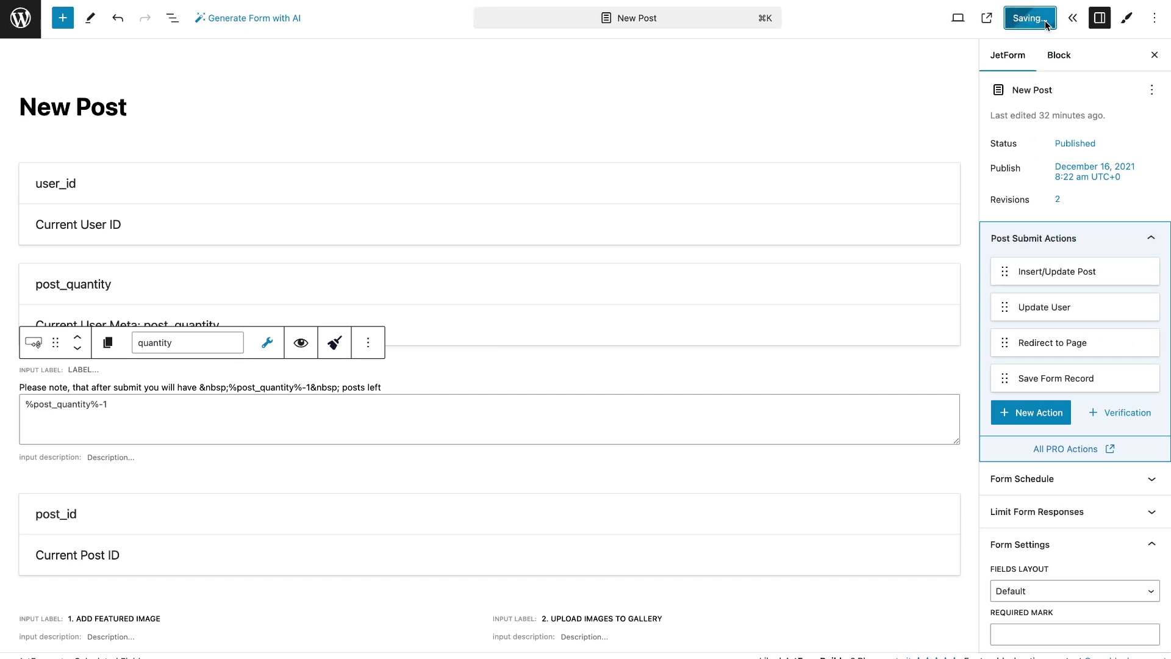
key(ctrl+Tab)
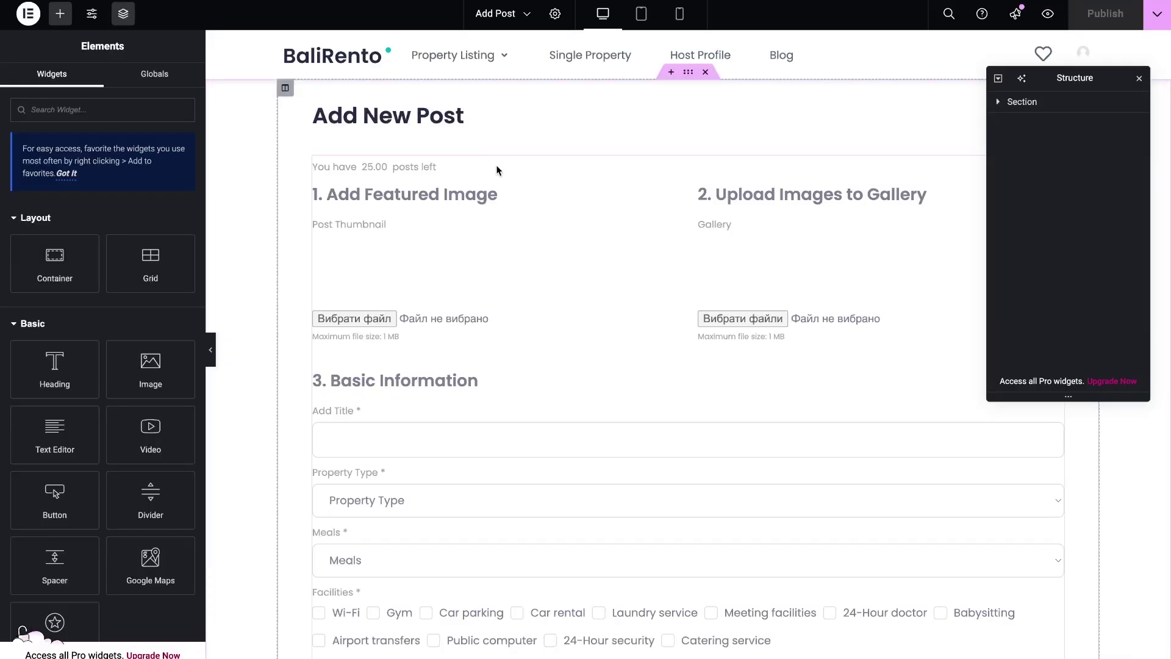
Select the Add Post page's JetForm widget and expand Advanced > Dynamic Visibility
click(494, 183)
click(167, 80)
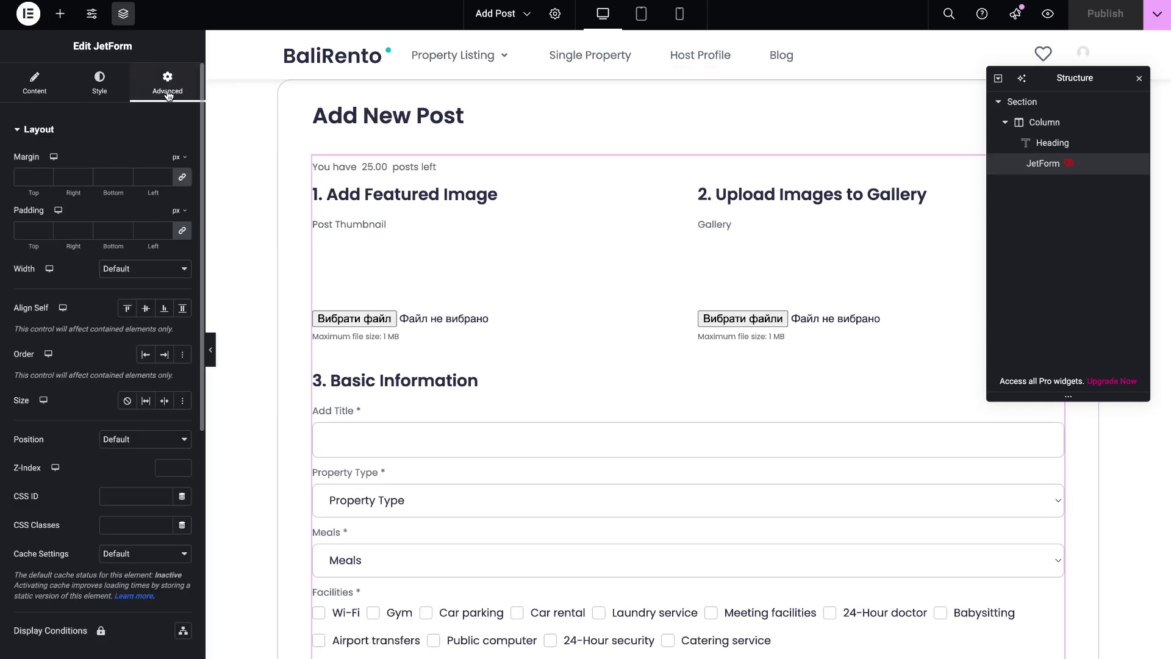
scroll(170, 158, down, 5)
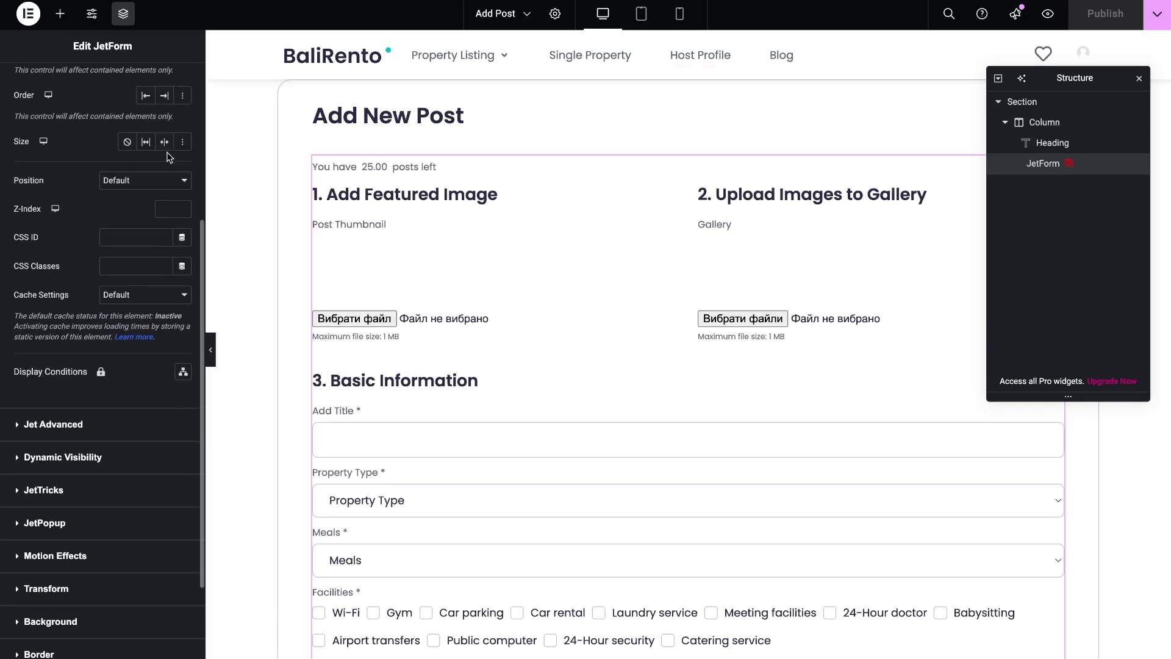
click(132, 425)
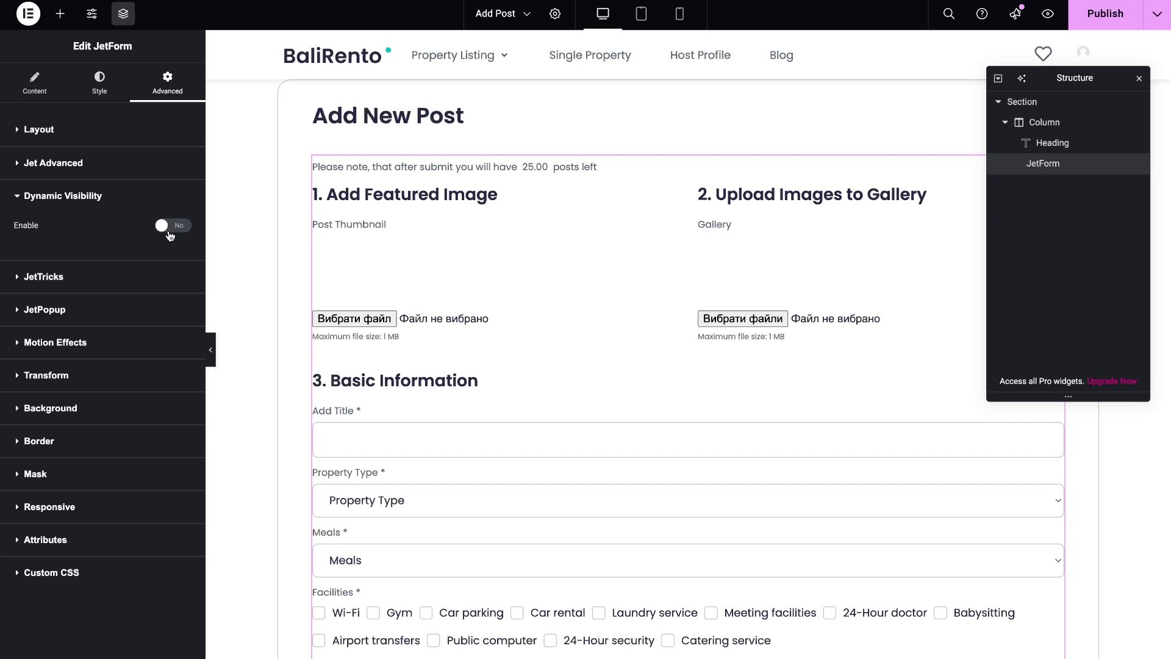
Enable Dynamic Visibility, showing the element when a 'Greater than' condition is met
click(170, 236)
click(165, 272)
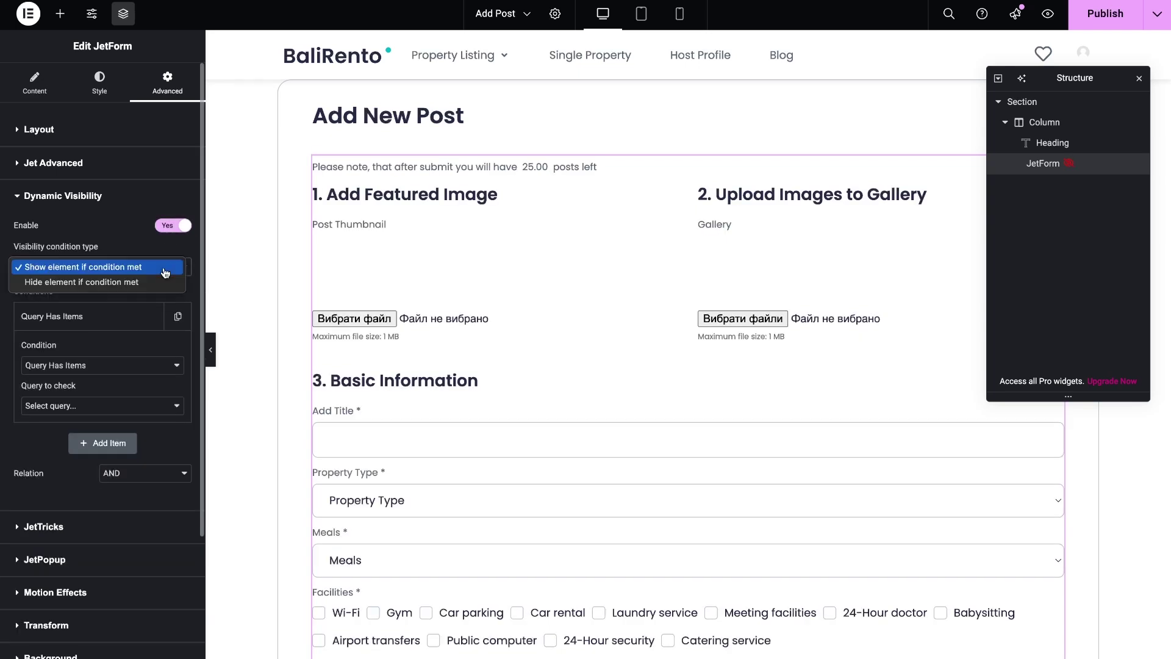
click(165, 271)
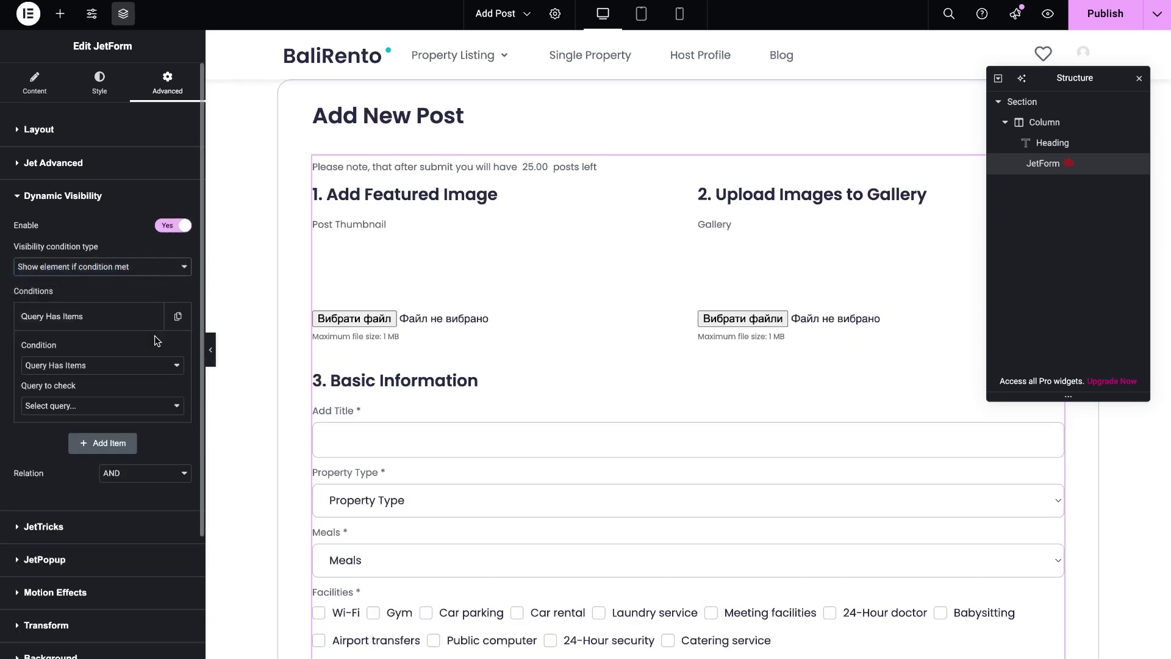
click(150, 366)
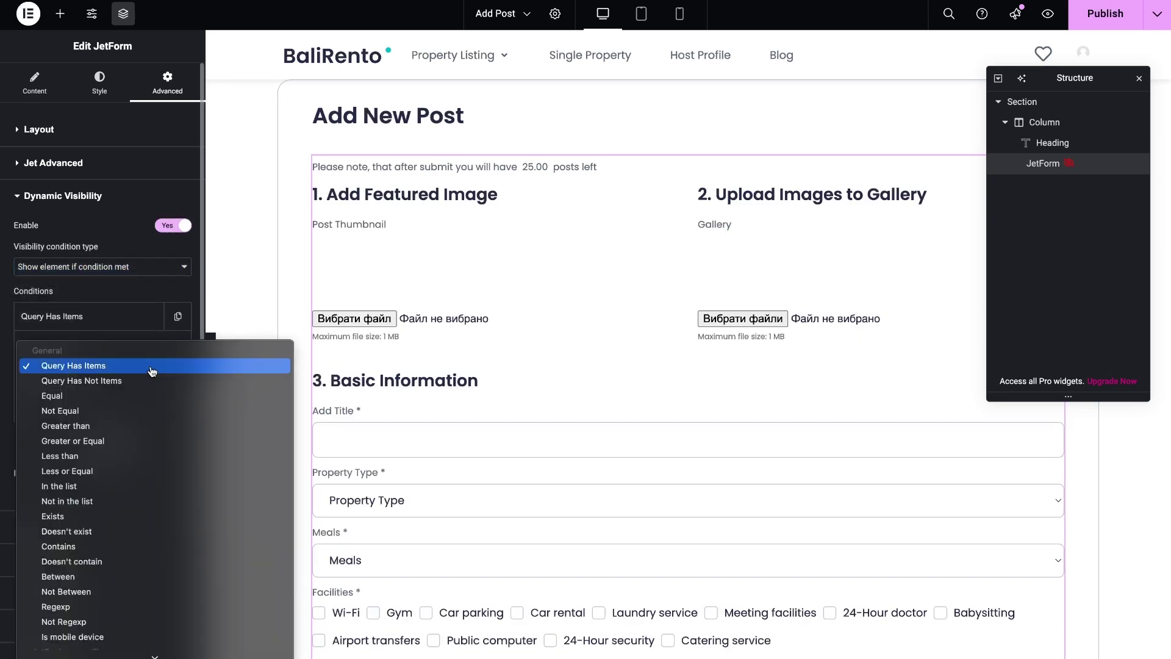
click(149, 426)
click(63, 373)
click(63, 374)
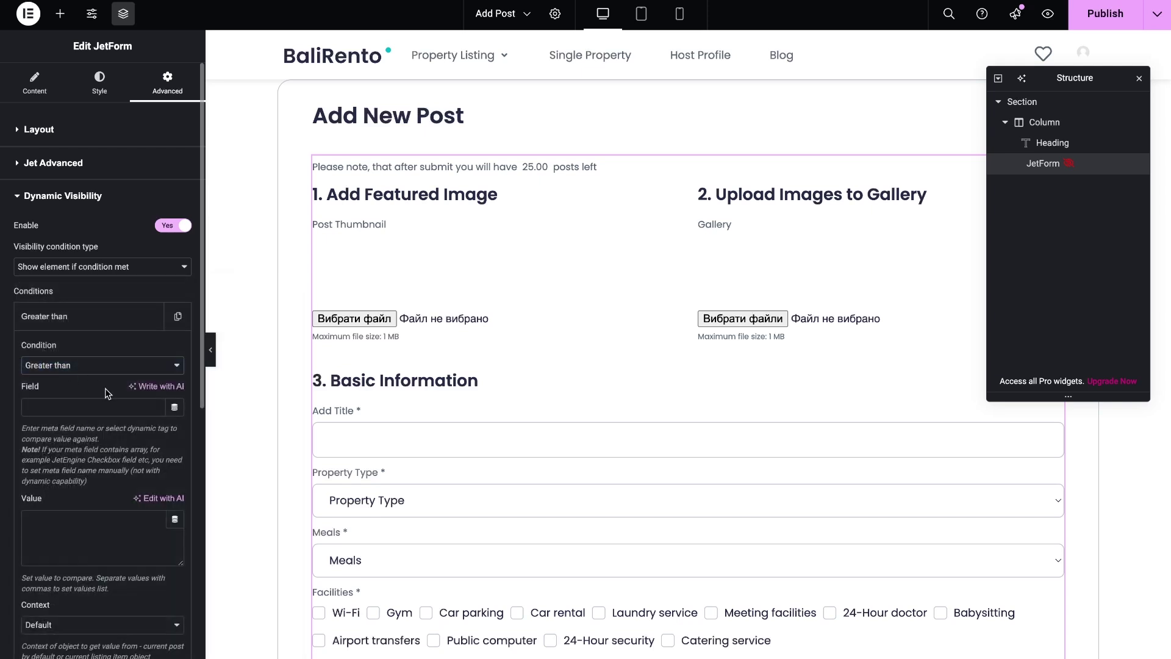
Compare the current user's Post quantity field against value 0, then publish the page
click(175, 409)
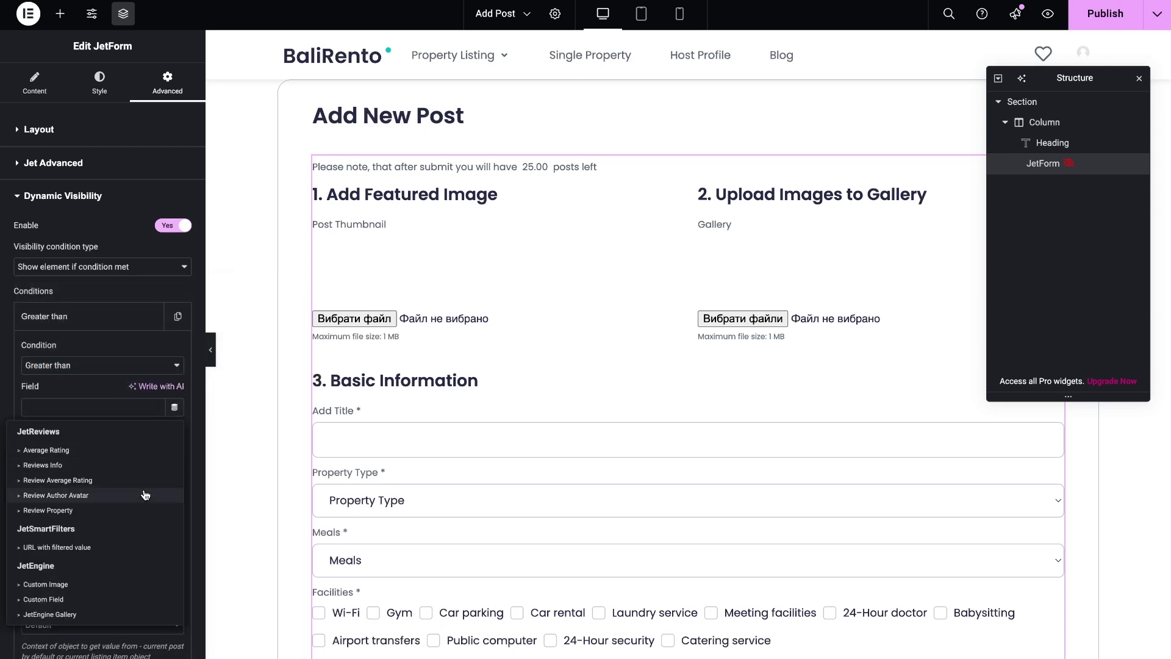
scroll(144, 495, down, 3)
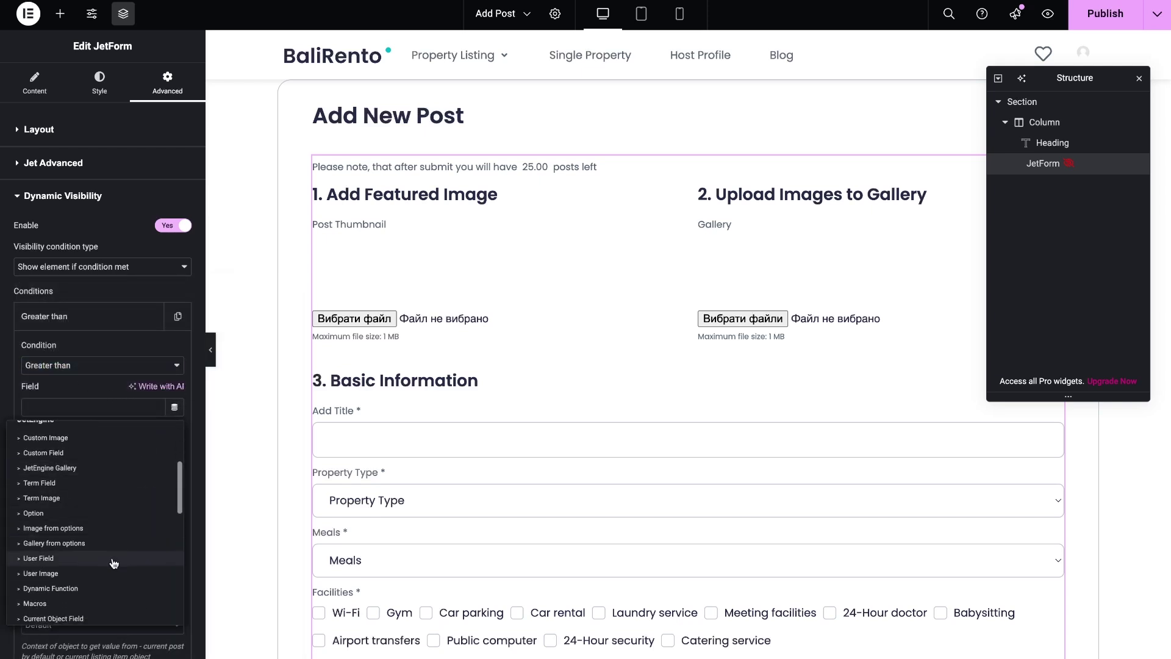
click(110, 564)
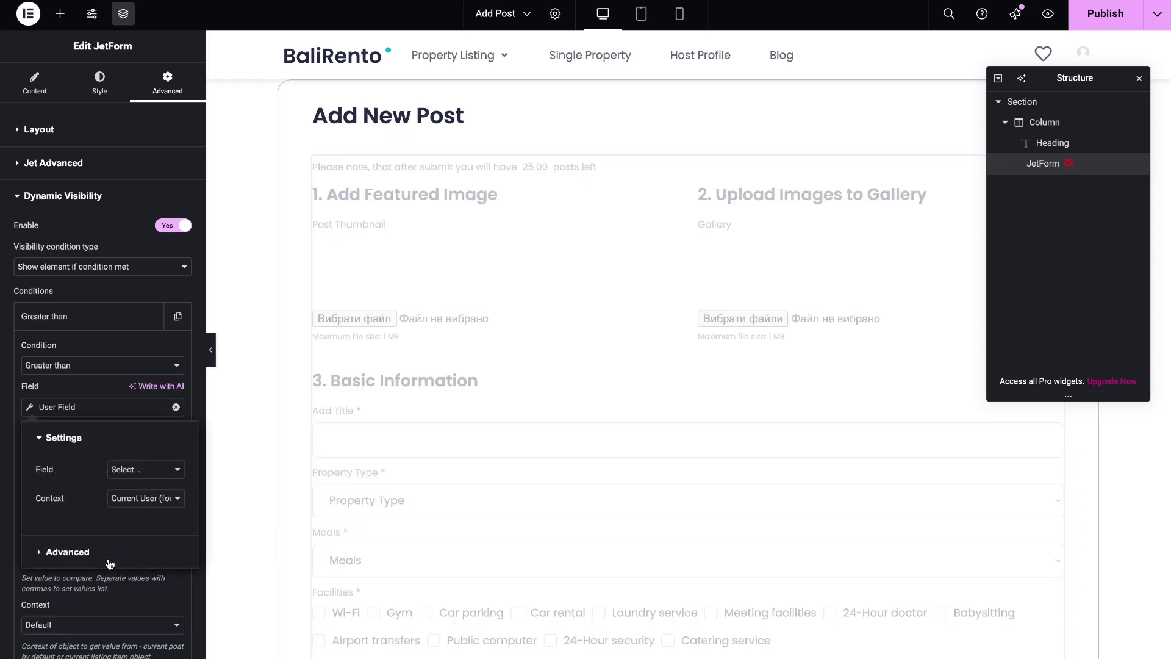
click(136, 470)
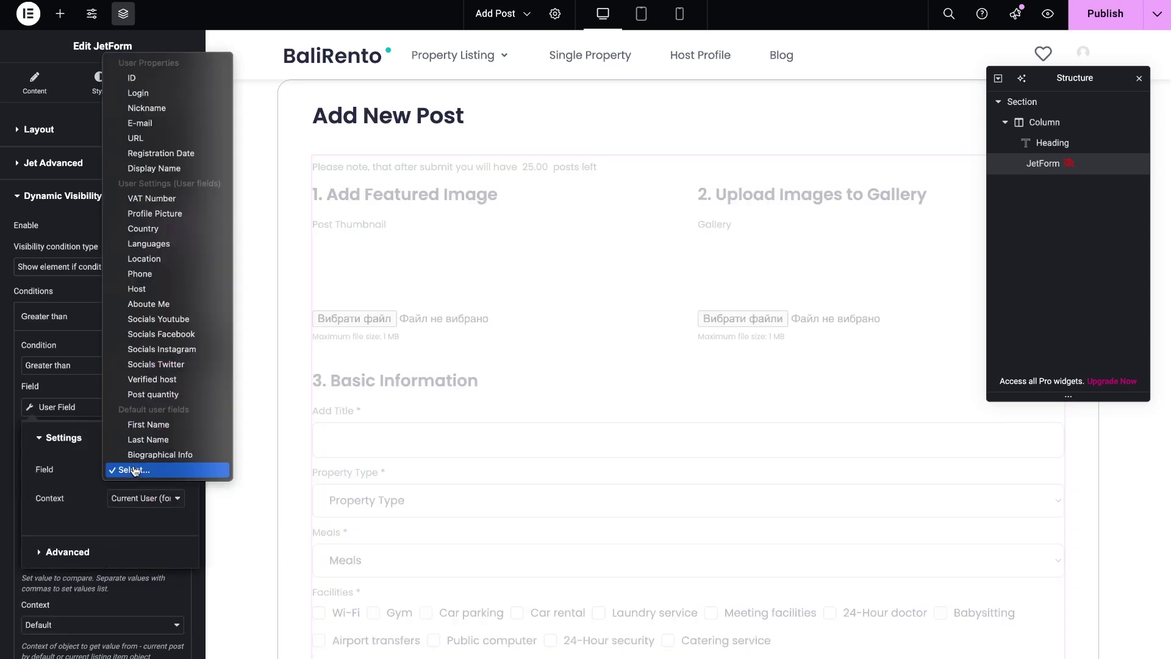
click(150, 394)
click(163, 511)
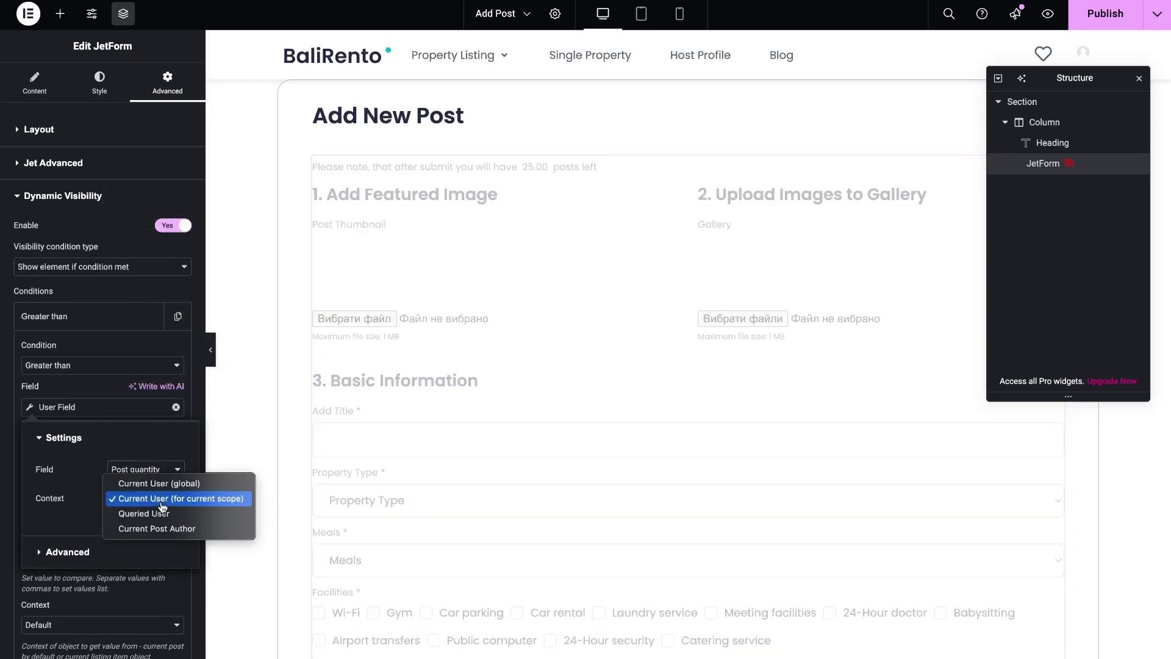
click(162, 511)
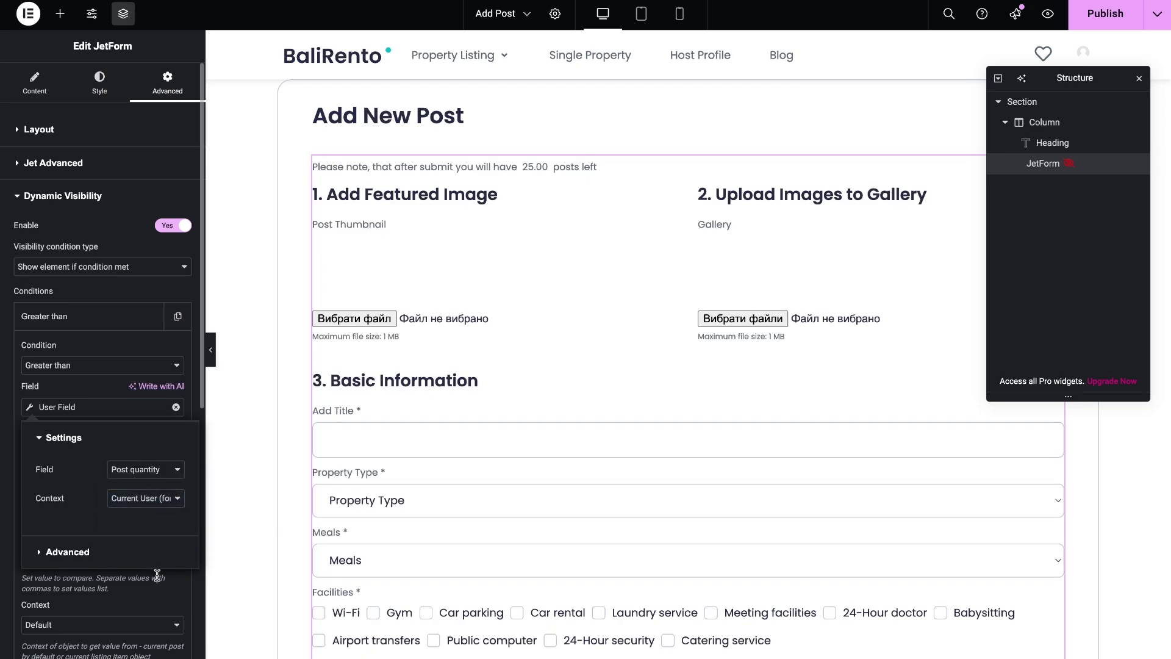
click(156, 568)
click(133, 544)
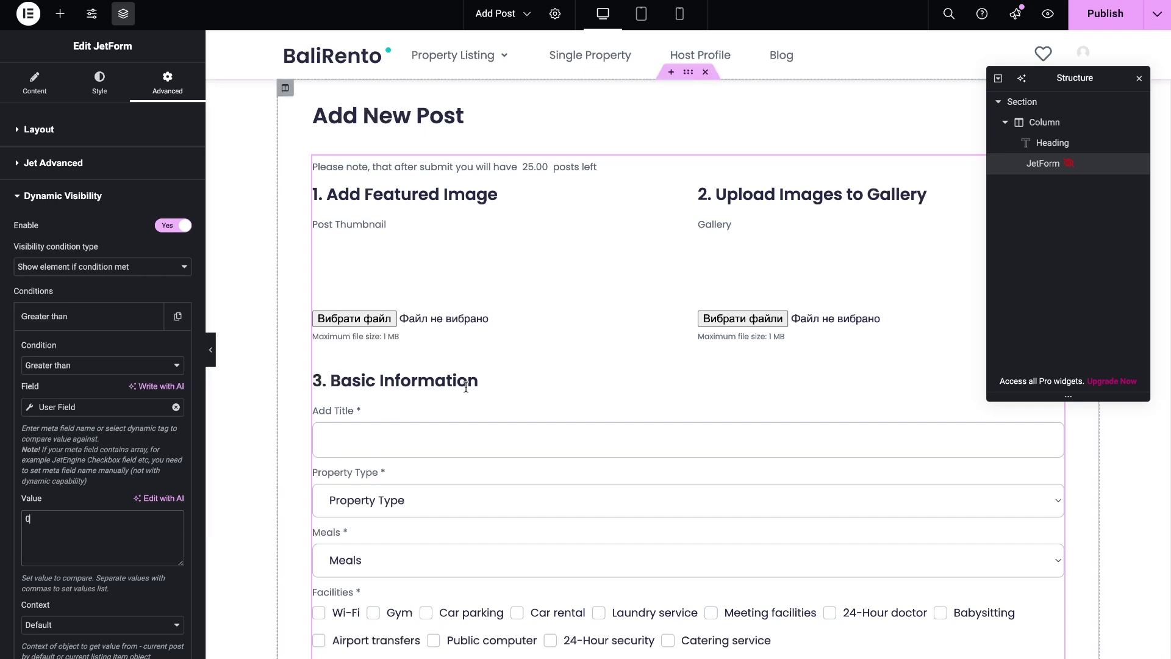
click(1085, 22)
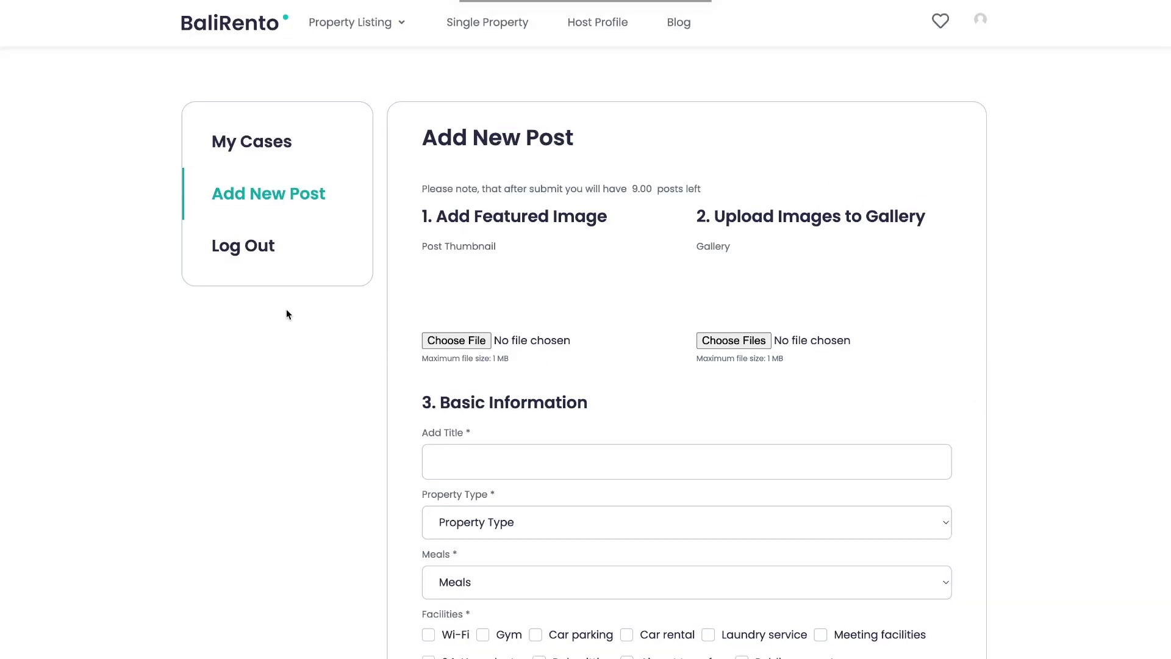
Upload the villa photo as the featured image and gallery image, then enter the listing title
click(466, 340)
double_click(311, 306)
click(732, 341)
double_click(305, 314)
scroll(305, 315, down, 3)
click(525, 339)
text(Bali Villa)
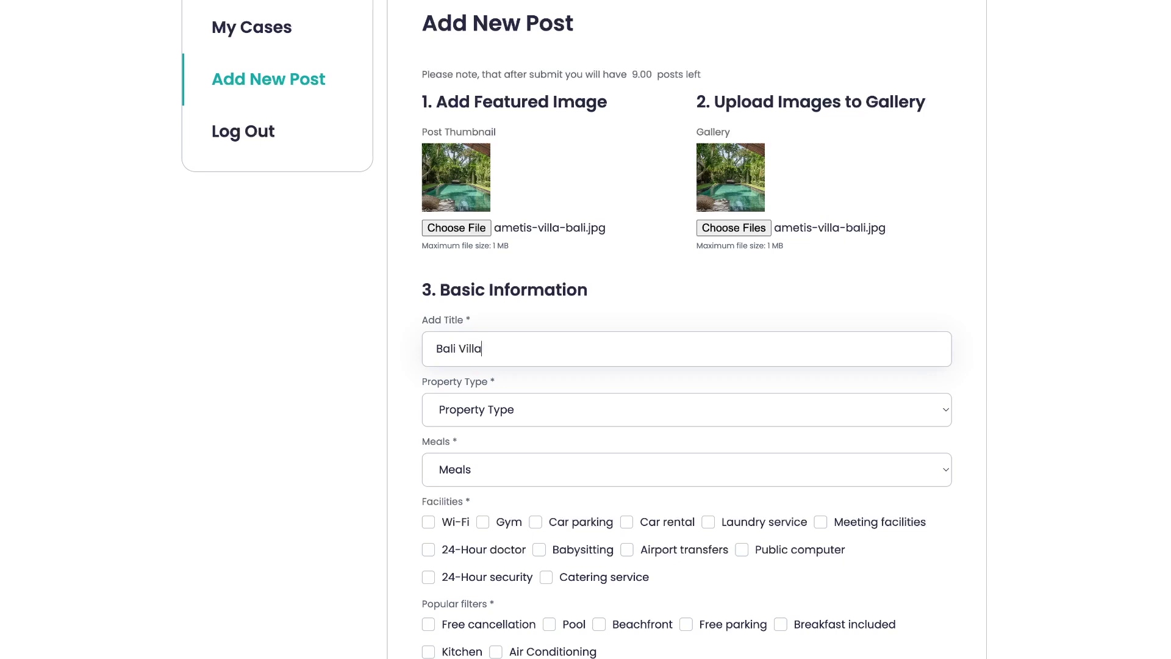
Set the property type to Villa and meals to Self Catering
scroll(514, 299, down, 3)
click(514, 298)
click(521, 390)
click(470, 361)
click(495, 433)
Tick Wi-Fi, Gym, Car parking, Car rental, Public computer, 24-Hour security and Free cancellation
scroll(495, 432, down, 3)
click(428, 312)
click(483, 311)
click(534, 312)
click(626, 311)
click(742, 339)
click(512, 369)
scroll(500, 360, down, 2)
click(493, 349)
Enter a nightly price of 100, content 'Bali villa' and address 'Bali'
scroll(492, 348, down, 2)
click(512, 329)
text(100)
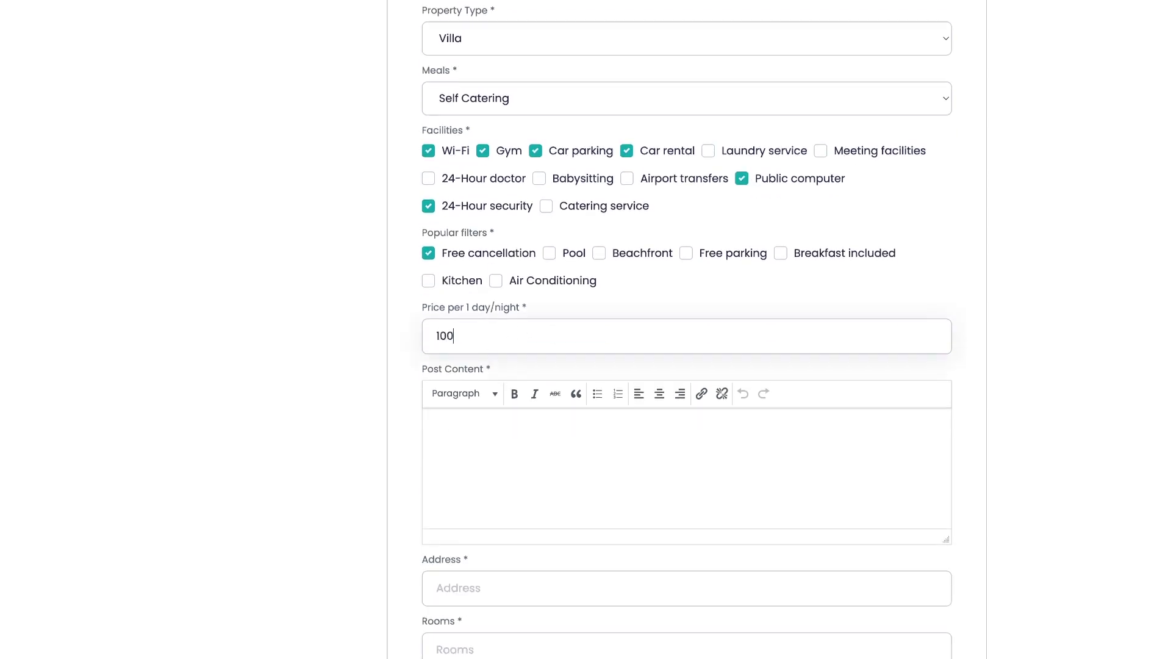
scroll(512, 329, down, 2)
click(434, 337)
text(Bali villa)
scroll(640, 342, down, 4)
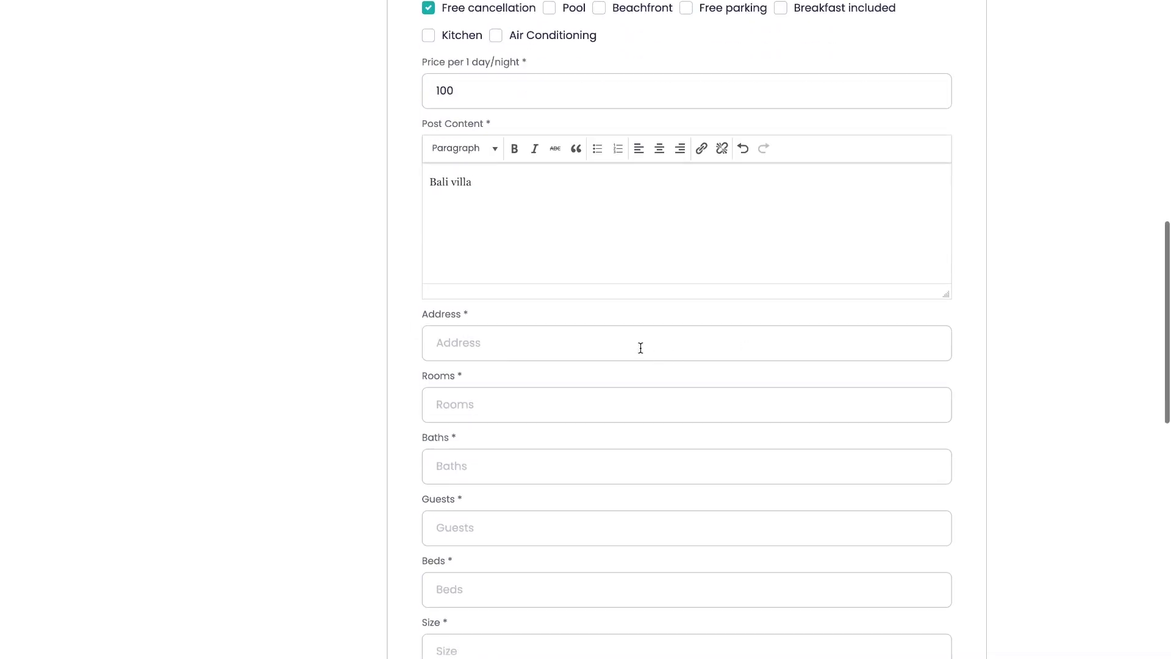
click(641, 342)
text(Bali)
Fill in 5 rooms, 4 baths and 8 guests
scroll(585, 316, down, 2)
click(551, 313)
text(5)
click(535, 382)
text(4)
scroll(525, 365, down, 2)
click(514, 356)
text(8)
Enter 5 beds and a property size of 150
scroll(506, 350, down, 2)
click(493, 342)
text(5)
scroll(481, 318, down, 2)
click(470, 288)
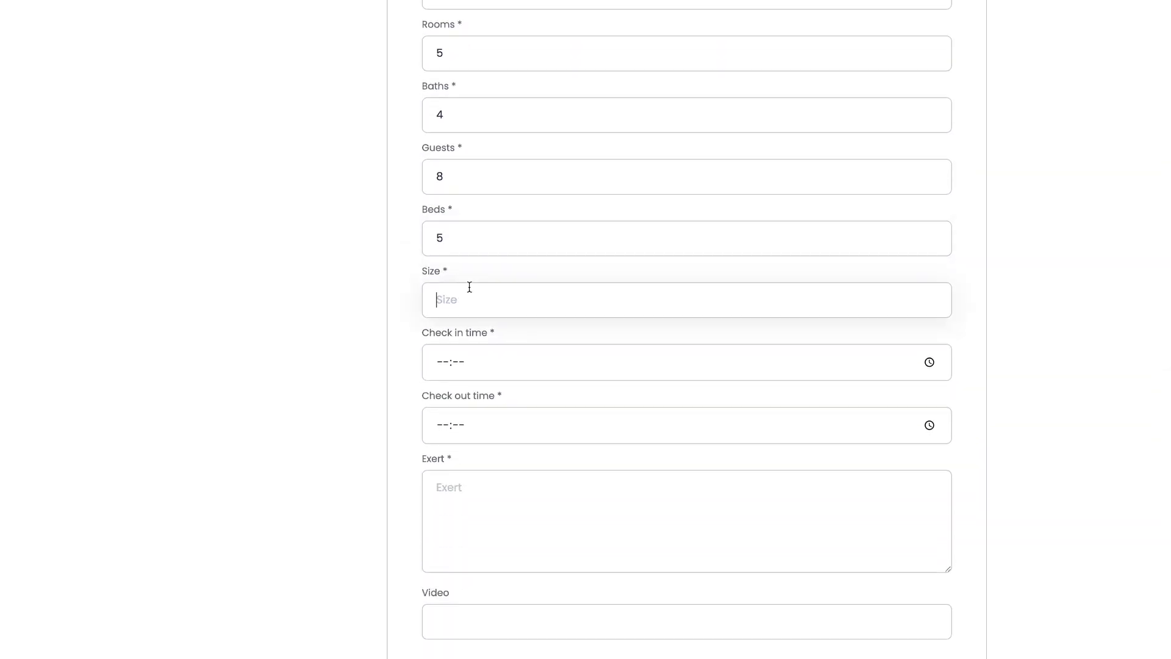
text(150)
Set the check-in time to 00:00 and check-out time to 12:00
scroll(670, 317, down, 1)
click(924, 336)
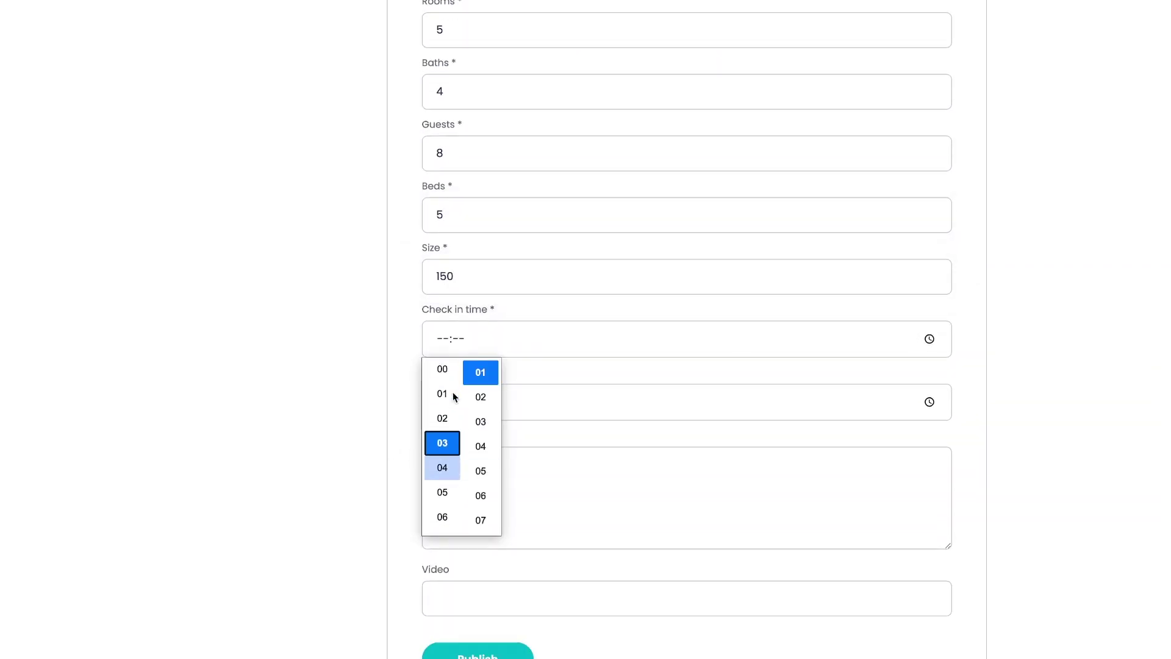
click(649, 329)
text(0000)
click(441, 400)
text(1200)
click(389, 410)
Add the excerpt 'Villa' and publish the listing
click(496, 465)
text(Villa)
scroll(506, 488, down, 2)
click(489, 560)
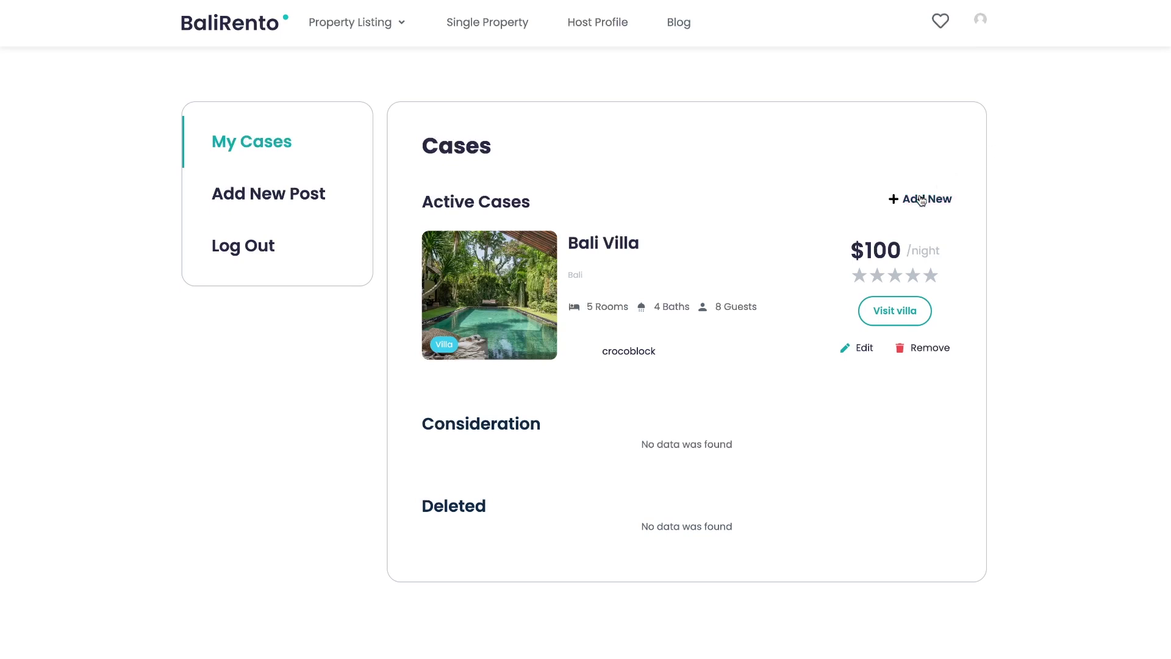
click(921, 201)
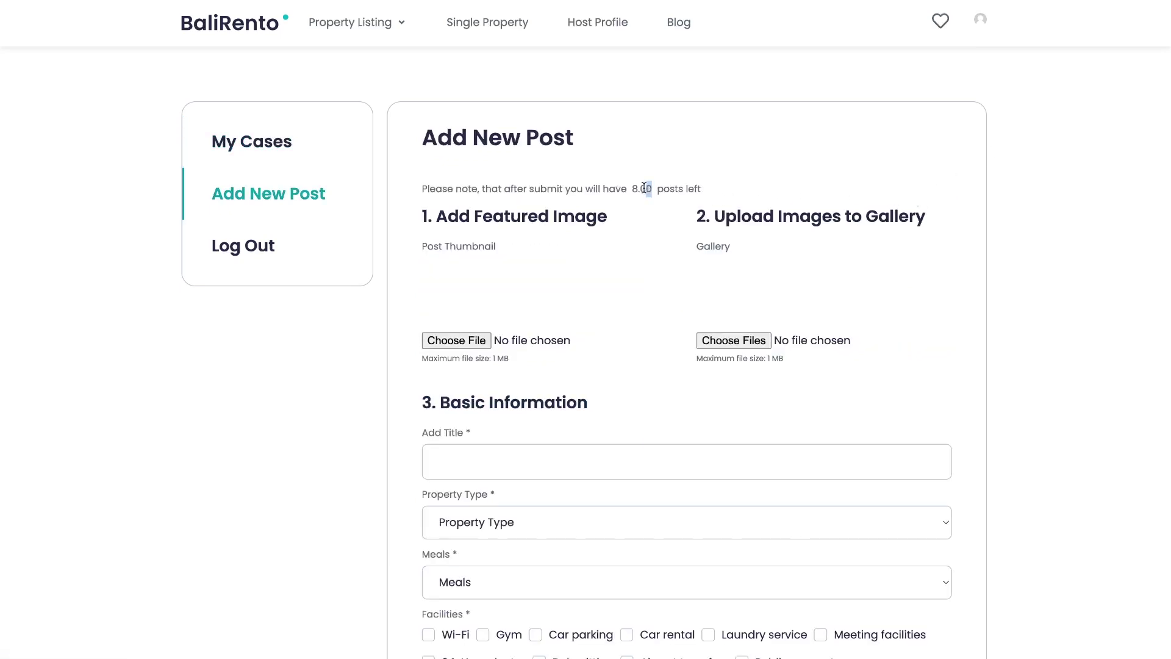
drag(643, 188, 631, 188)
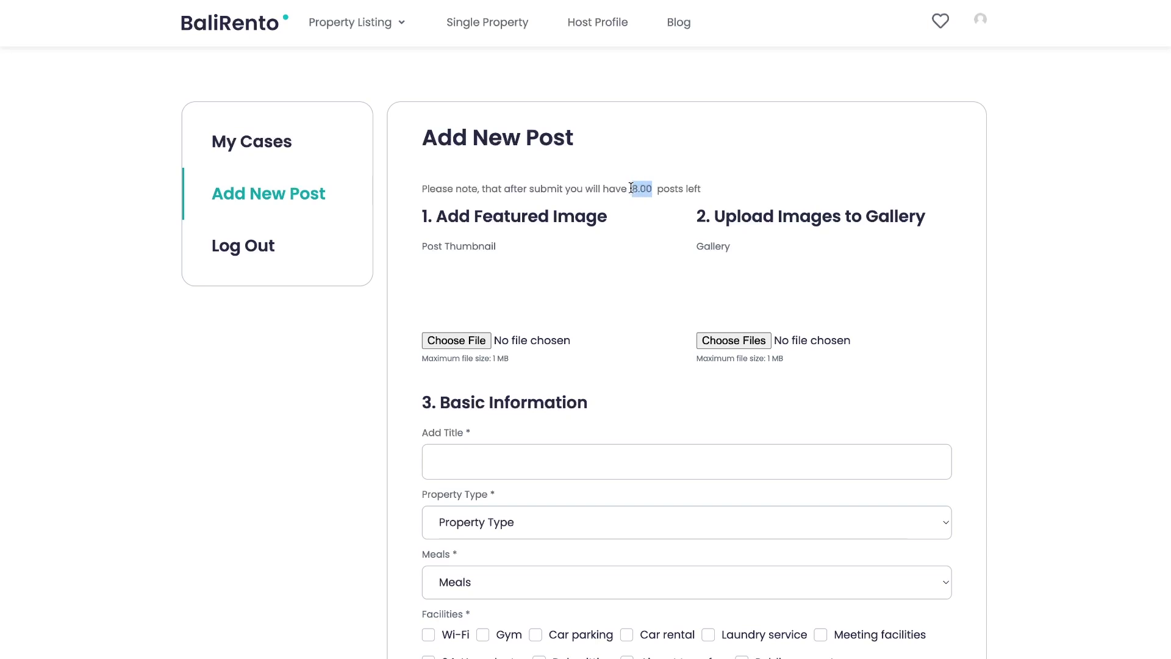
click(627, 227)
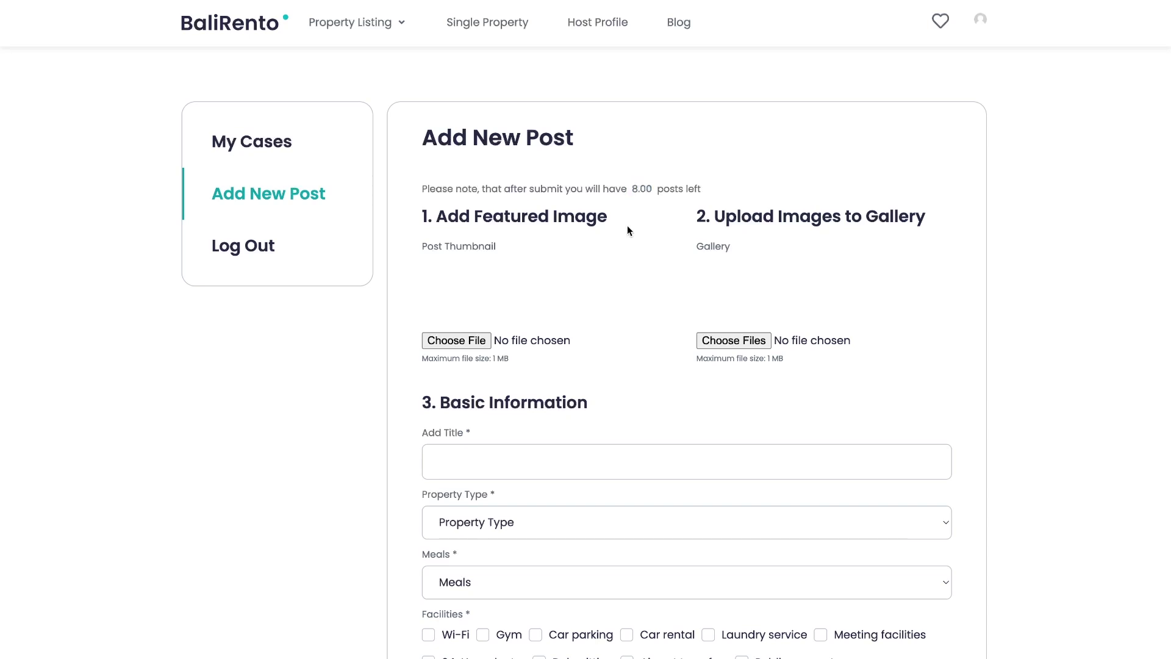